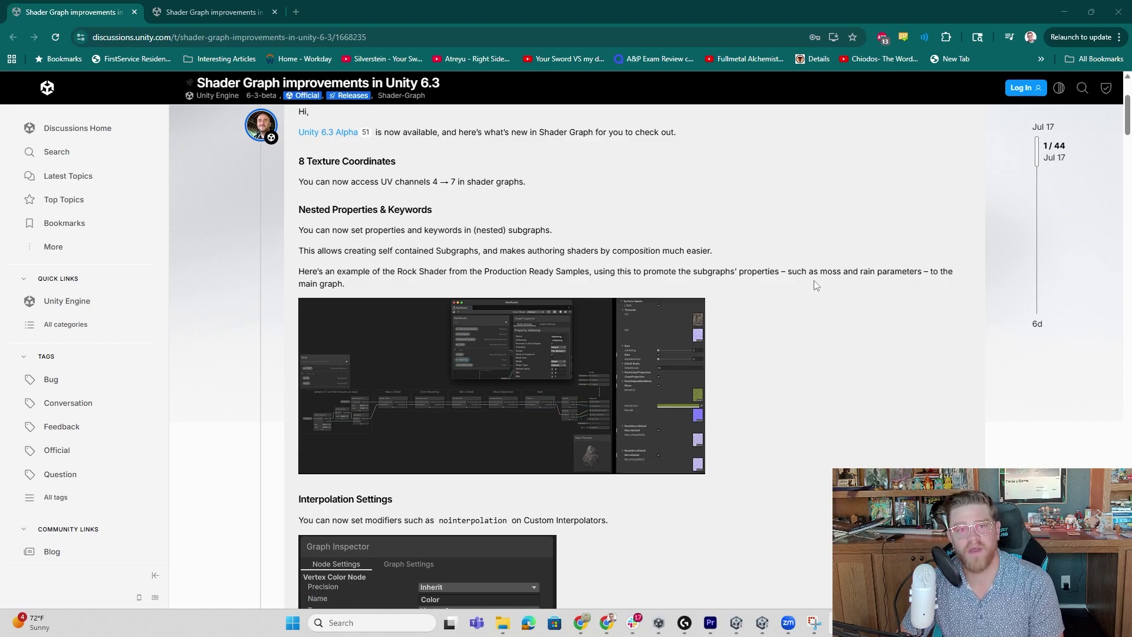
# Read the Unity 6.3 Shader Graph announcement through Graph Templates and the staff reply about Shader Graph 2 in the other browser tab
pyautogui.scroll(2, 817, 285)
pyautogui.scroll(-2, 826, 336)
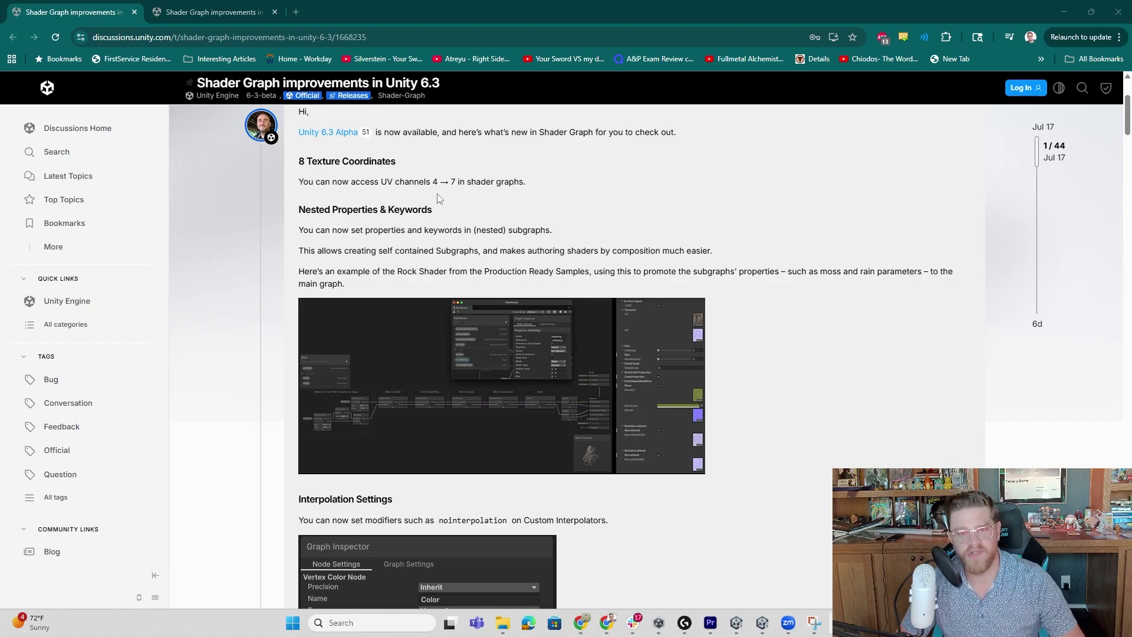
pyautogui.scroll(-1, 439, 197)
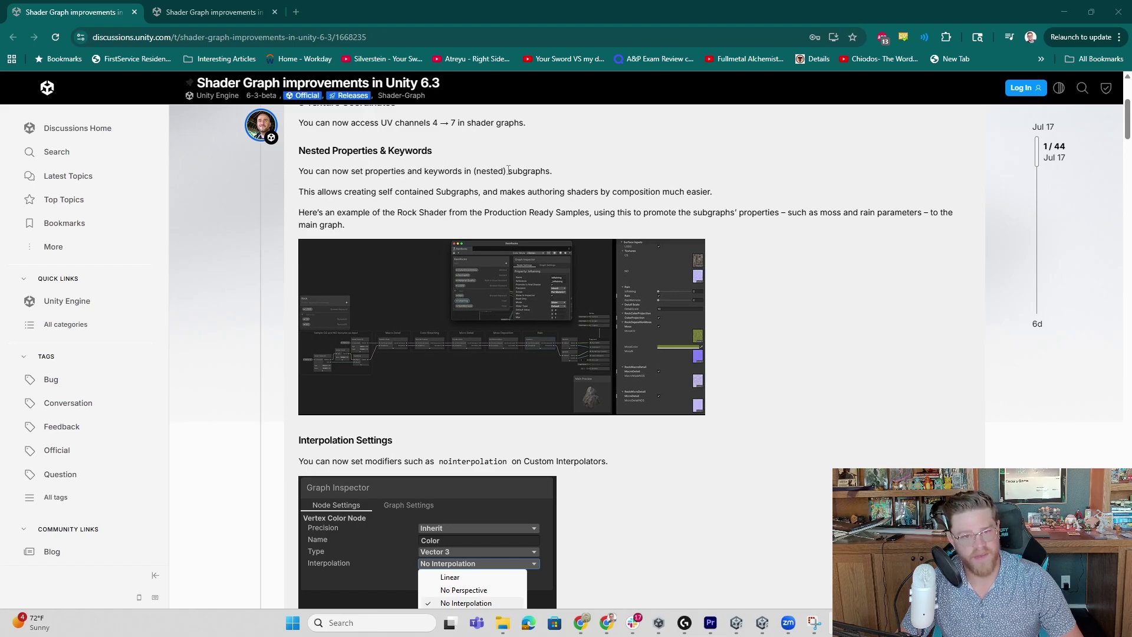
pyautogui.scroll(-1, 535, 168)
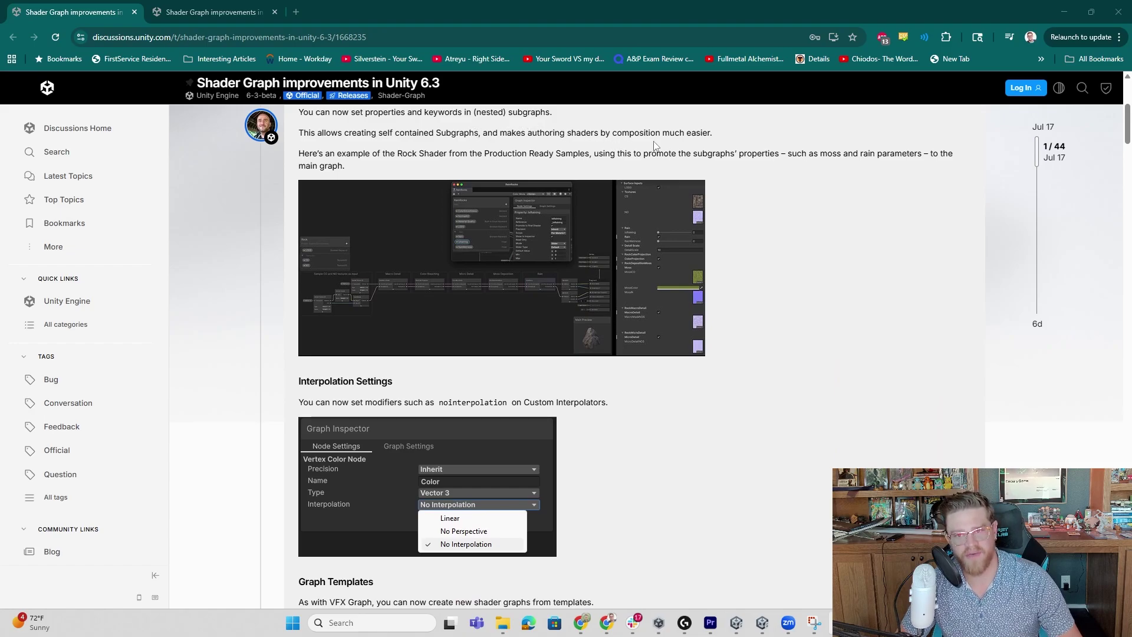
pyautogui.scroll(-2, 781, 263)
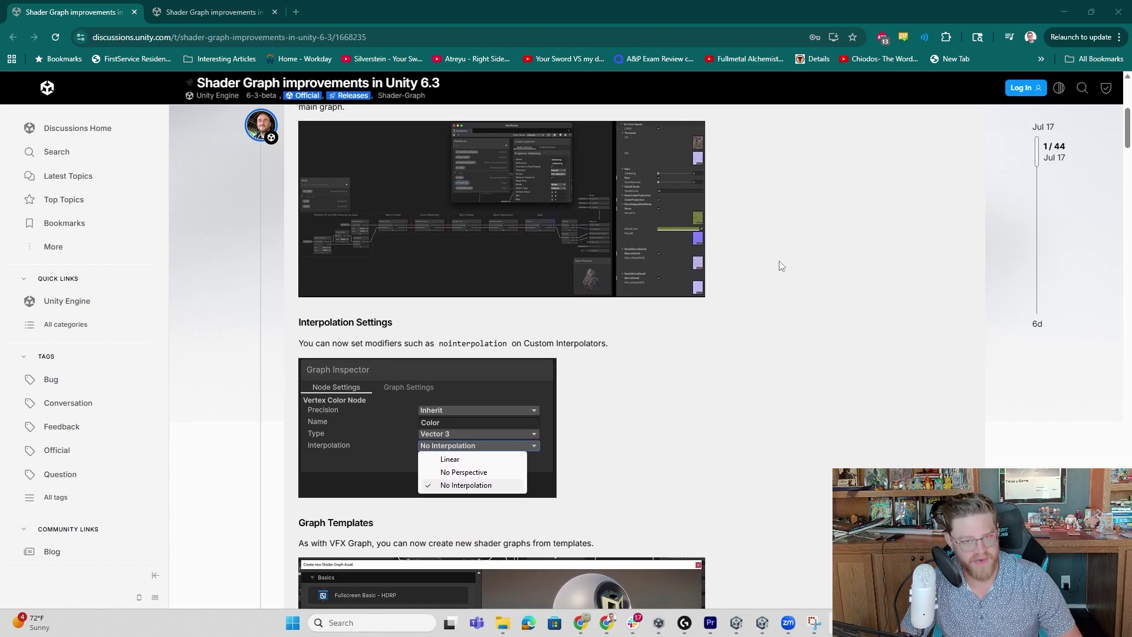
pyautogui.scroll(-1, 779, 263)
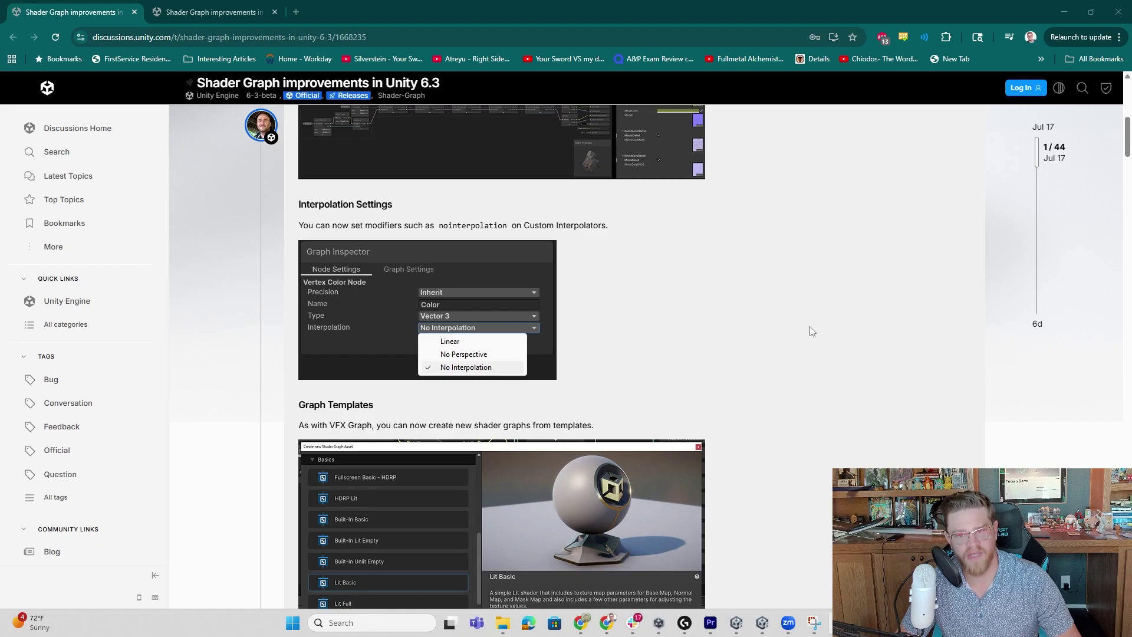
pyautogui.scroll(-3, 810, 326)
pyautogui.scroll(-1, 790, 325)
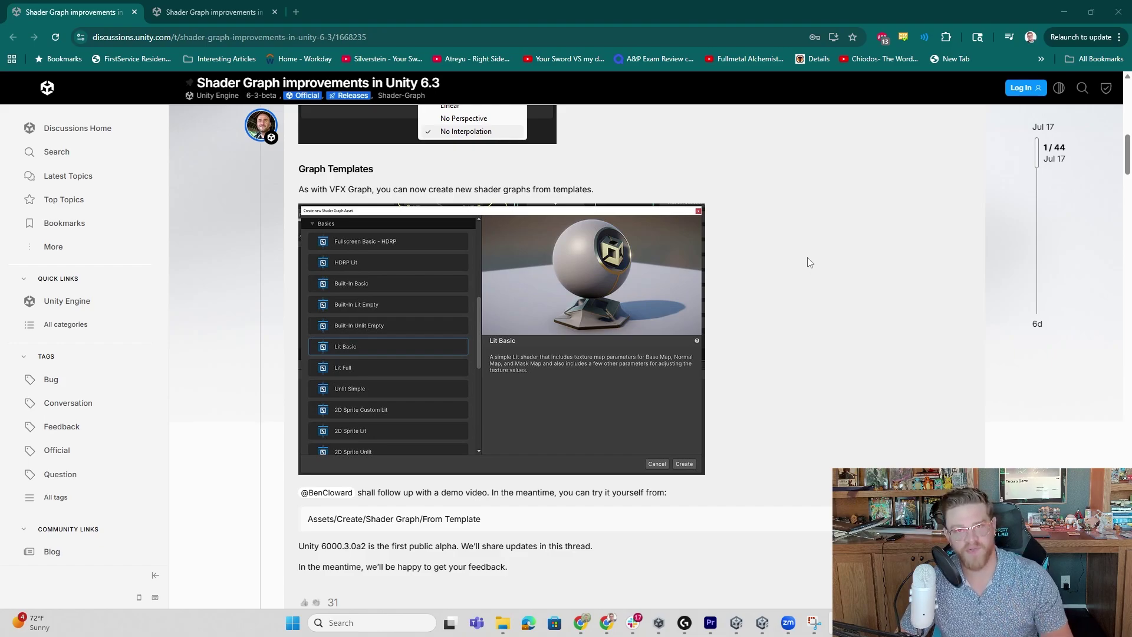
pyautogui.scroll(-1, 804, 261)
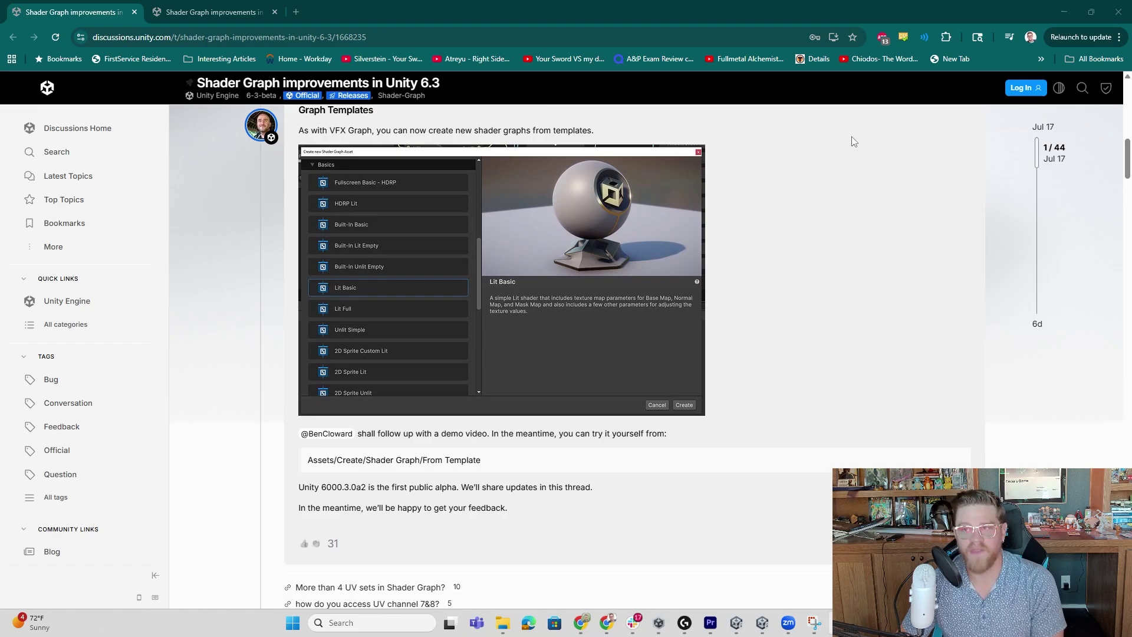
pyautogui.click(257, 13)
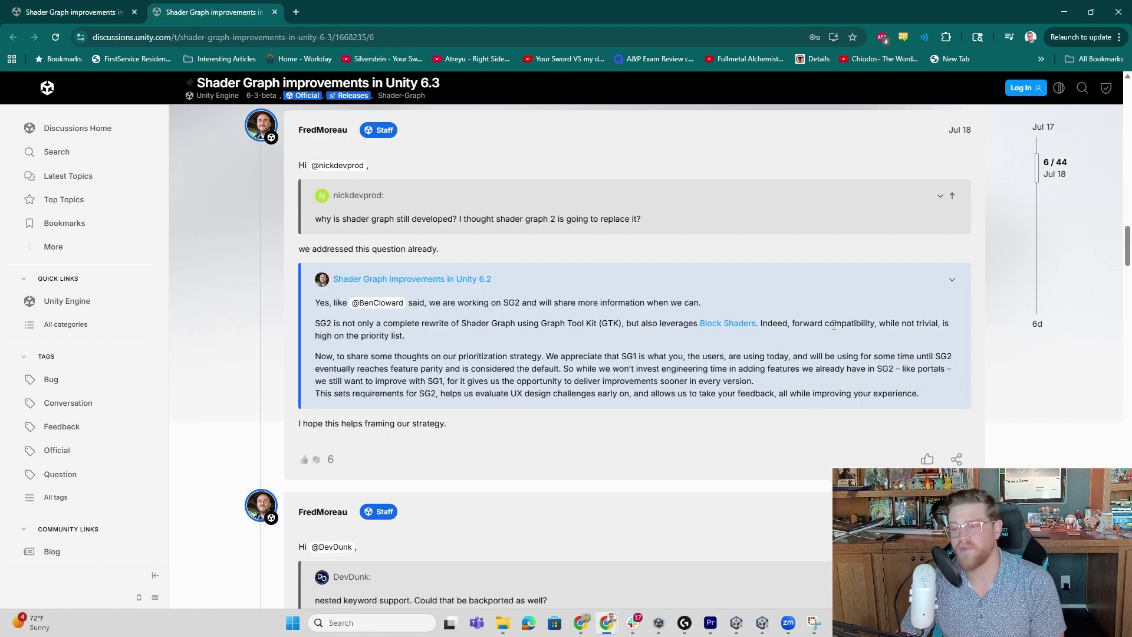
pyautogui.scroll(1, 829, 327)
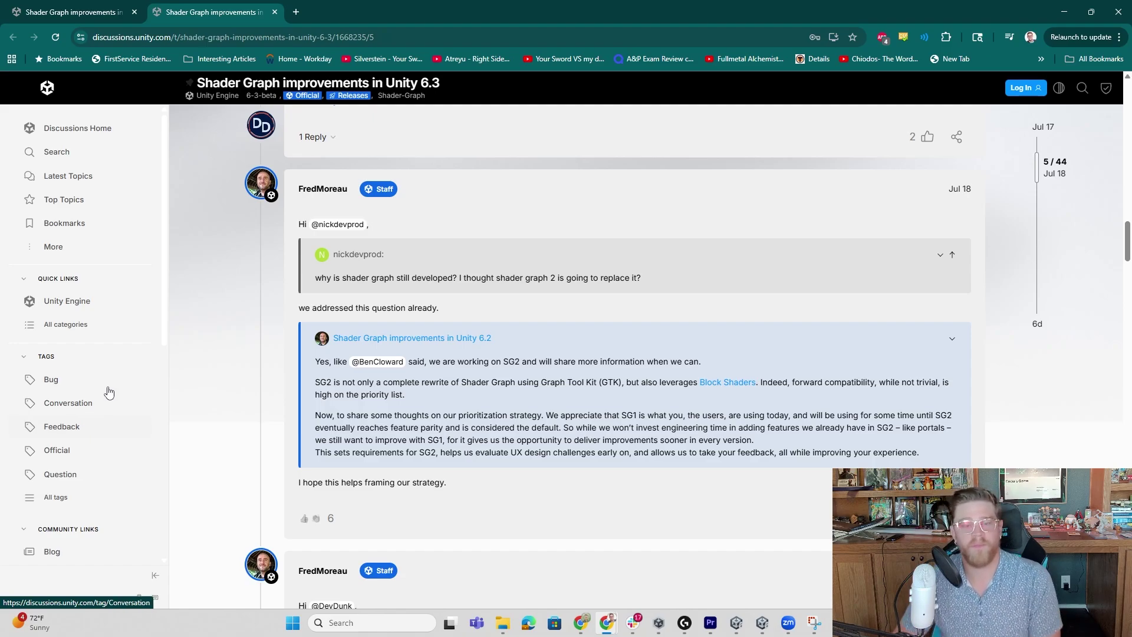
# Switch to the Unity Editor, start a new Shader Graph from a template in the Assets folder, and enlarge the template window
pyautogui.click(1064, 12)
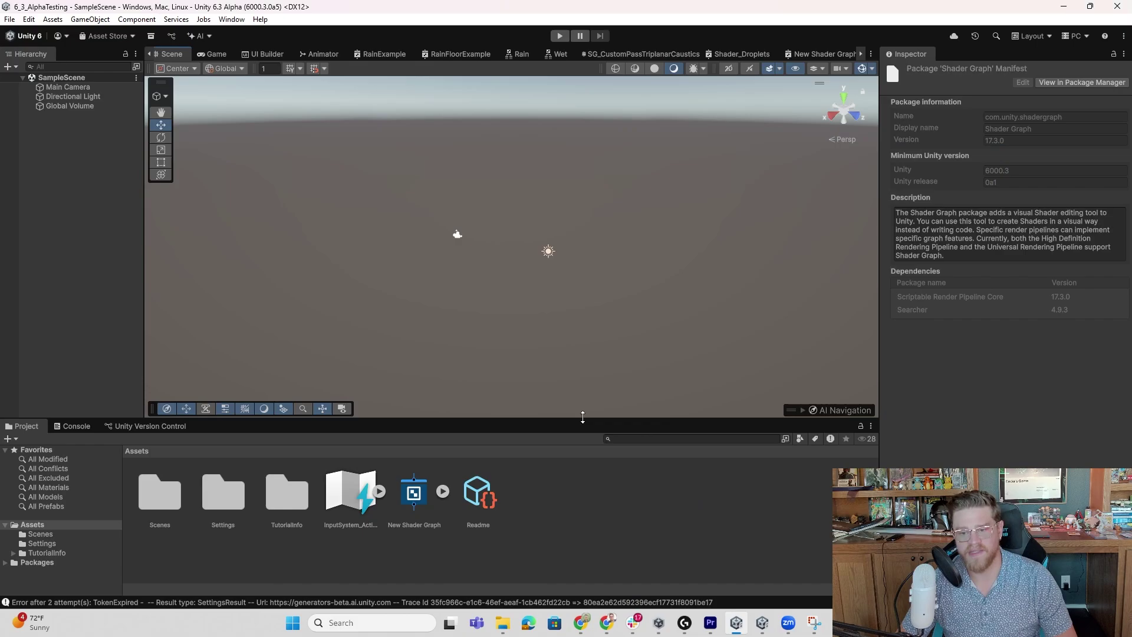
pyautogui.moveTo(582, 417); pyautogui.dragTo(586, 428)
pyautogui.rightClick(541, 501)
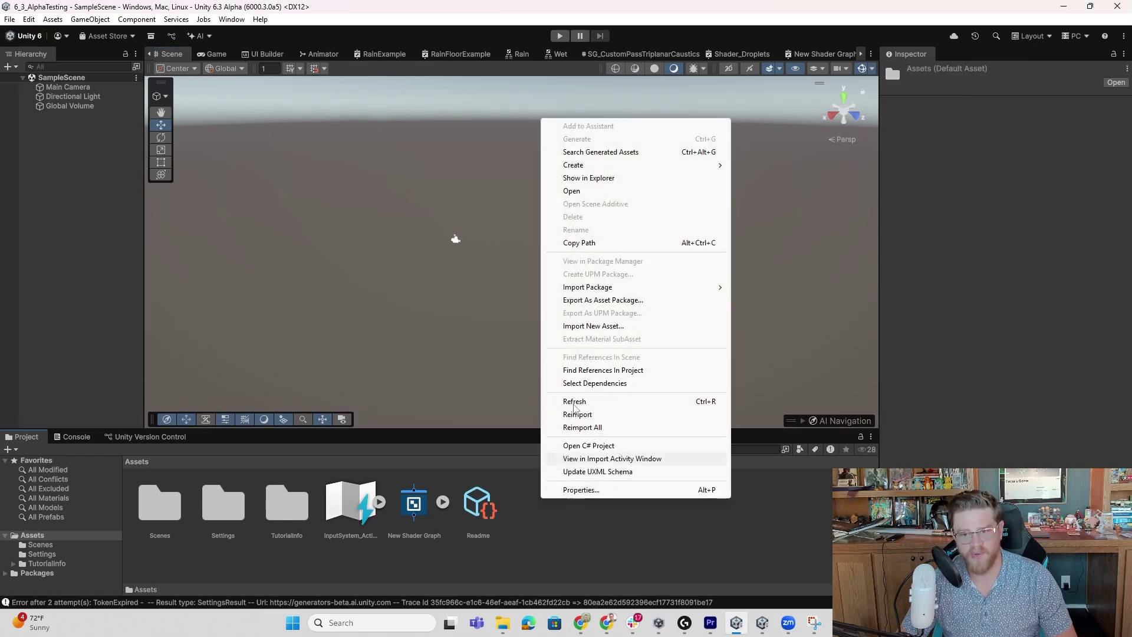
pyautogui.moveTo(655, 171)
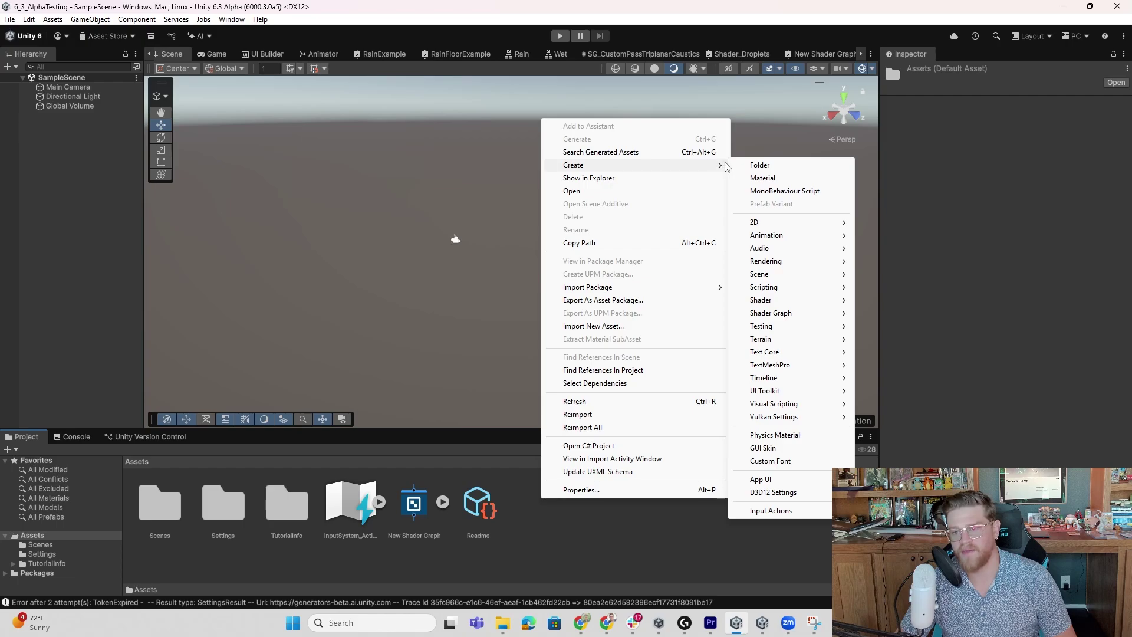
pyautogui.moveTo(801, 316)
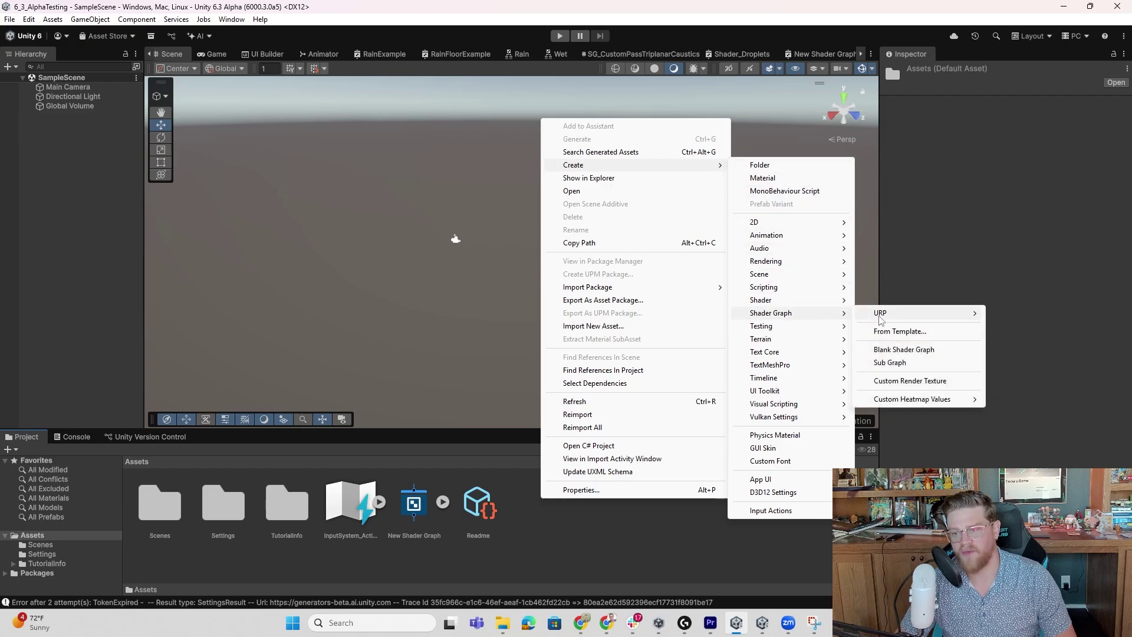
pyautogui.click(893, 332)
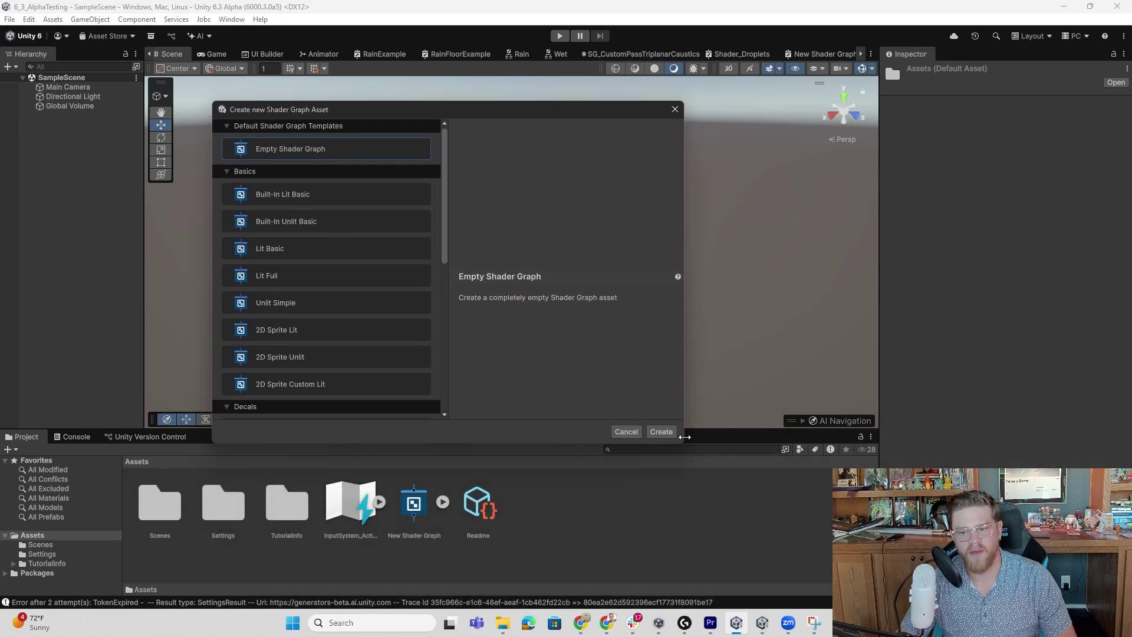
pyautogui.moveTo(683, 443); pyautogui.dragTo(890, 563)
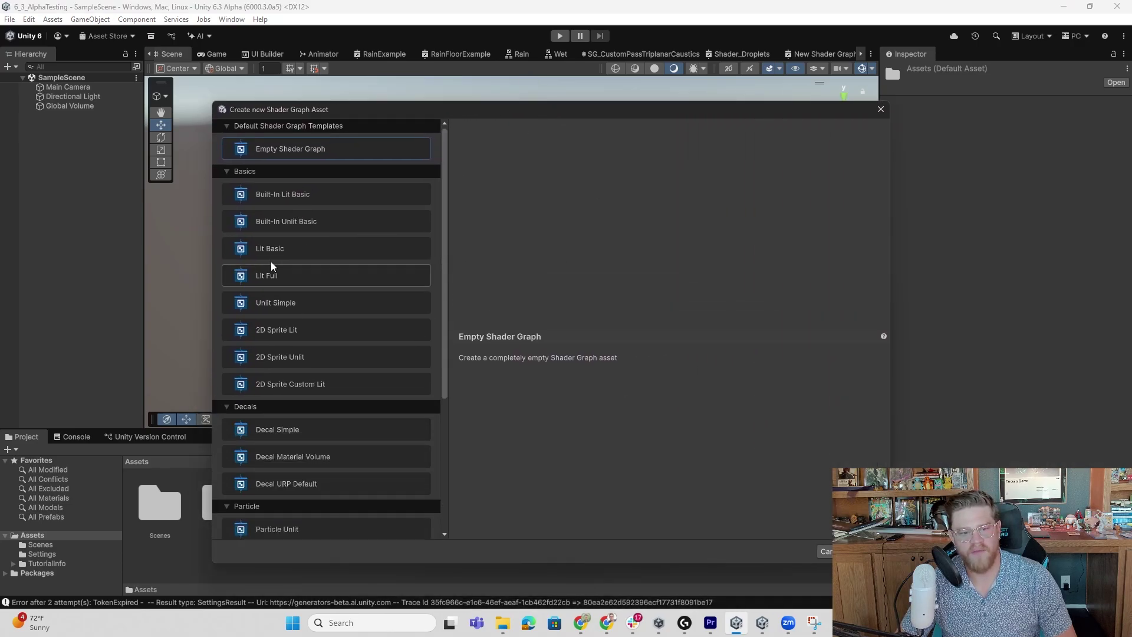
# Preview the Basics templates from Built-In Lit Basic through 2D Sprite Lit and read their descriptions
pyautogui.click(321, 194)
pyautogui.click(324, 223)
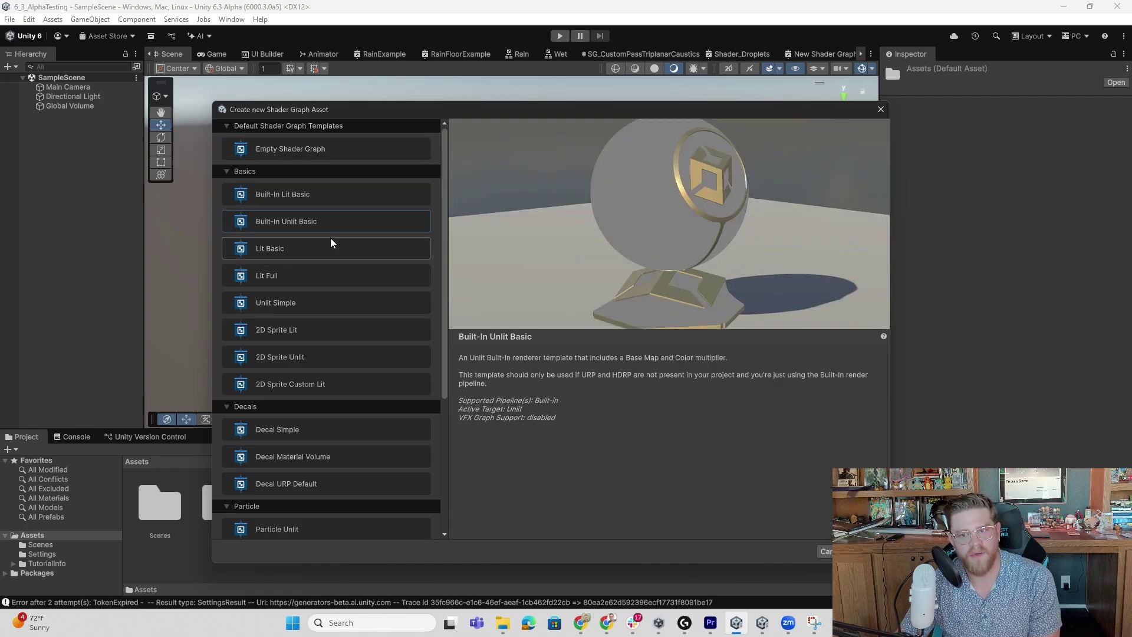
pyautogui.click(331, 246)
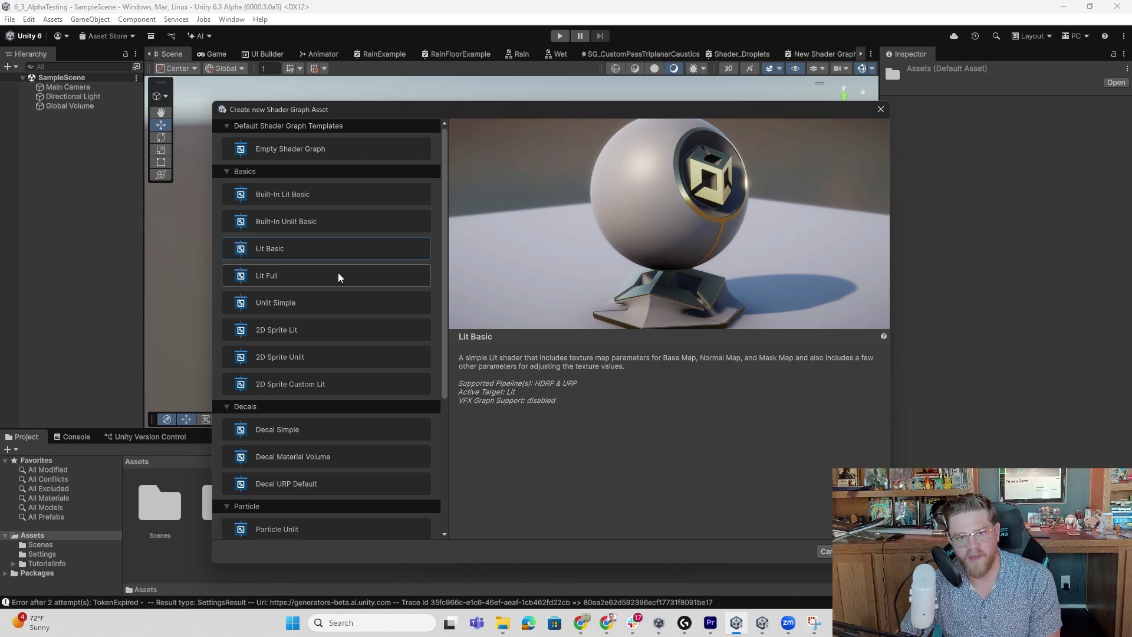
pyautogui.click(339, 277)
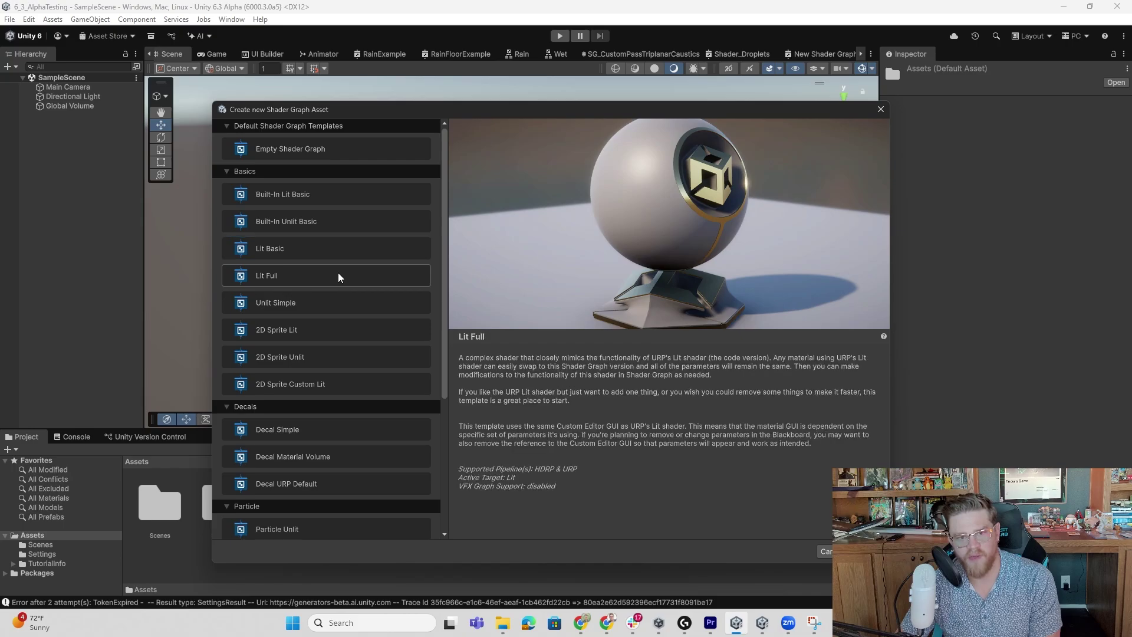
pyautogui.click(337, 305)
pyautogui.click(338, 332)
# Preview the Canvas Basic, Canvas Meter and Custom Render Texture Empty templates
pyautogui.scroll(-2, 346, 404)
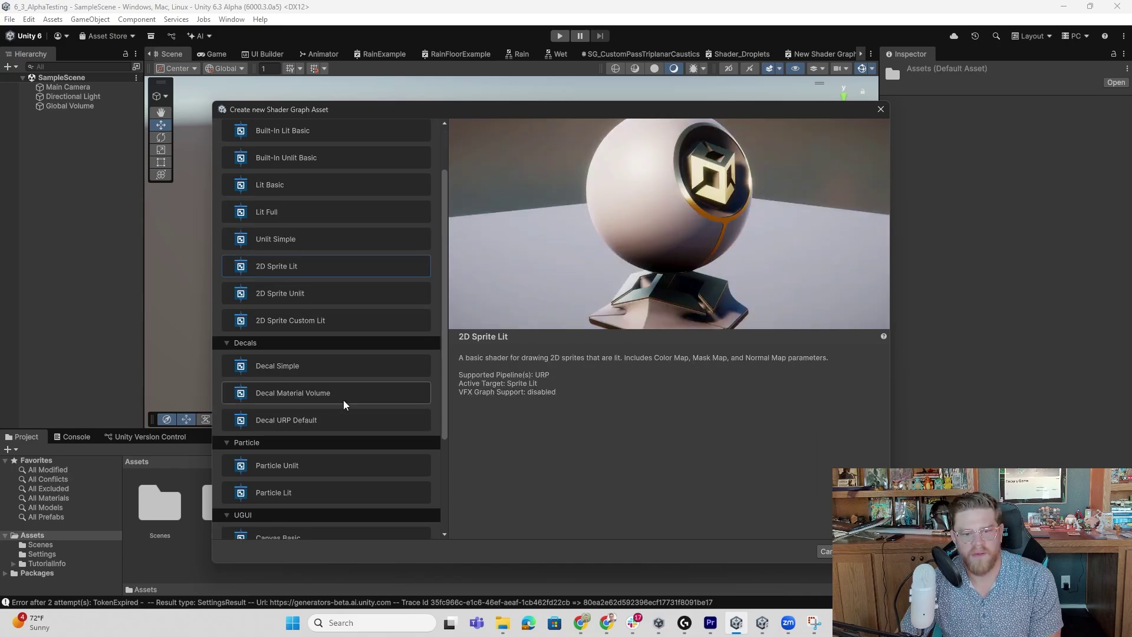
pyautogui.scroll(-4, 346, 405)
pyautogui.click(326, 401)
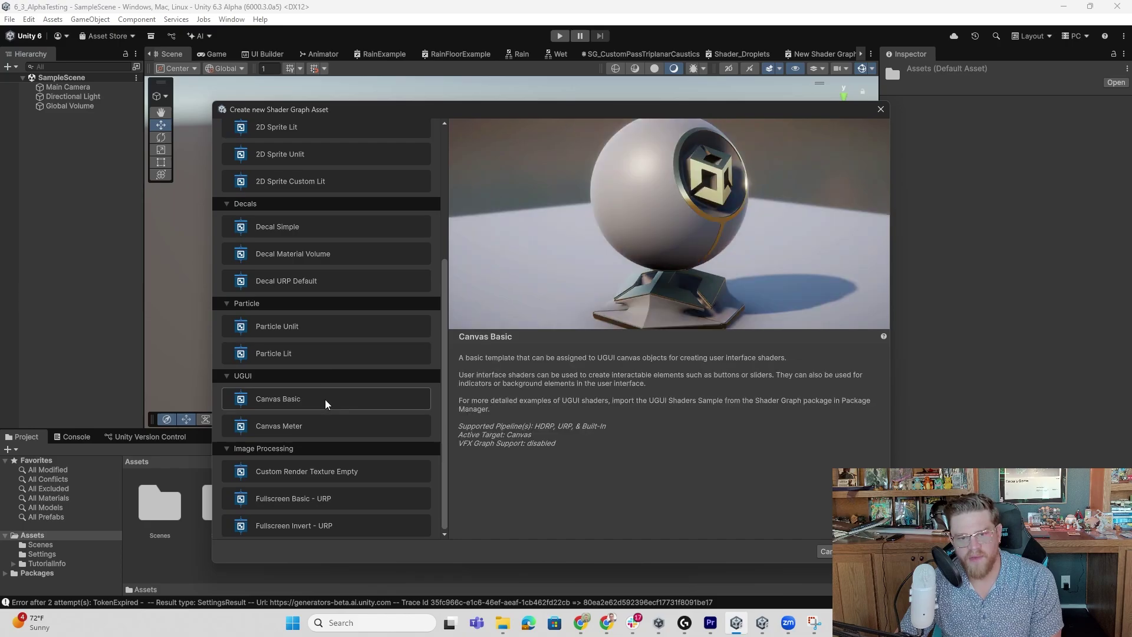
pyautogui.click(329, 423)
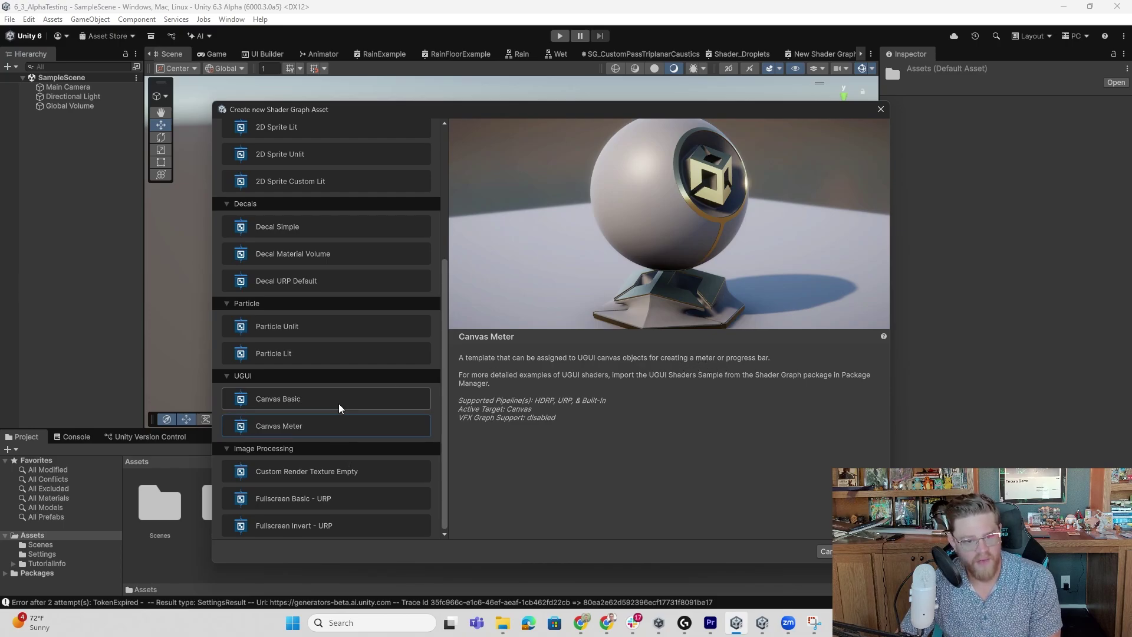
pyautogui.click(352, 476)
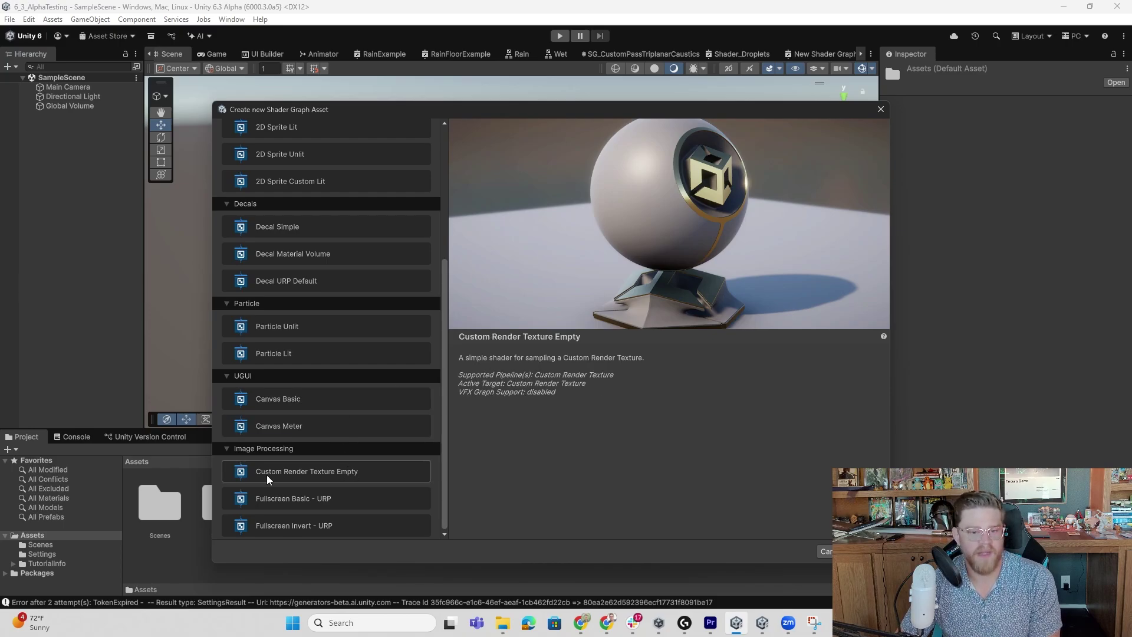
# Preview the Decal Simple, Decal Material Volume and Decal URP Default templates, ending on Decal Material Volume
pyautogui.scroll(1, 322, 389)
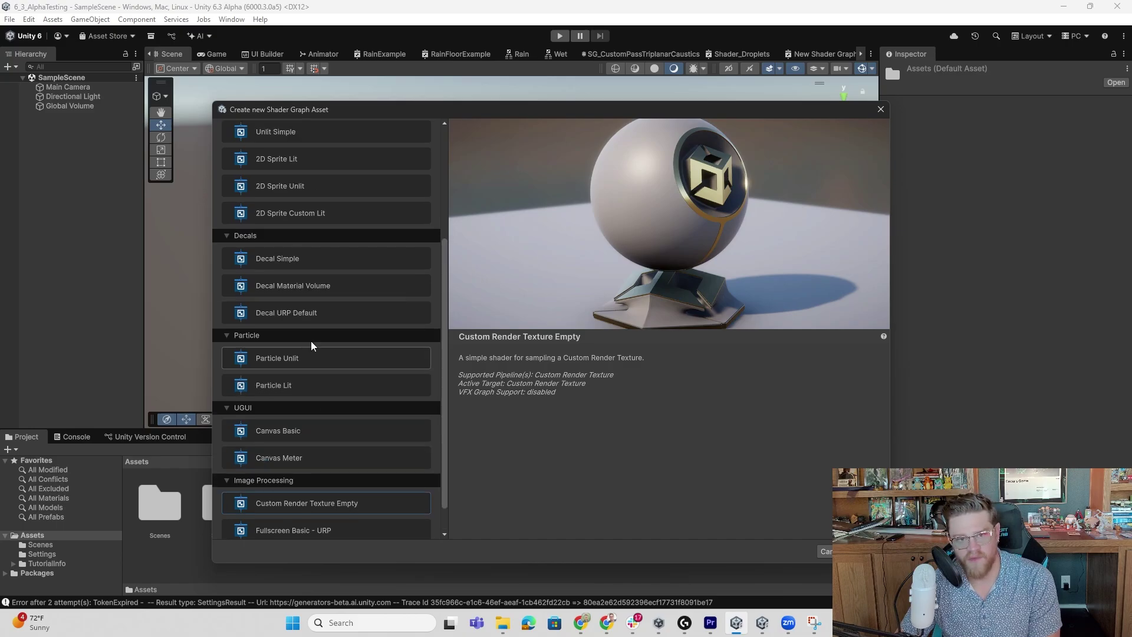
pyautogui.click(317, 268)
pyautogui.click(335, 286)
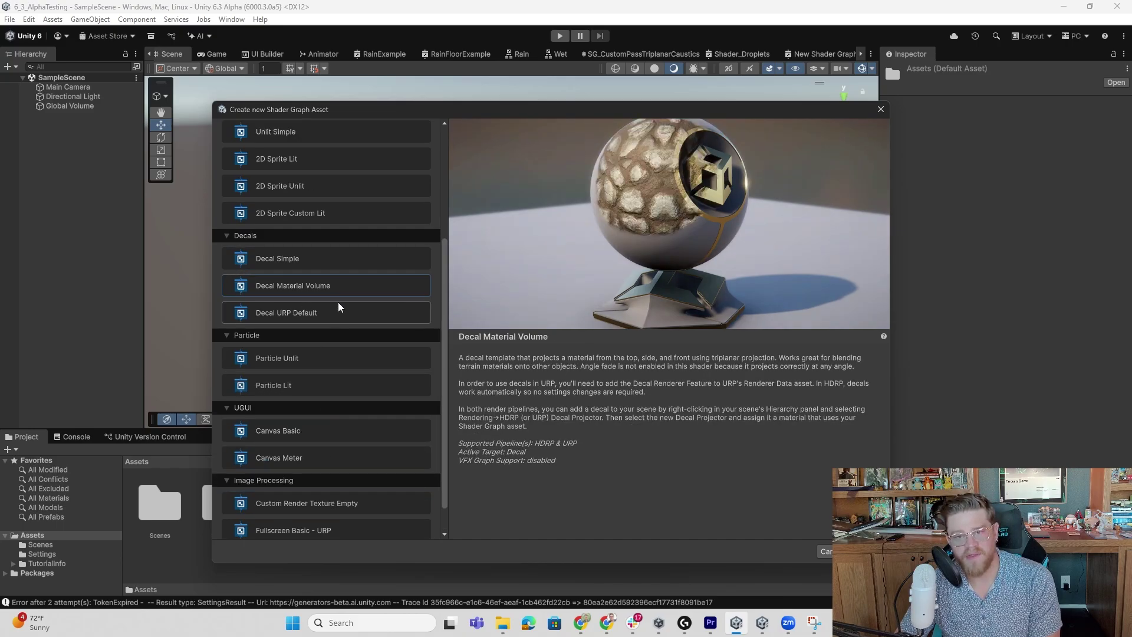
pyautogui.click(338, 317)
pyautogui.click(349, 291)
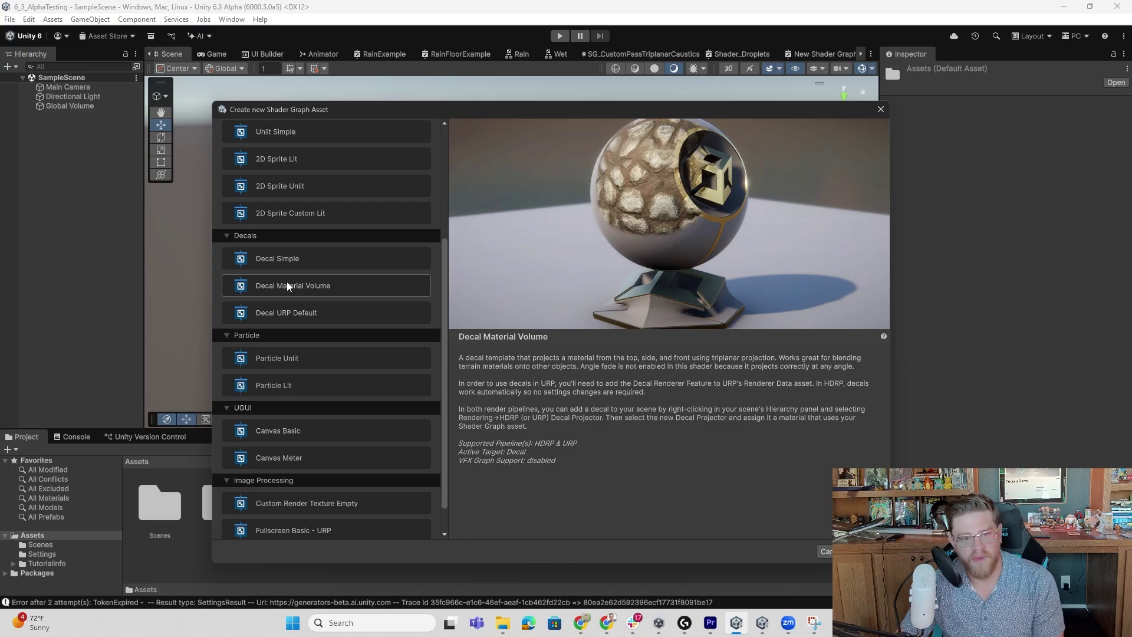
# Compare the Unlit Simple, Built-In Unlit Basic, Lit Basic and 2D Sprite Lit templates in the Basics group
pyautogui.scroll(4, 337, 295)
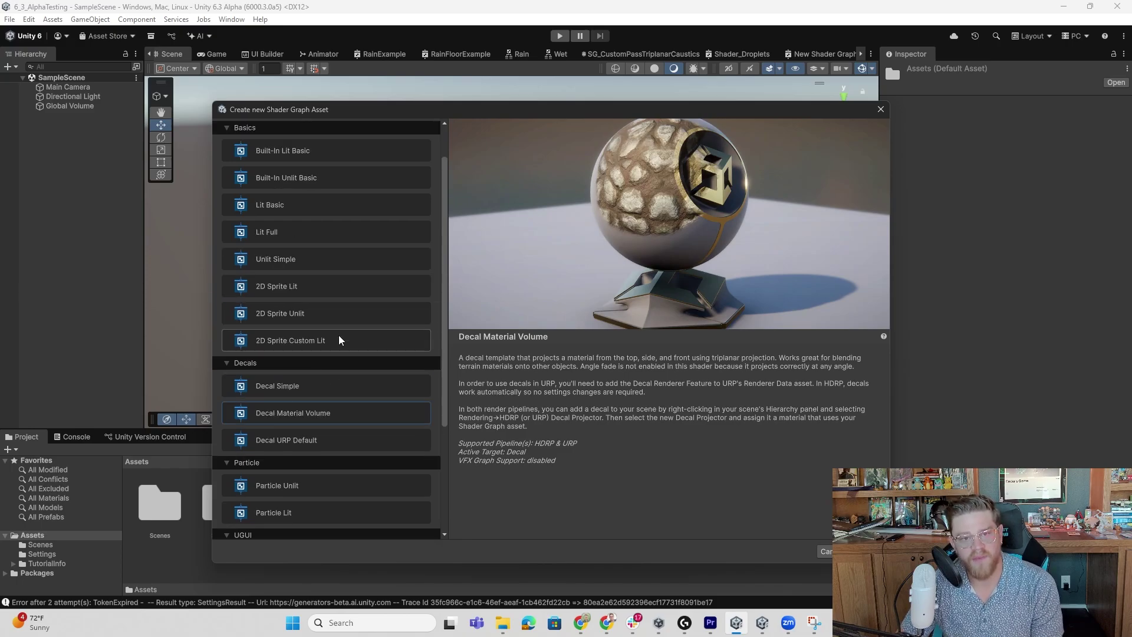
pyautogui.click(307, 263)
pyautogui.click(331, 183)
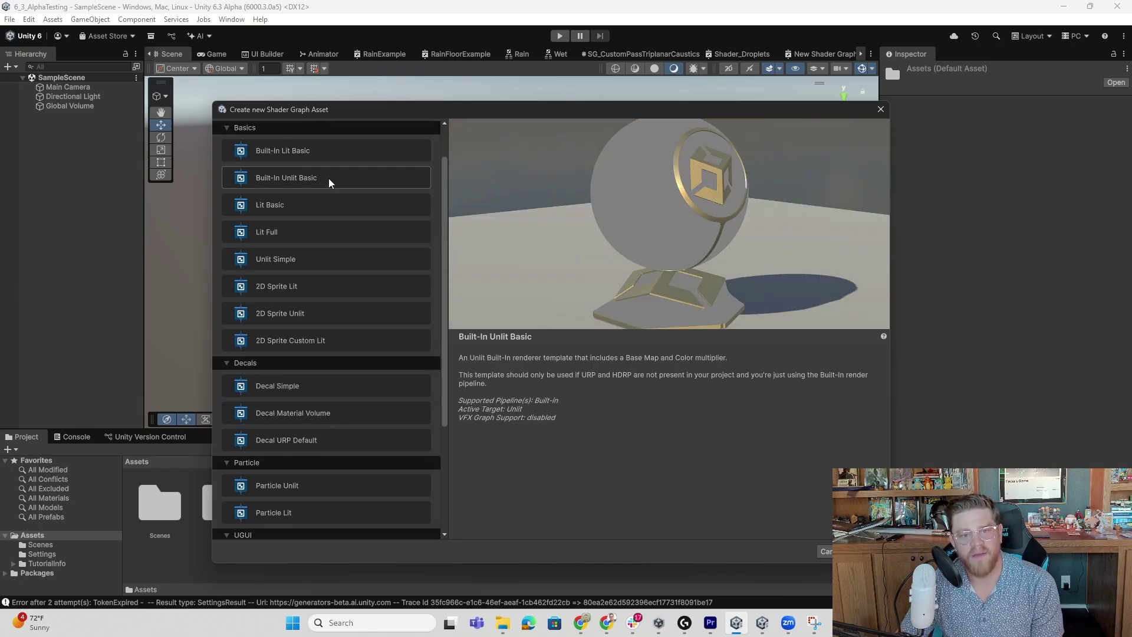
pyautogui.click(333, 209)
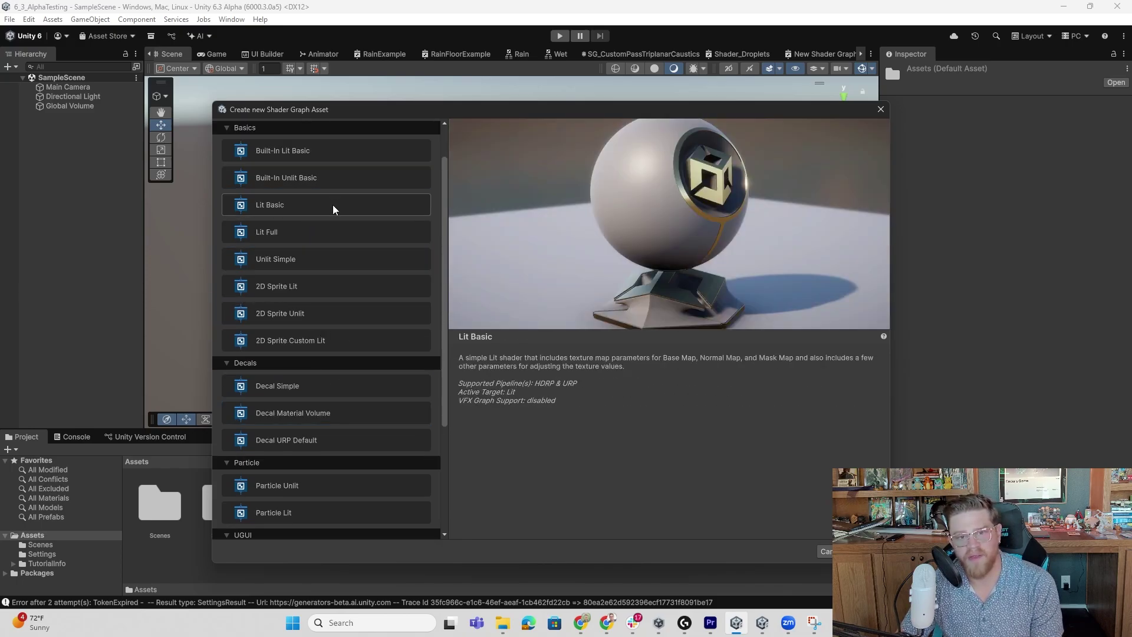
pyautogui.click(315, 287)
# Create a shader graph from the Lit Basic template and name it MovementTest
pyautogui.click(316, 207)
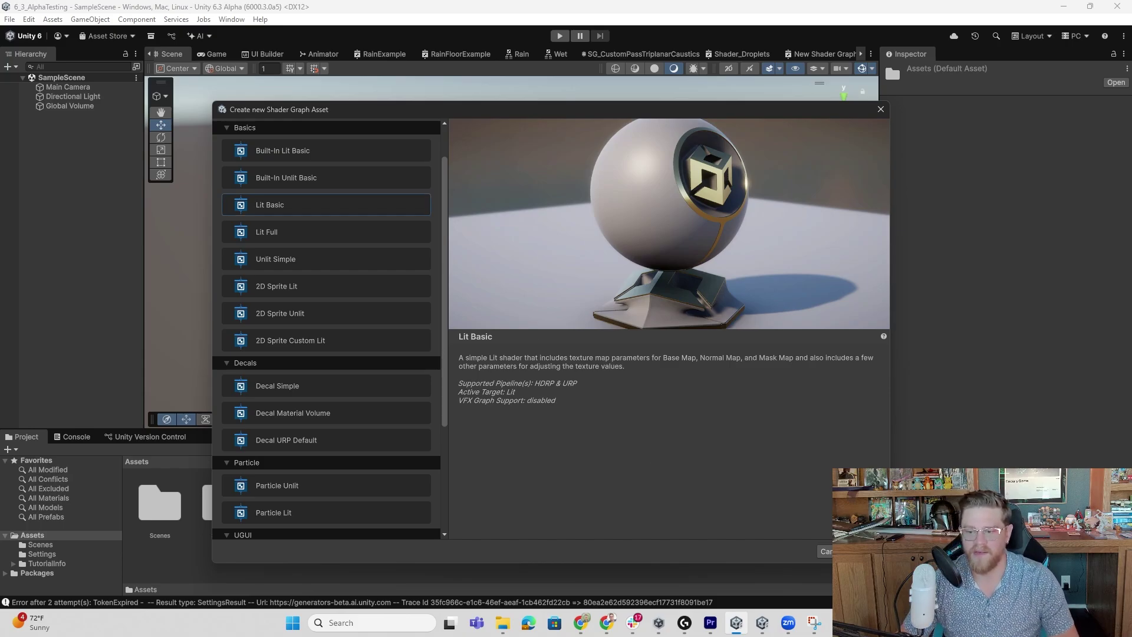
pyautogui.press('Return')
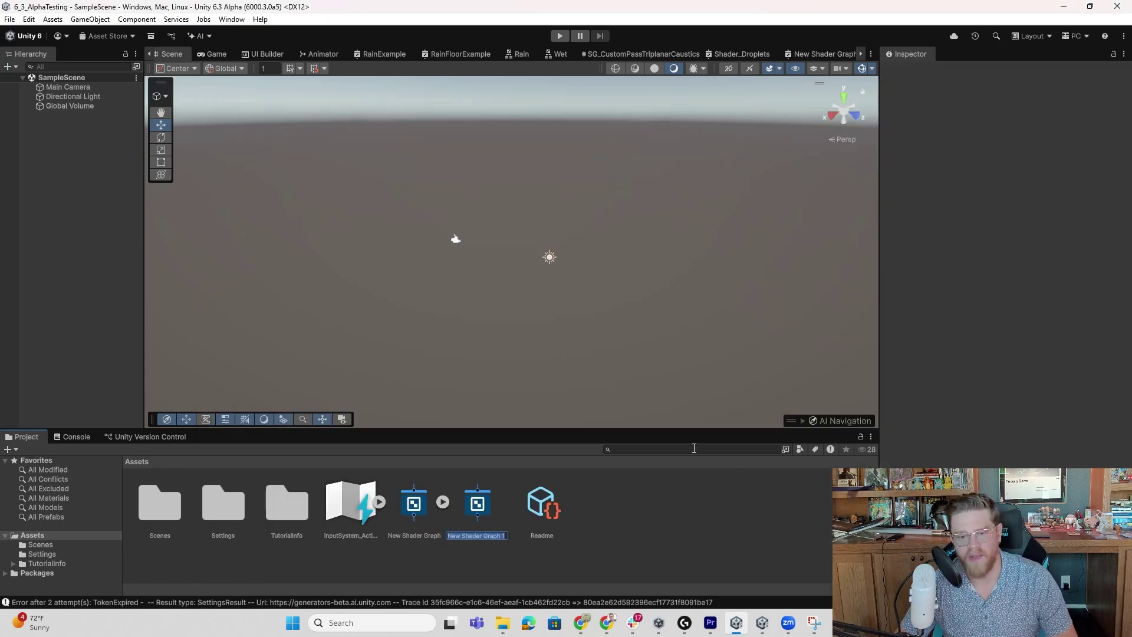
pyautogui.write('MovementTest')
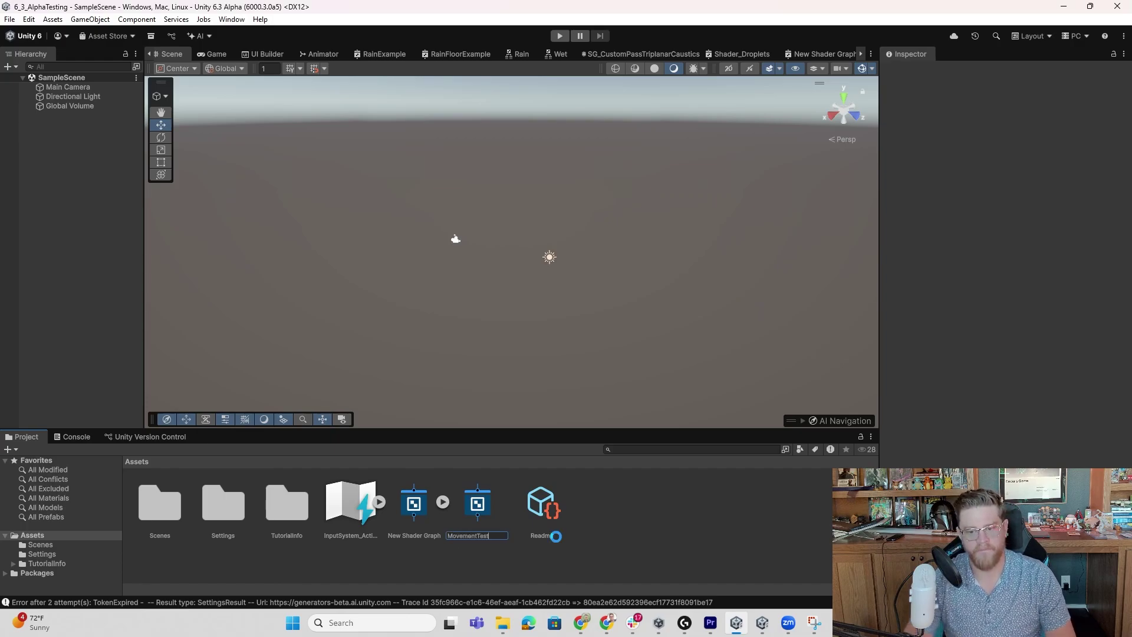
pyautogui.press('Return')
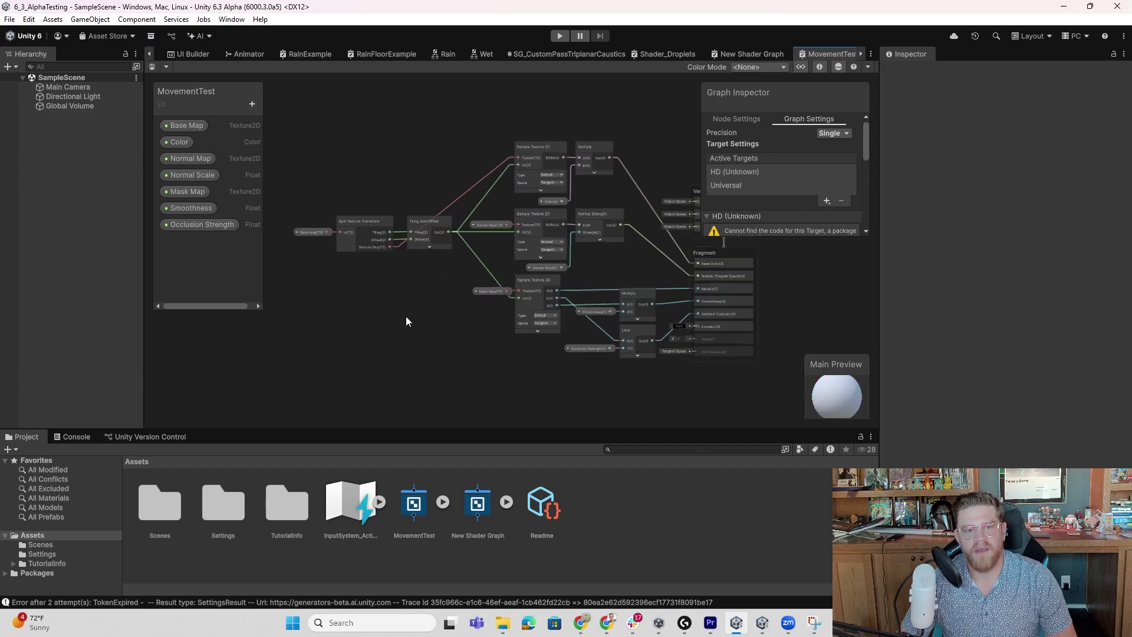
# Examine the Base Map, Split Texture Transform and Tiling And Offset nodes at the start of the MovementTest graph
pyautogui.scroll(3, 406, 321)
pyautogui.moveTo(395, 313); pyautogui.dragTo(488, 373, button='middle')
pyautogui.scroll(1, 481, 352)
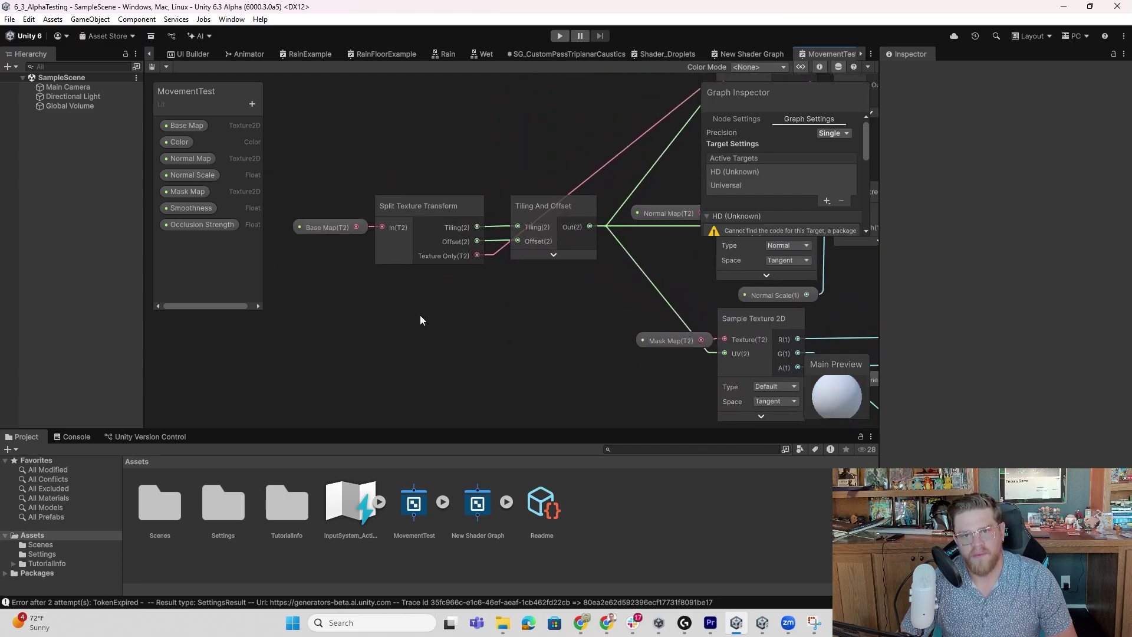
pyautogui.moveTo(421, 316); pyautogui.dragTo(459, 339, button='middle')
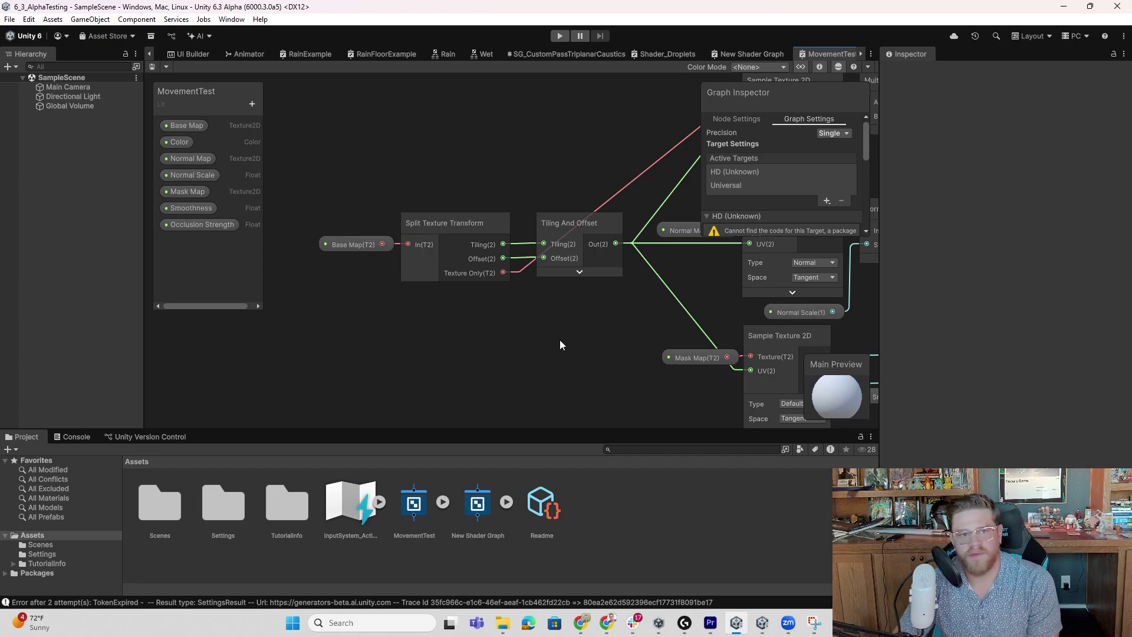
pyautogui.moveTo(526, 322); pyautogui.dragTo(508, 324, button='middle')
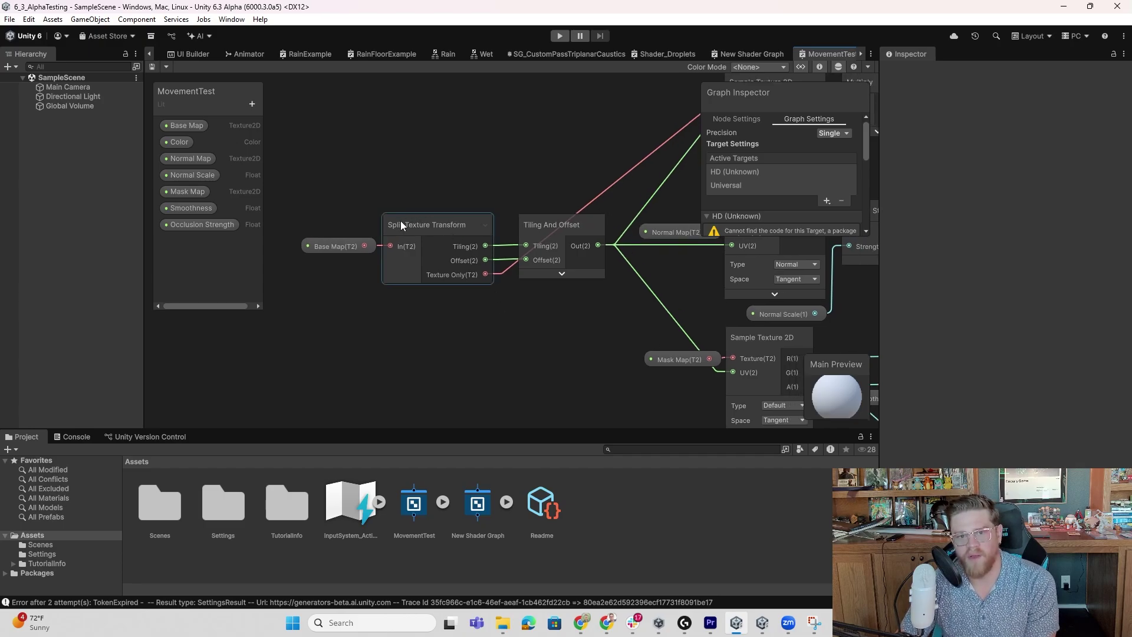
# Expand the Tiling And Offset node's preview and move the node below the Split Texture Transform row
pyautogui.click(343, 247)
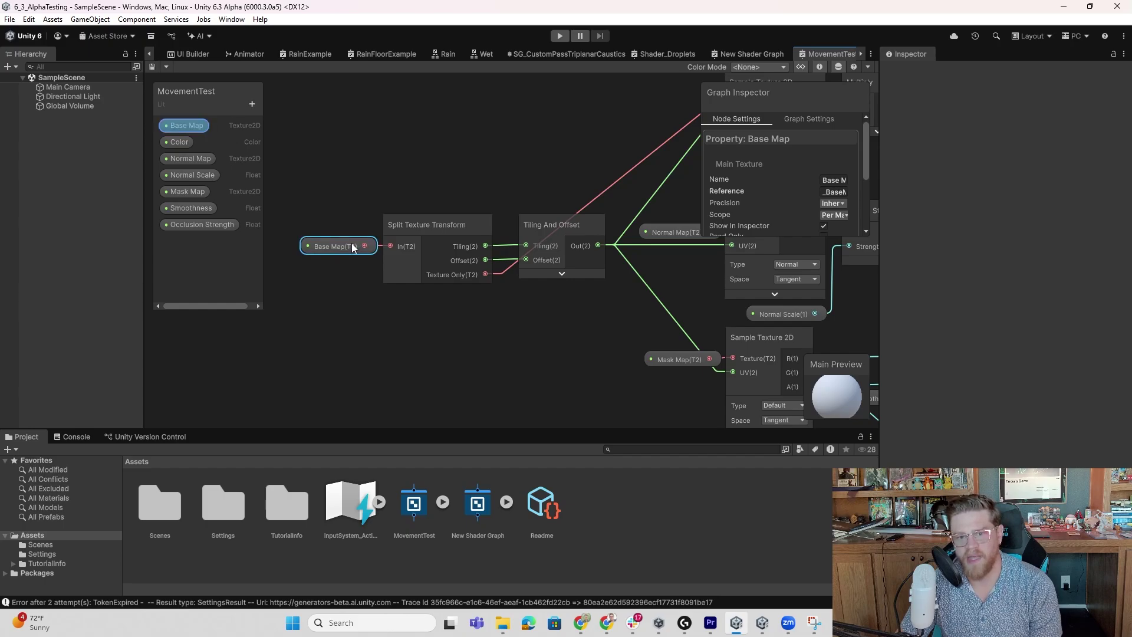
pyautogui.click(438, 222)
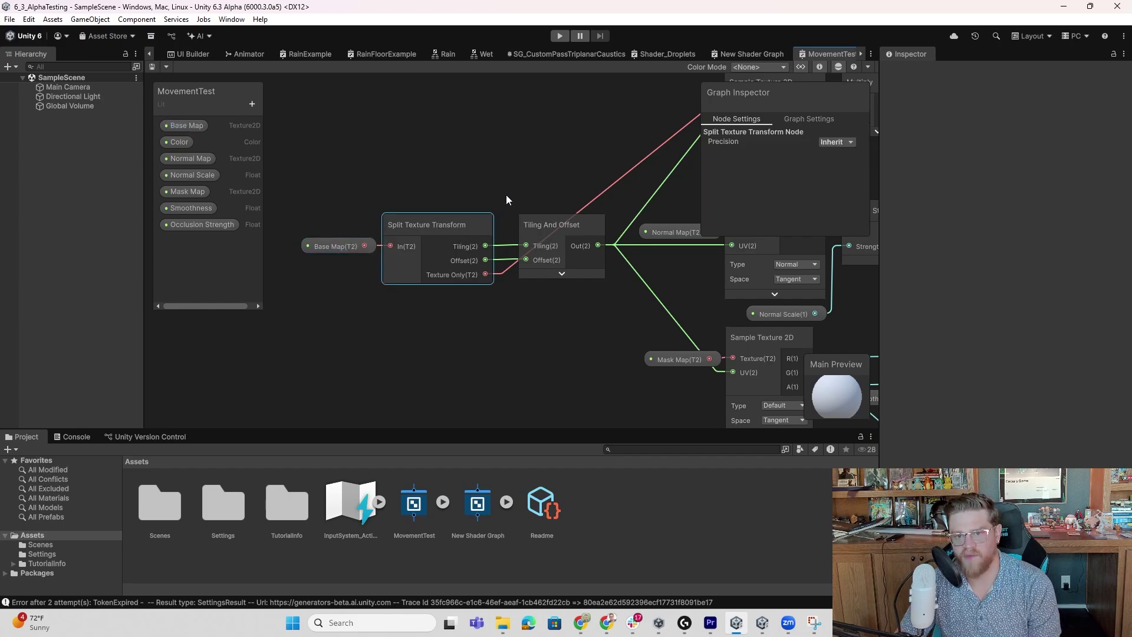
pyautogui.moveTo(506, 195); pyautogui.dragTo(373, 231, button='middle')
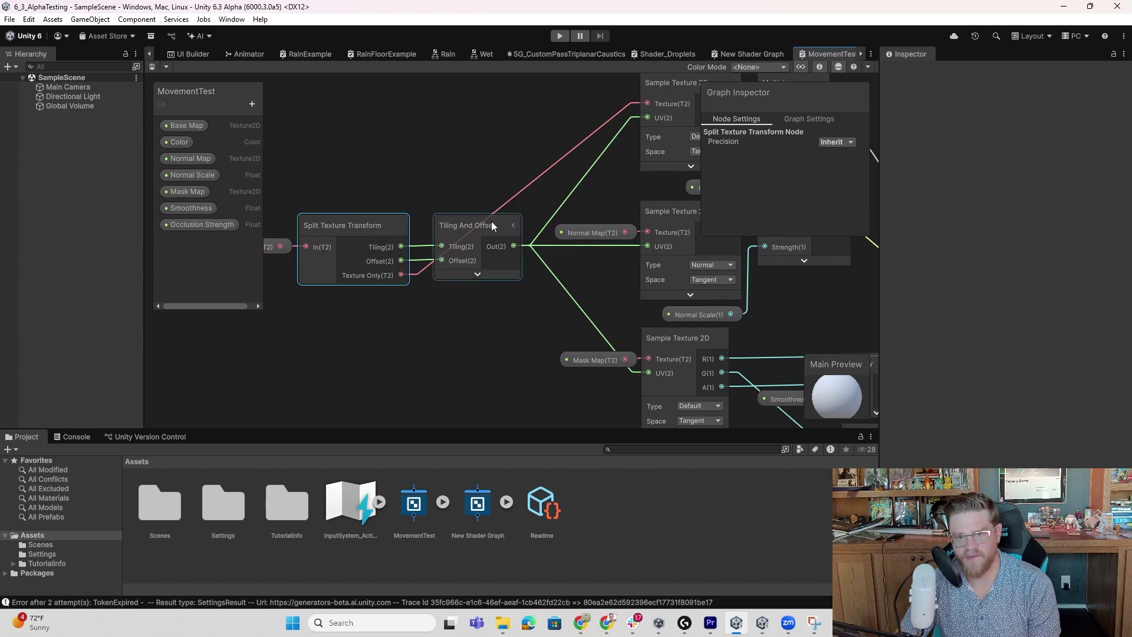
pyautogui.click(478, 274)
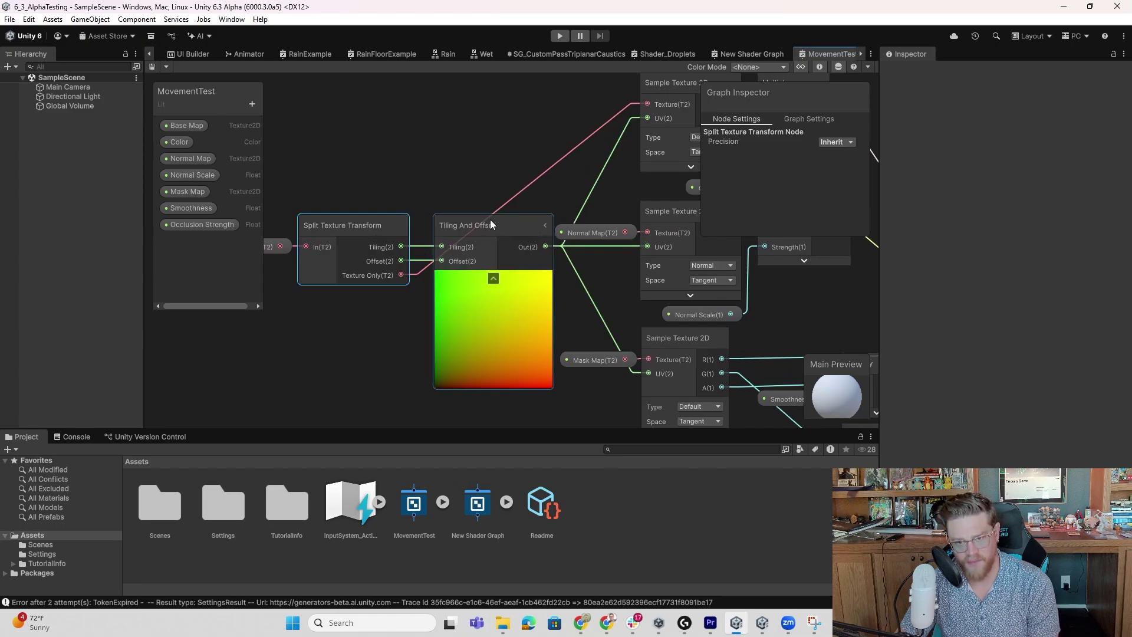
pyautogui.moveTo(490, 219); pyautogui.dragTo(487, 296)
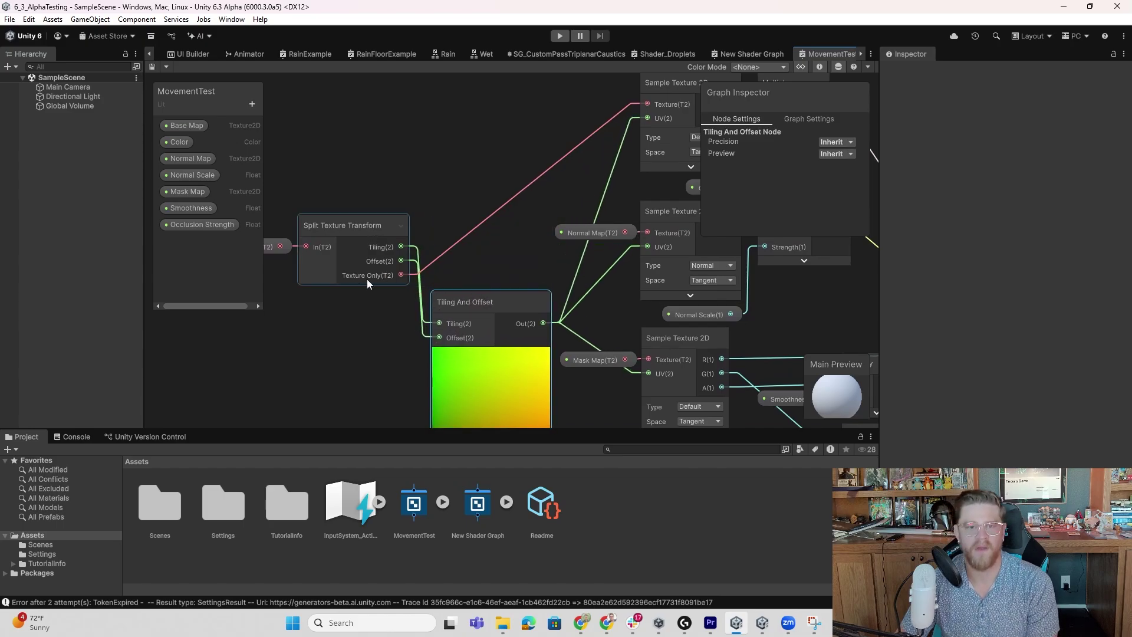
# Examine the Sample Texture 2D nodes and the Normal Map and Mask Map properties that feed them
pyautogui.moveTo(440, 263); pyautogui.dragTo(270, 338, button='middle')
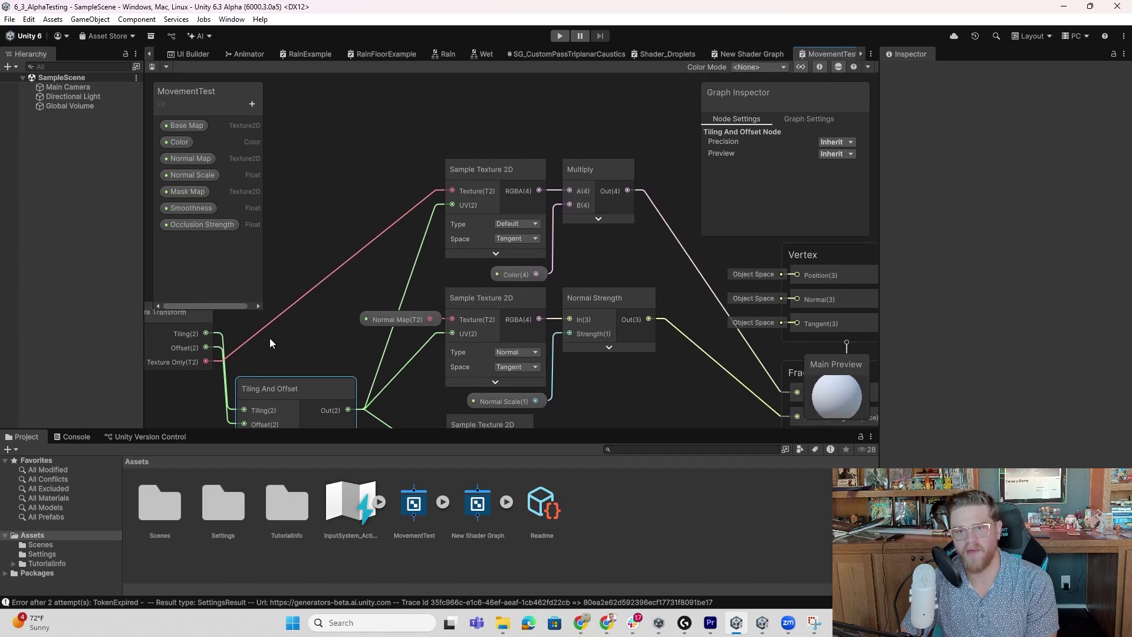
pyautogui.click(513, 172)
pyautogui.moveTo(381, 256); pyautogui.dragTo(337, 178, button='middle')
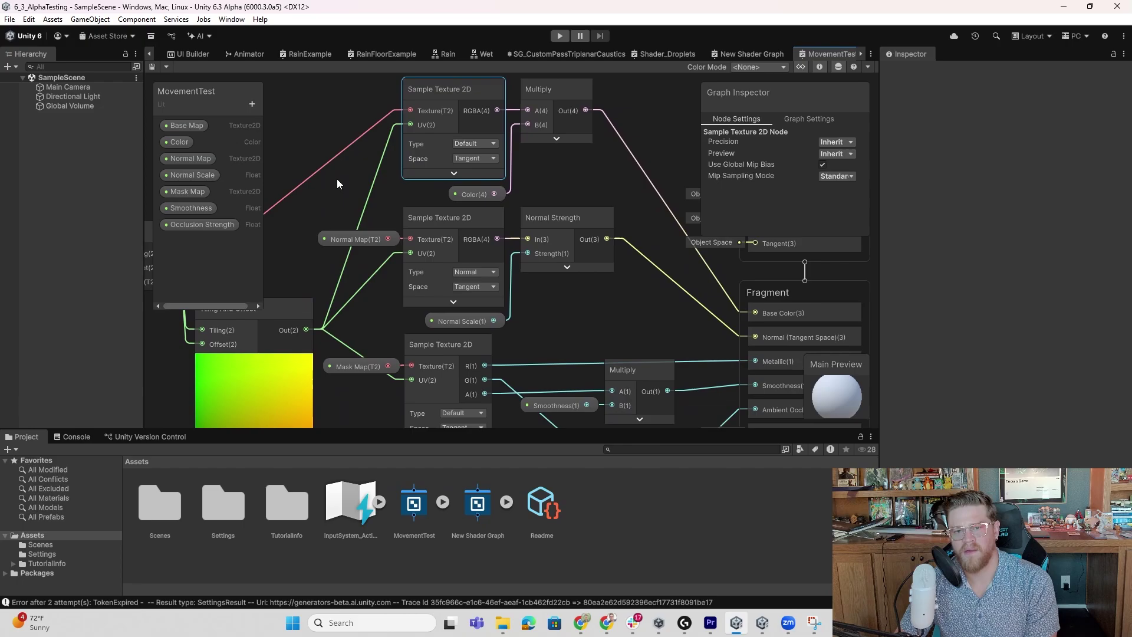
pyautogui.click(433, 227)
pyautogui.moveTo(295, 290); pyautogui.dragTo(376, 253, button='middle')
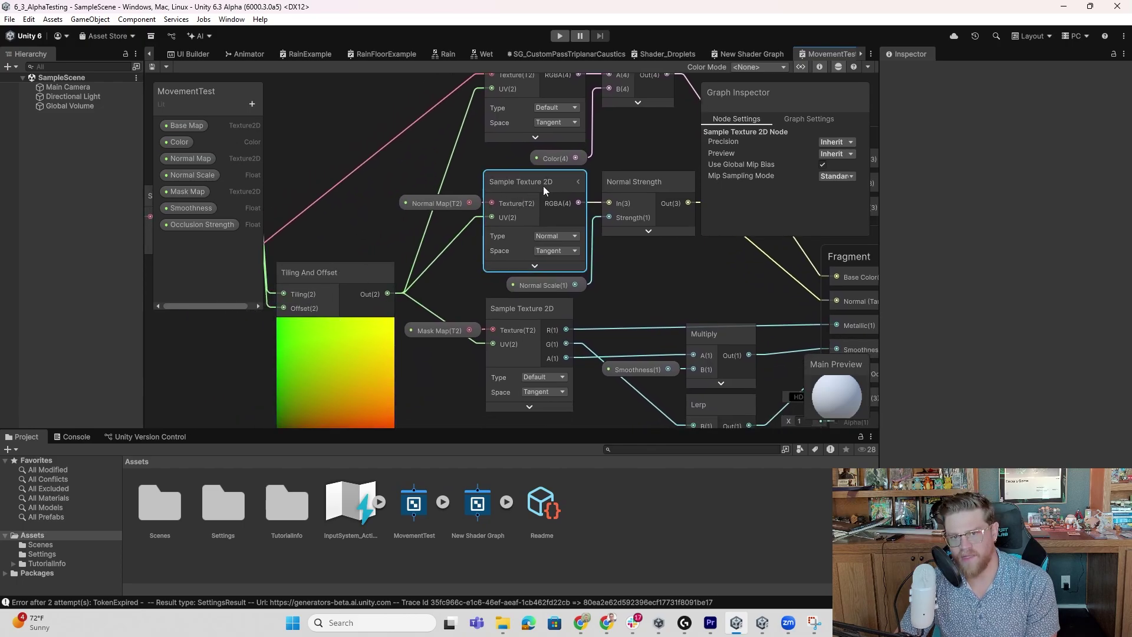
pyautogui.click(436, 202)
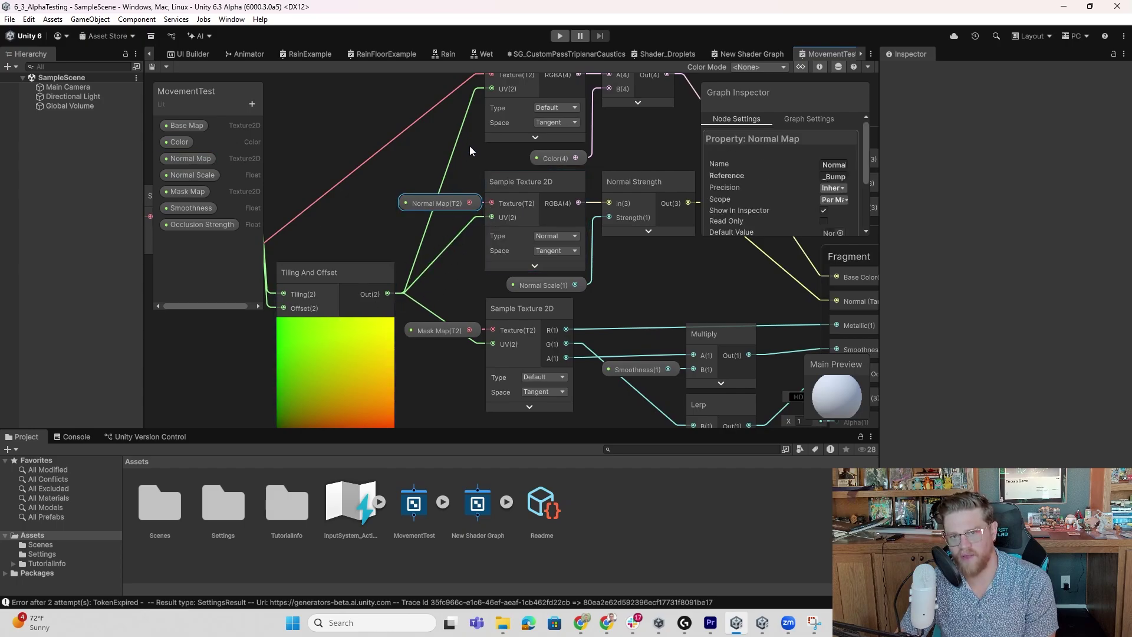
pyautogui.moveTo(451, 292); pyautogui.dragTo(419, 225, button='middle')
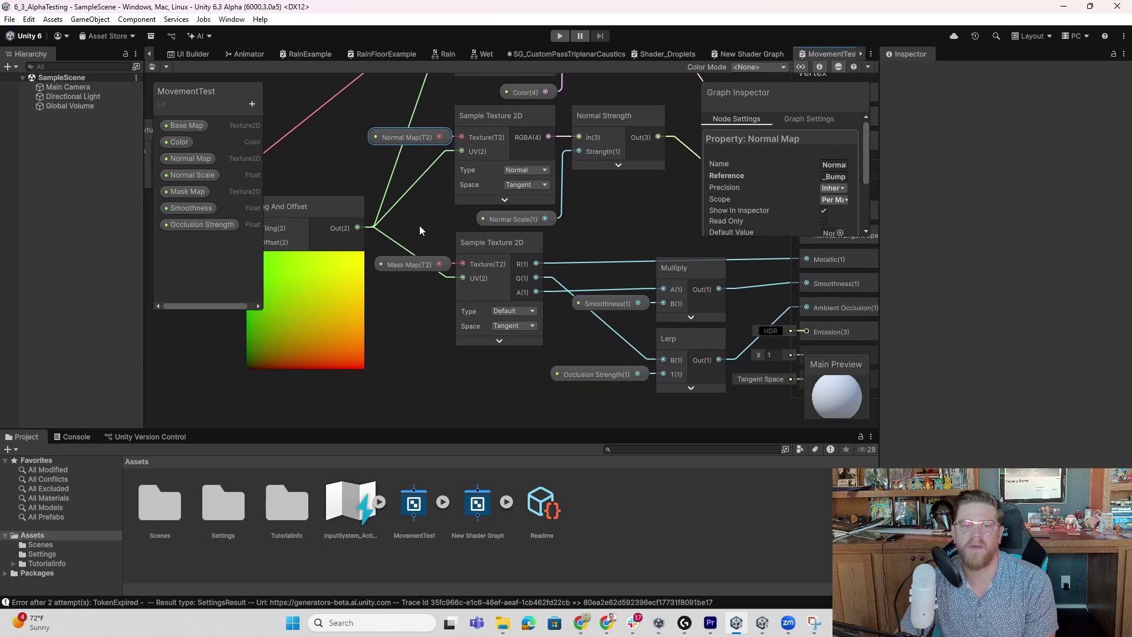
pyautogui.click(411, 265)
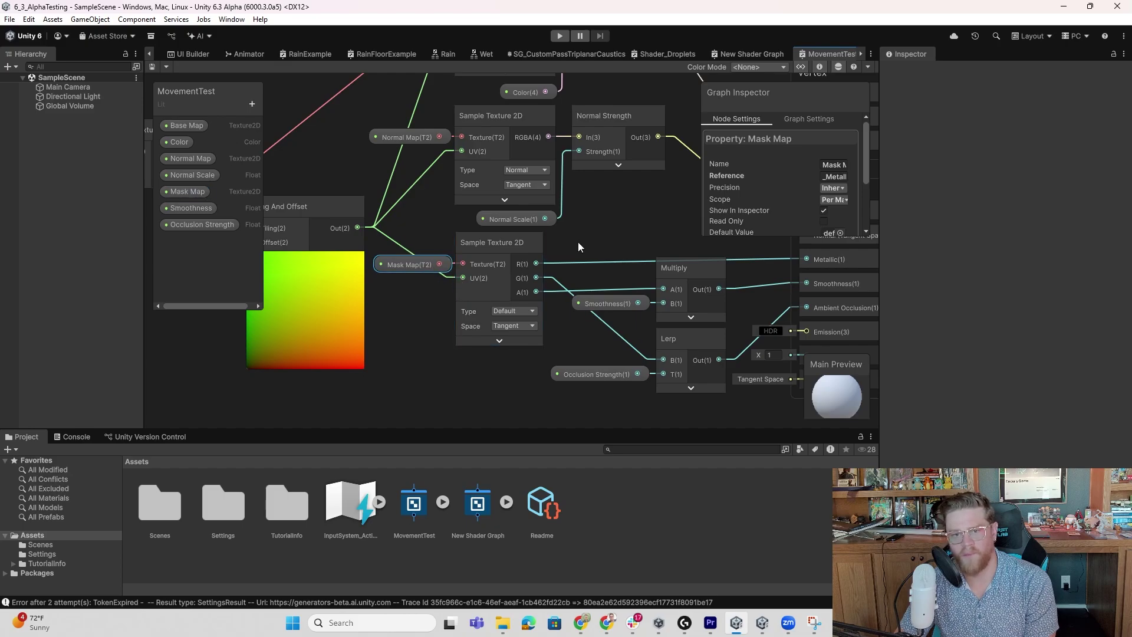
# Trace the Mask Map's R, G and A channels through the Multiply and Lerp nodes to the Fragment inputs
pyautogui.moveTo(585, 233); pyautogui.dragTo(452, 291, button='middle')
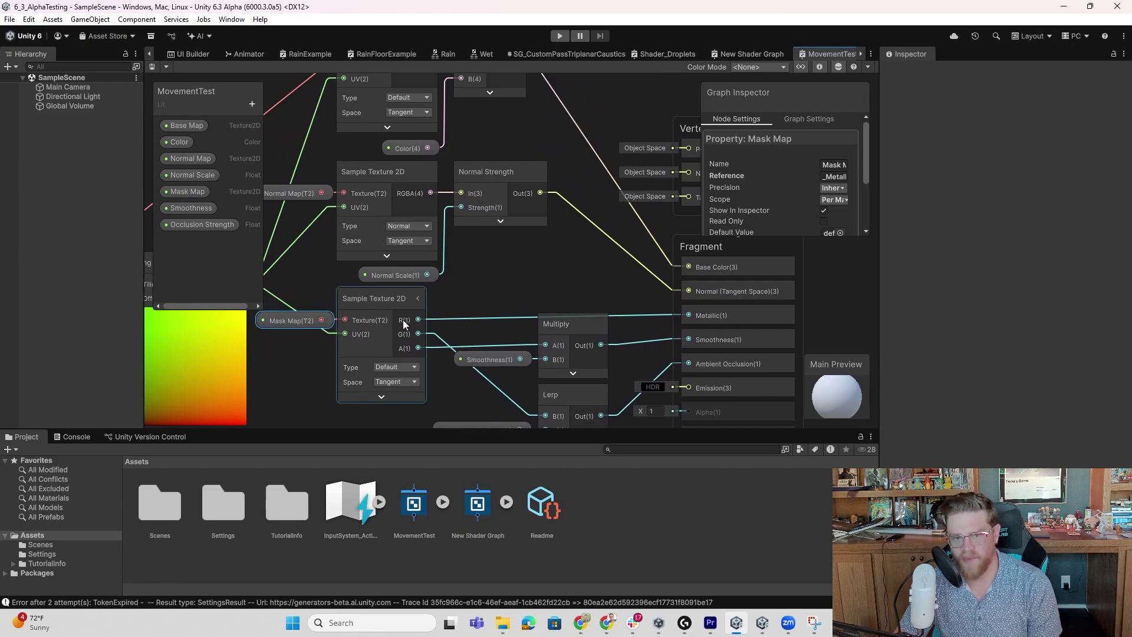
pyautogui.moveTo(462, 296); pyautogui.dragTo(395, 247, button='middle')
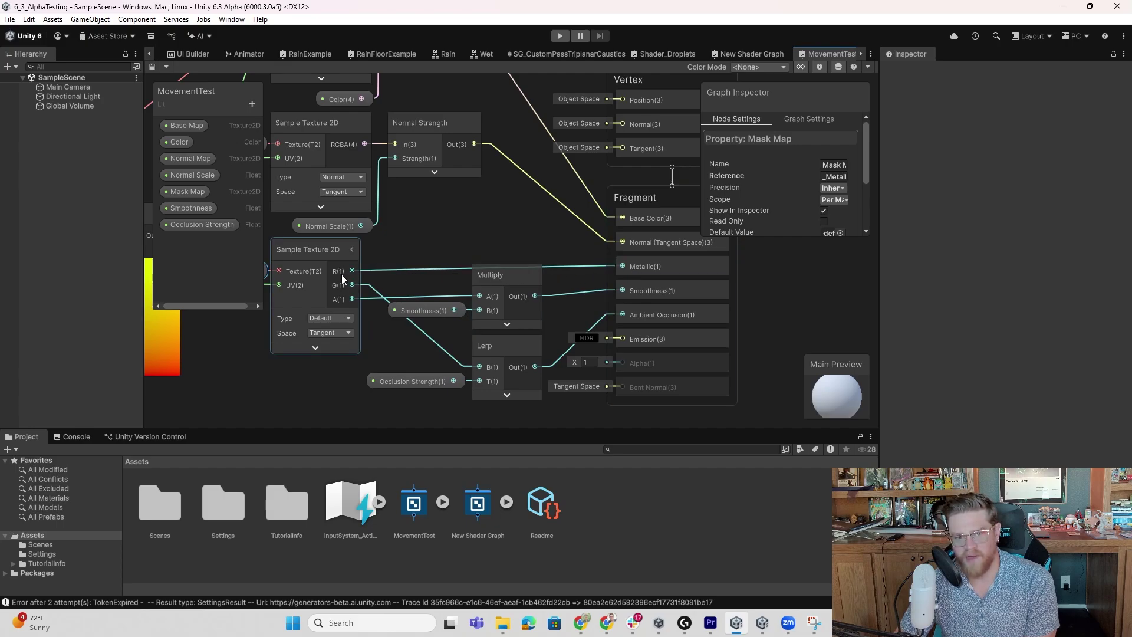
pyautogui.moveTo(401, 256); pyautogui.dragTo(328, 263, button='middle')
pyautogui.click(364, 270)
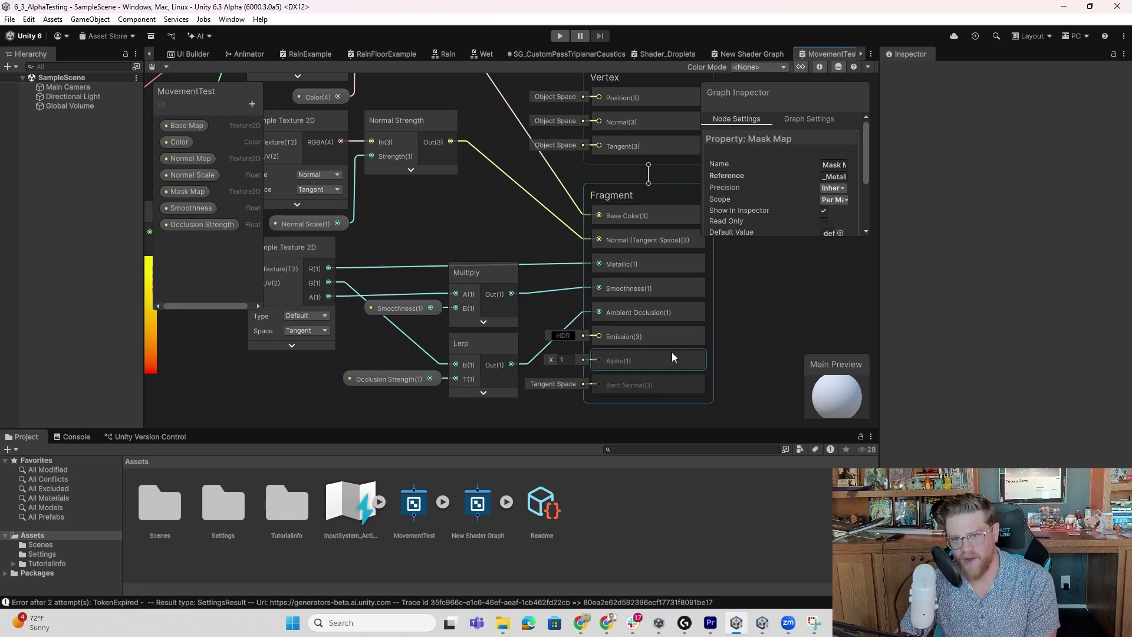
pyautogui.moveTo(488, 225); pyautogui.dragTo(599, 381, button='middle')
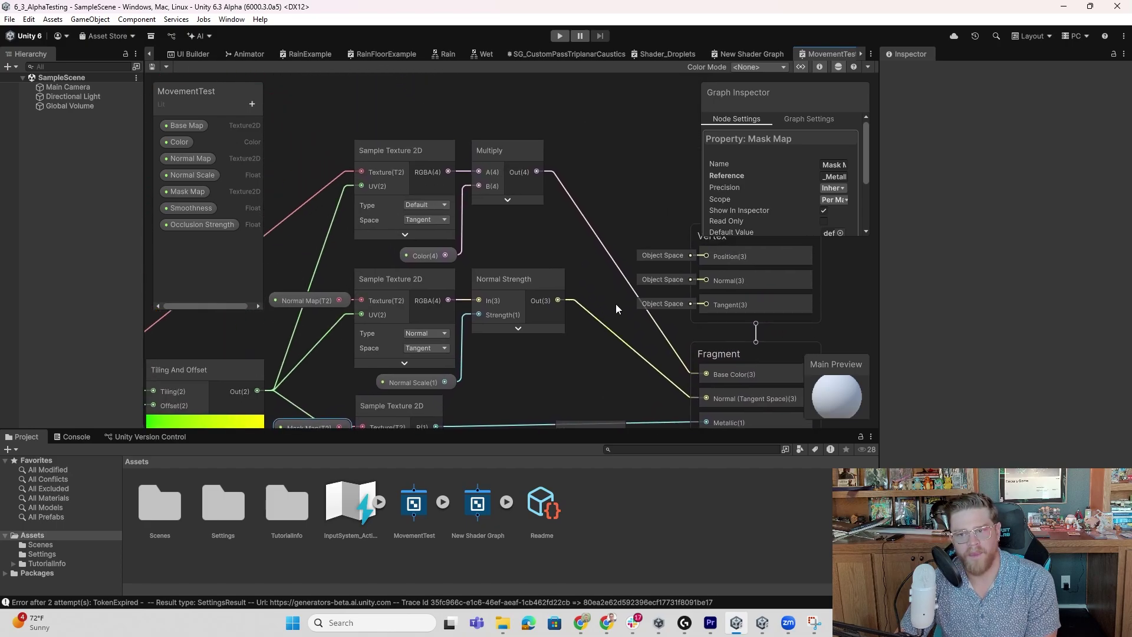
pyautogui.moveTo(616, 303); pyautogui.dragTo(641, 309, button='middle')
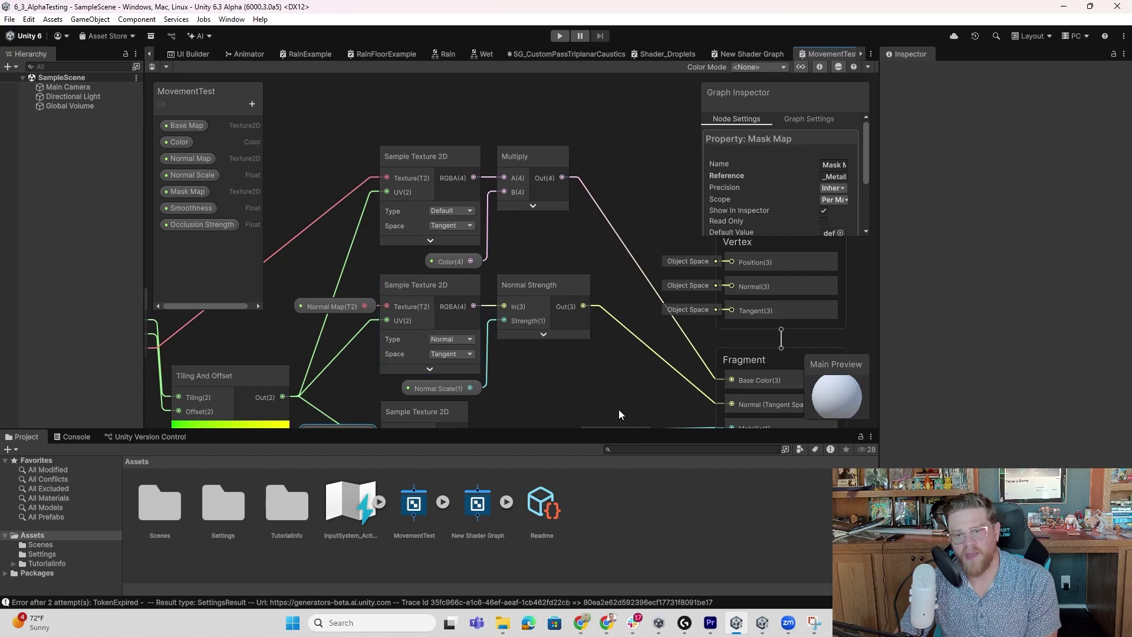
pyautogui.moveTo(618, 409); pyautogui.dragTo(528, 328, button='middle')
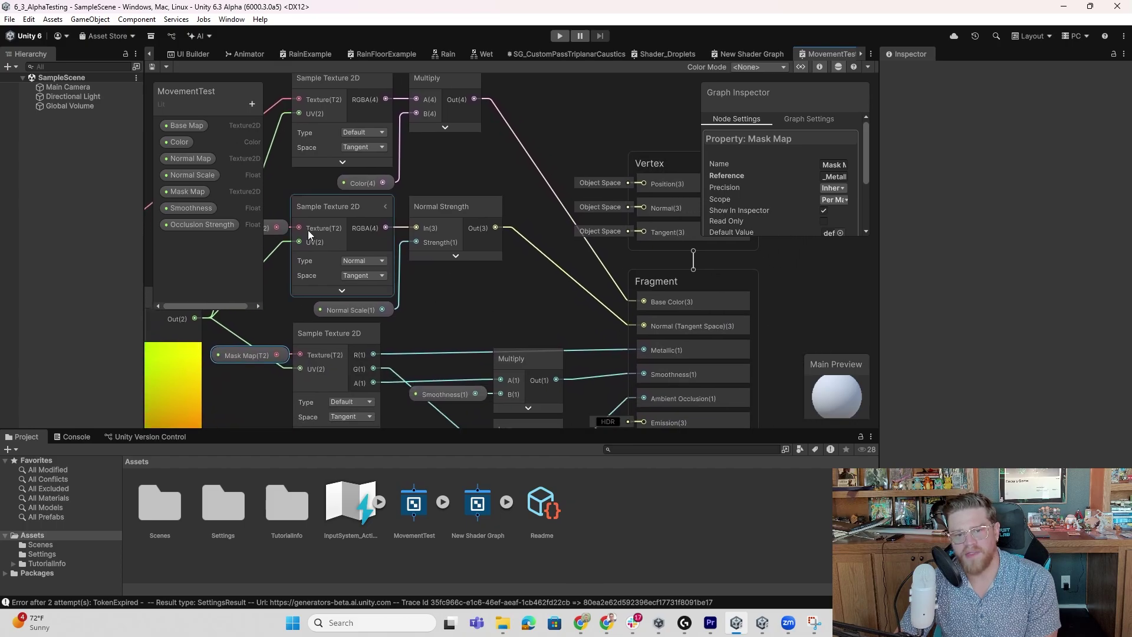
# Inspect the Normal Strength node and the Normal Scale and Color properties, following their connections to the Fragment block
pyautogui.click(469, 214)
pyautogui.click(363, 310)
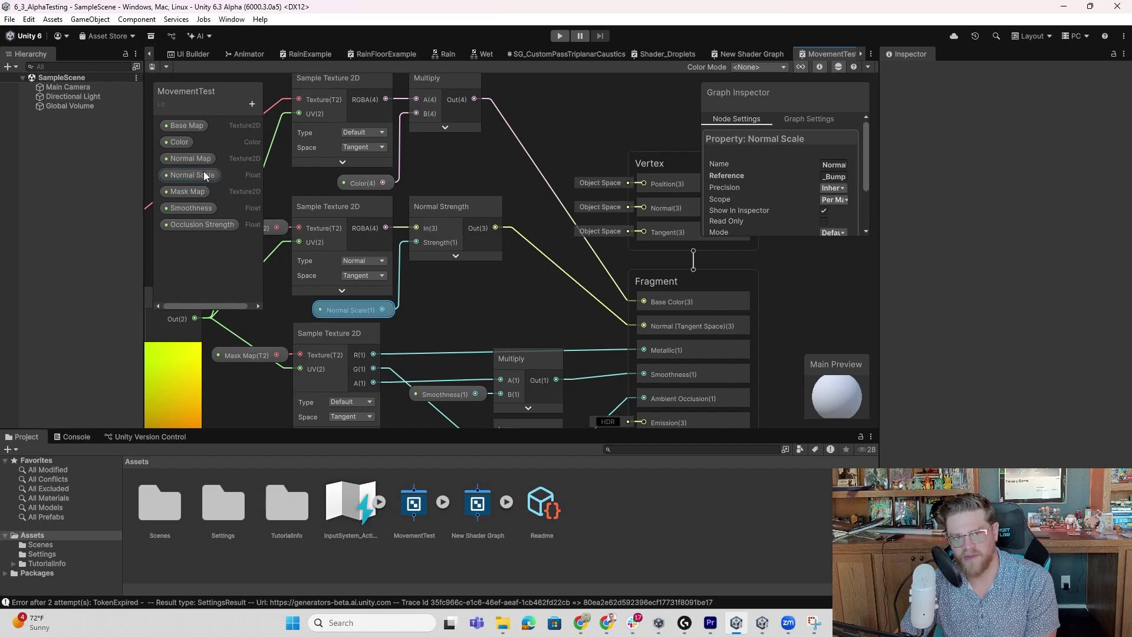
pyautogui.moveTo(451, 293); pyautogui.dragTo(420, 292, button='middle')
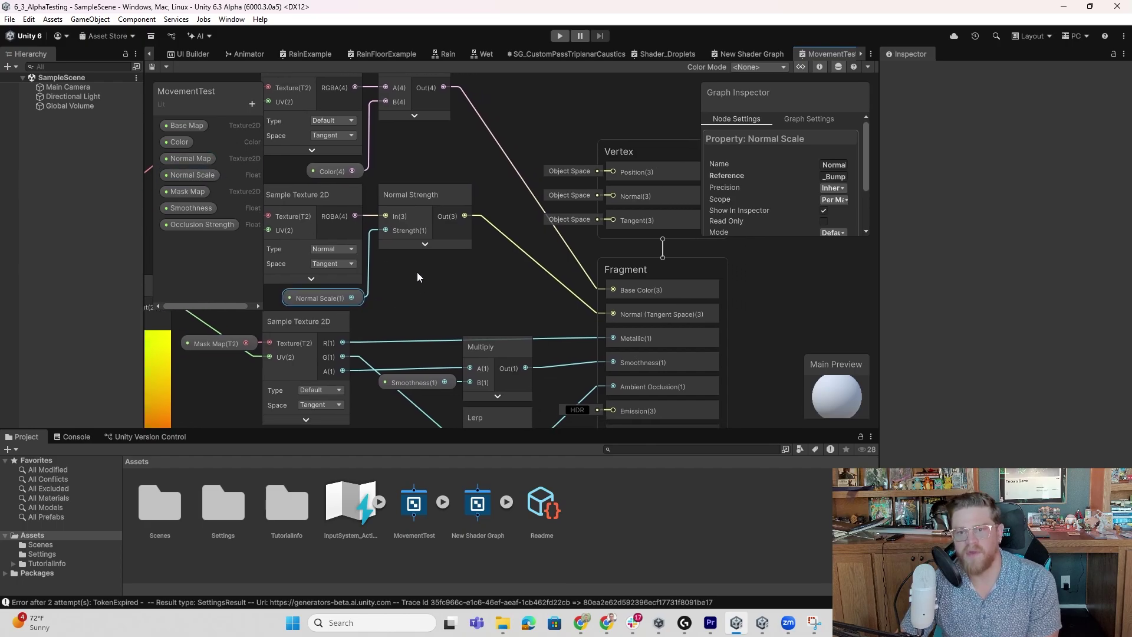
pyautogui.moveTo(542, 316); pyautogui.dragTo(627, 390, button='middle')
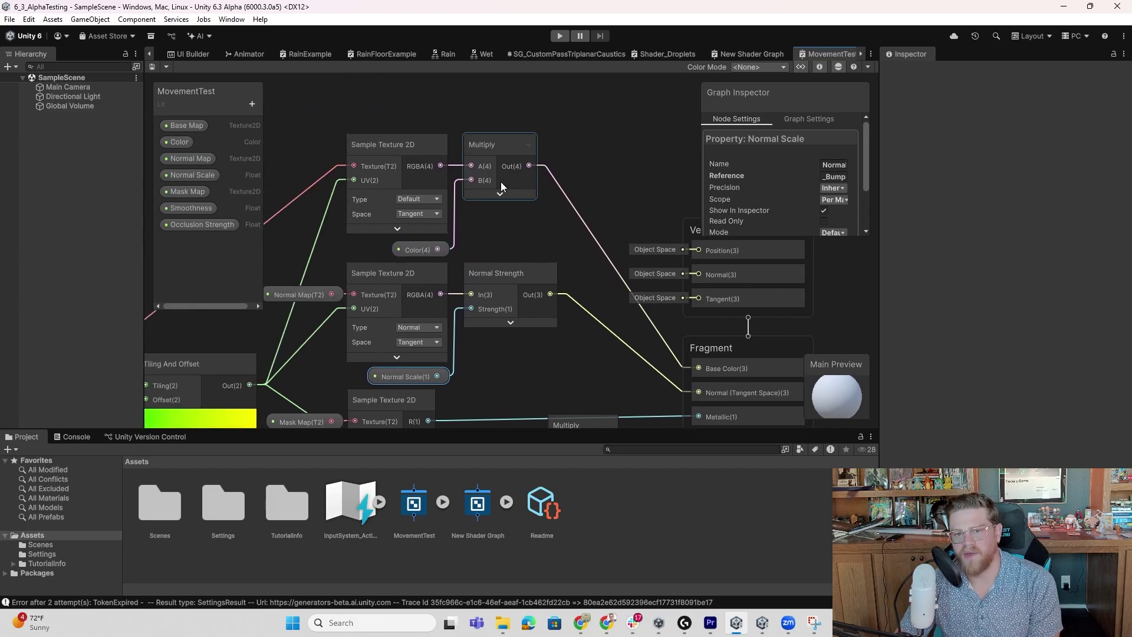
pyautogui.click(424, 247)
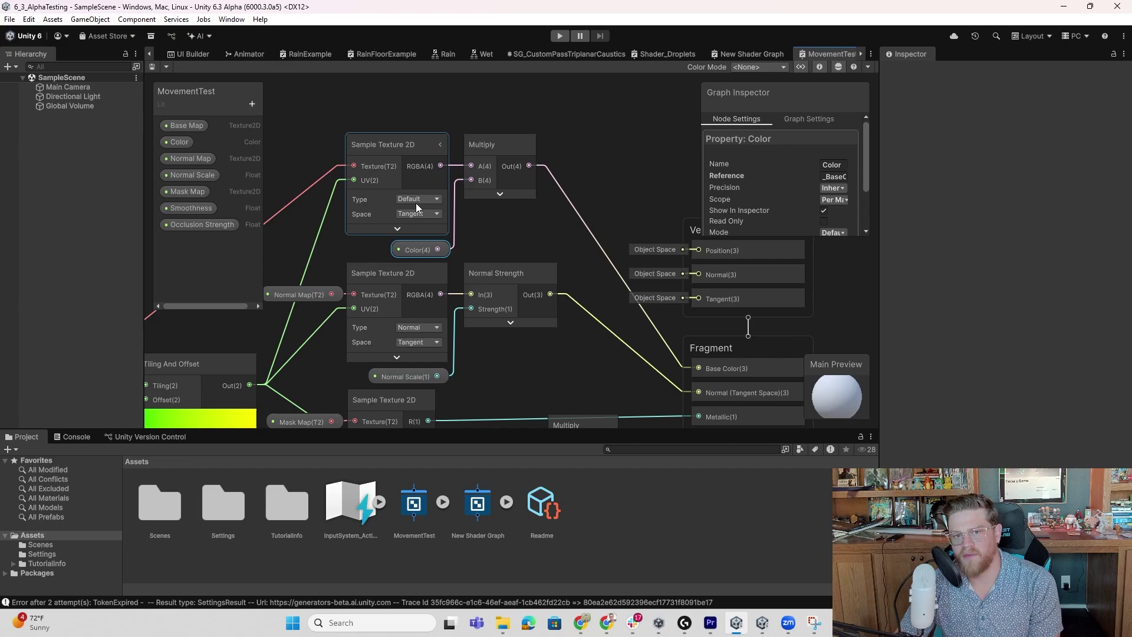
pyautogui.moveTo(584, 249); pyautogui.dragTo(438, 172, button='middle')
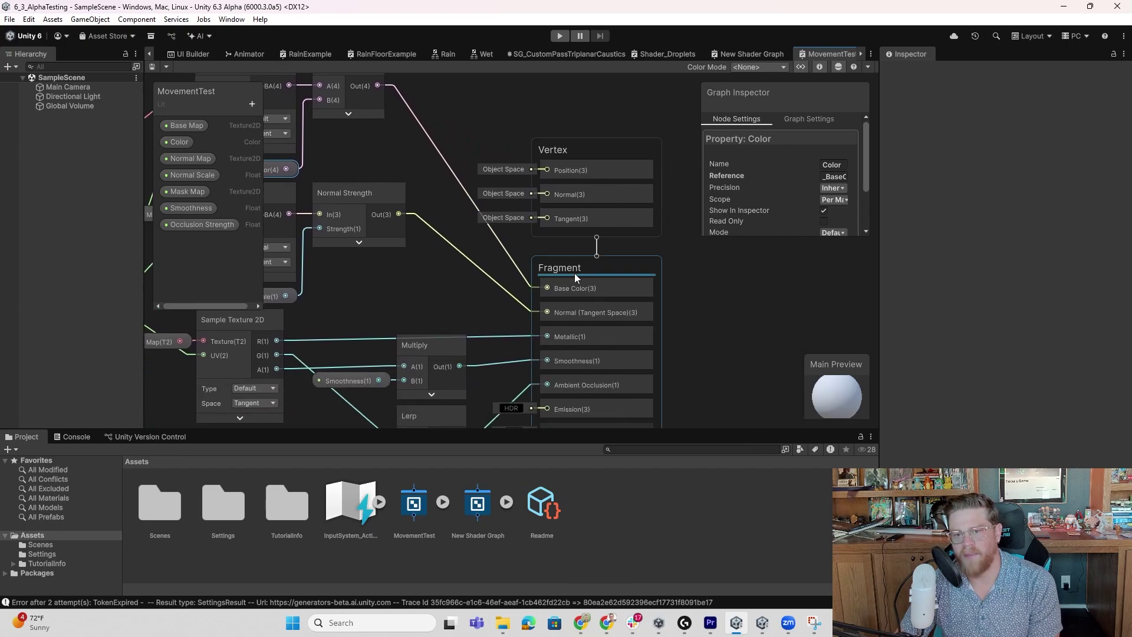
# Move the Vertex block up and to the right, away from the Fragment block
pyautogui.moveTo(600, 147); pyautogui.dragTo(696, 154)
pyautogui.scroll(-5, 532, 273)
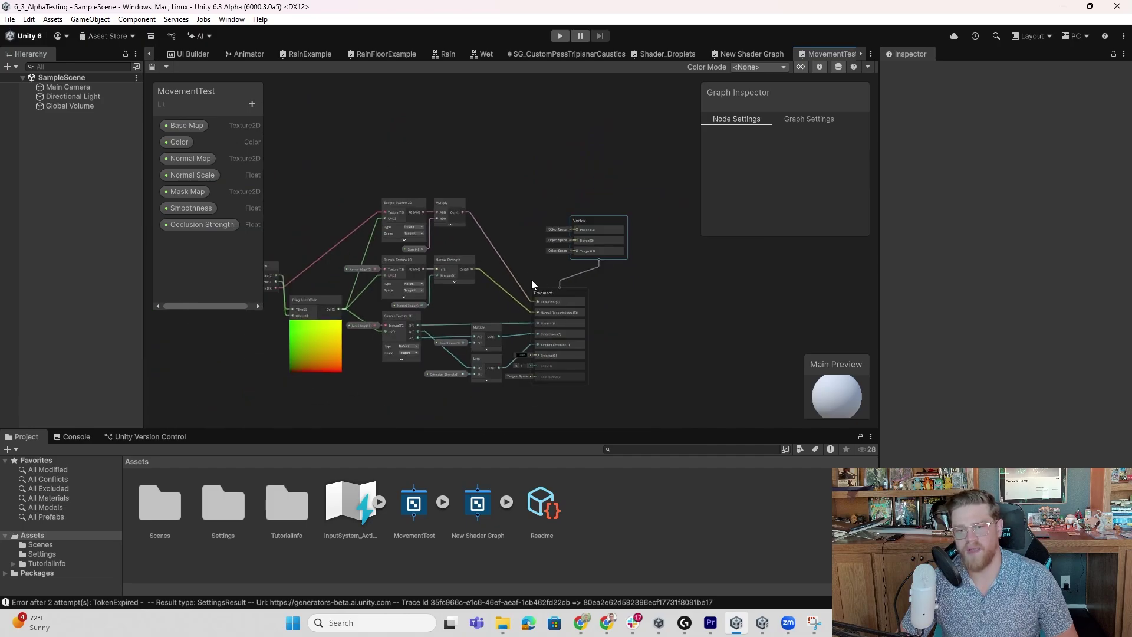
pyautogui.scroll(5, 547, 263)
pyautogui.moveTo(547, 263); pyautogui.dragTo(516, 307, button='middle')
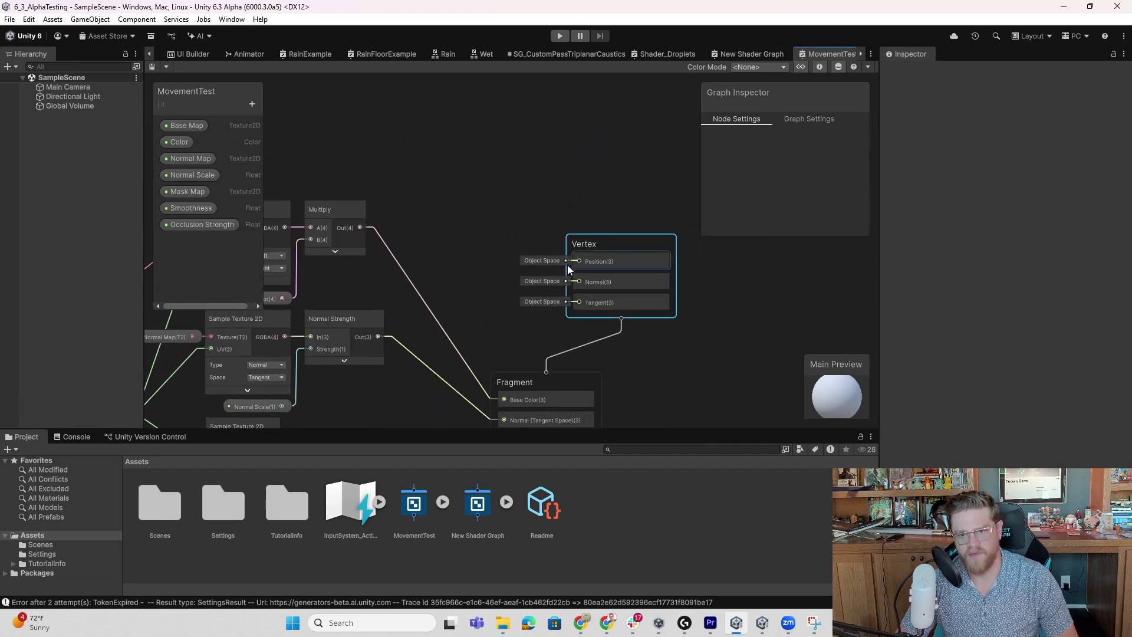
# Create an Add node connected to the Vertex block's Position input and place it above the block
pyautogui.press('space')
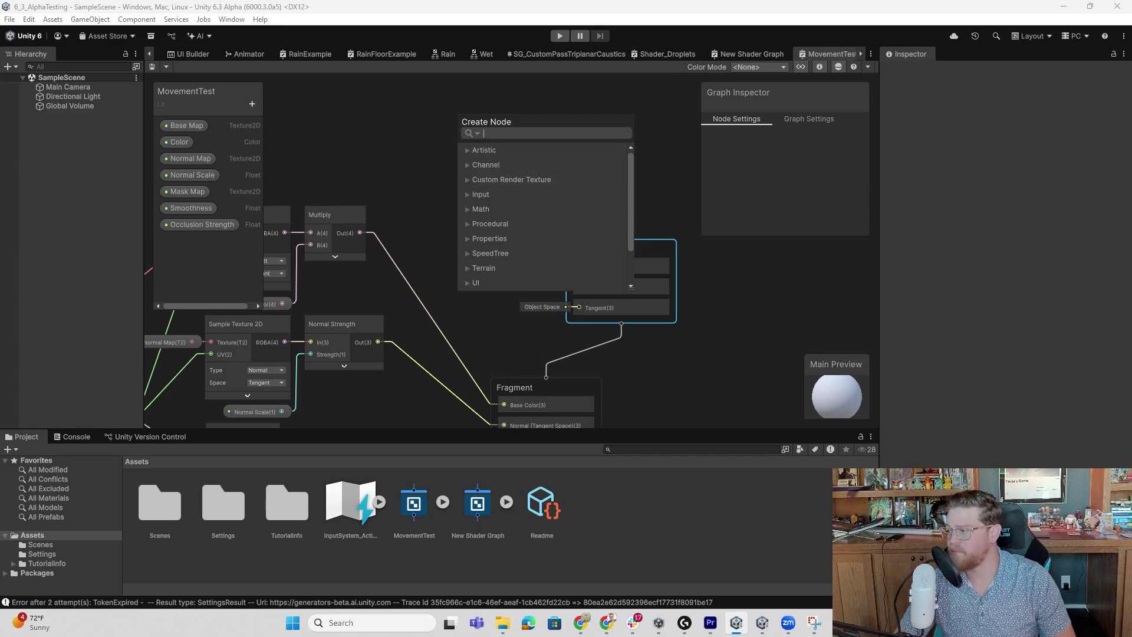
pyautogui.press('Escape')
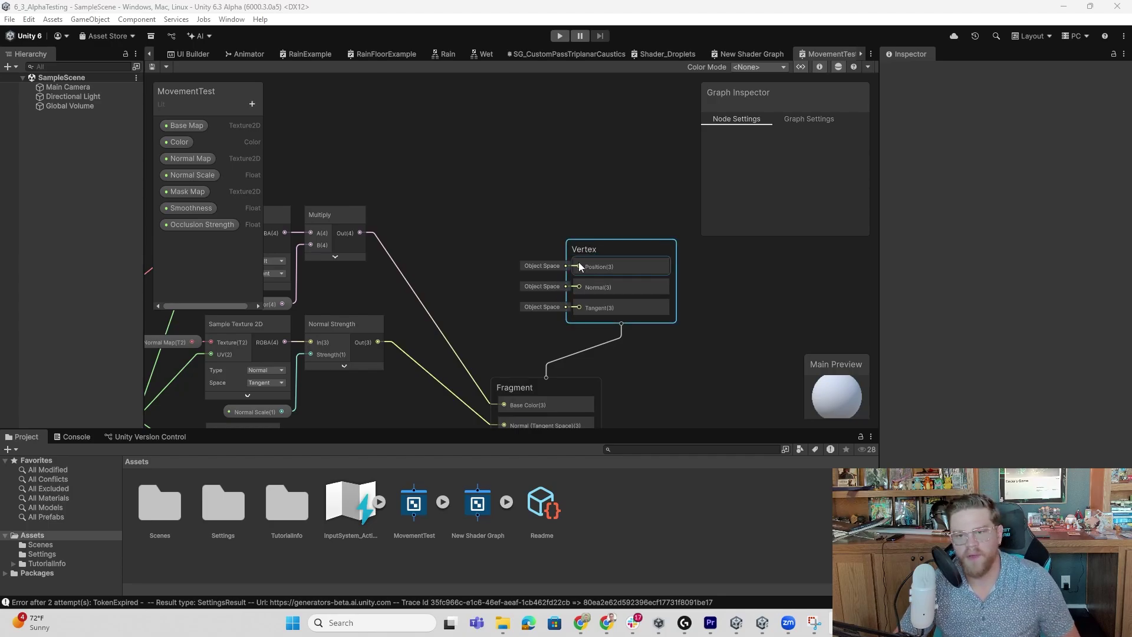
pyautogui.press('space')
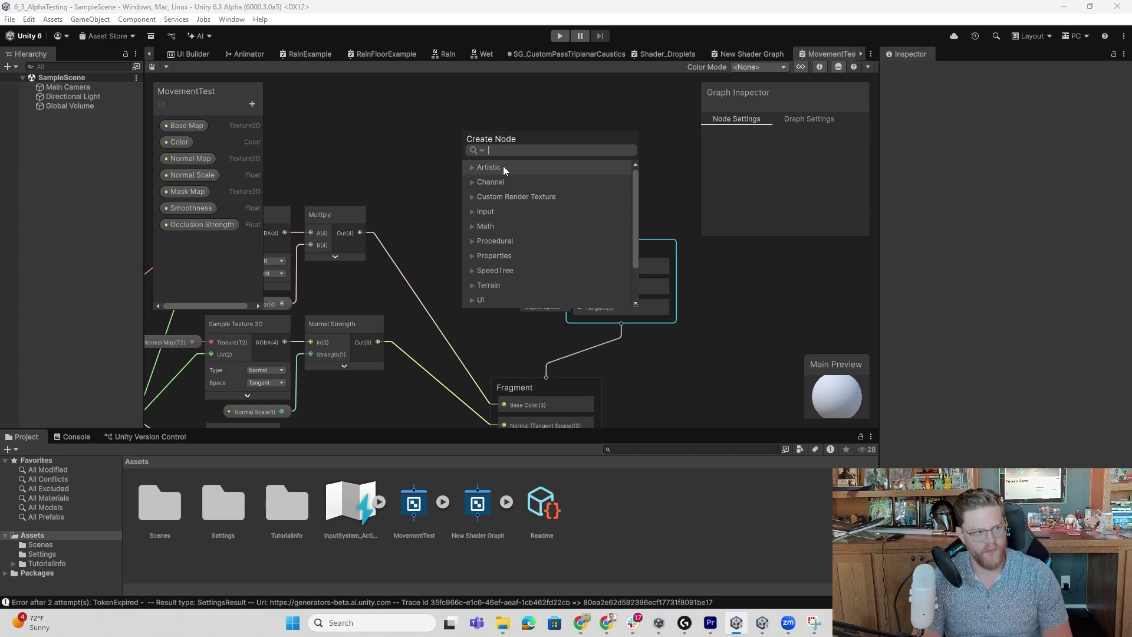
pyautogui.write('add')
pyautogui.press('Return')
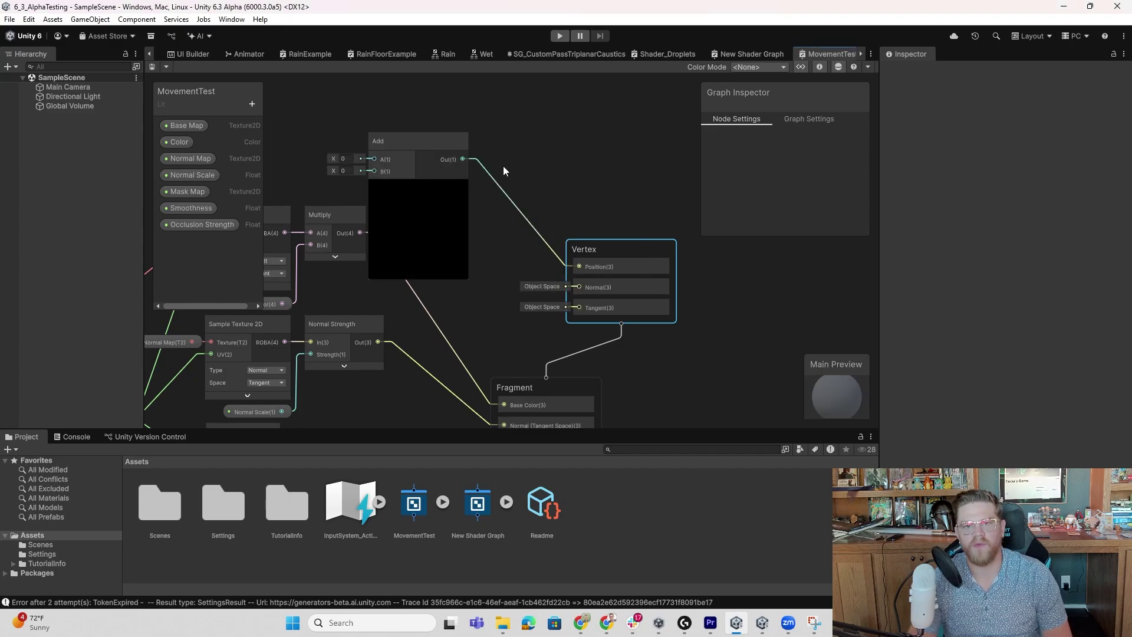
pyautogui.moveTo(423, 142); pyautogui.dragTo(462, 151)
# Create a Position node feeding the Add node's B input and set its Space to Object
pyautogui.moveTo(406, 212); pyautogui.dragTo(405, 214)
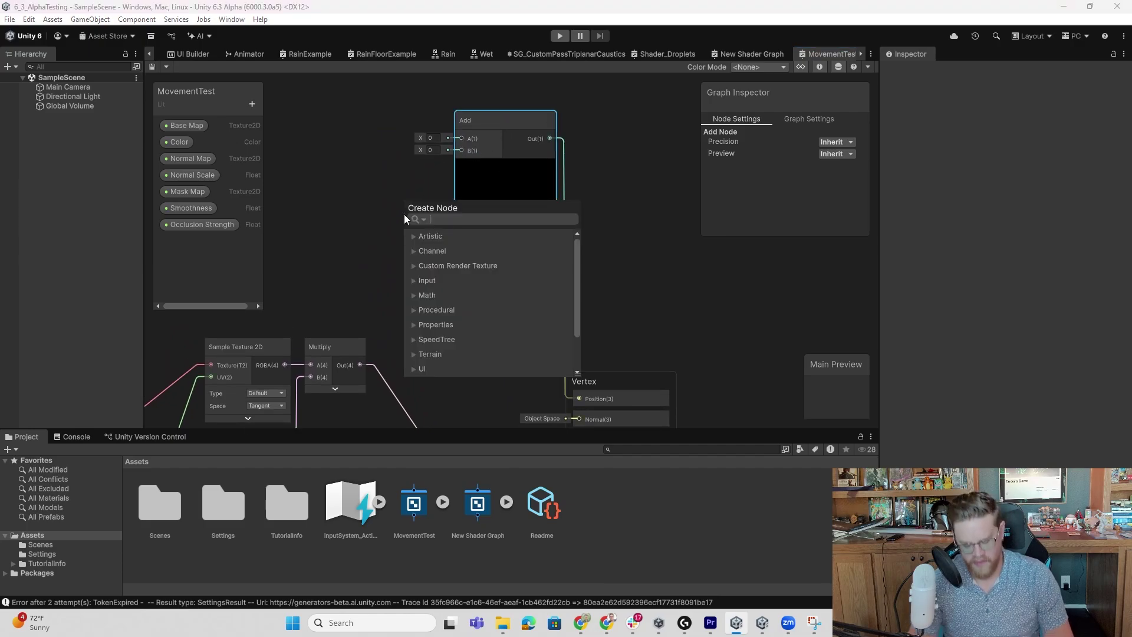
pyautogui.write('positi')
pyautogui.press('Return')
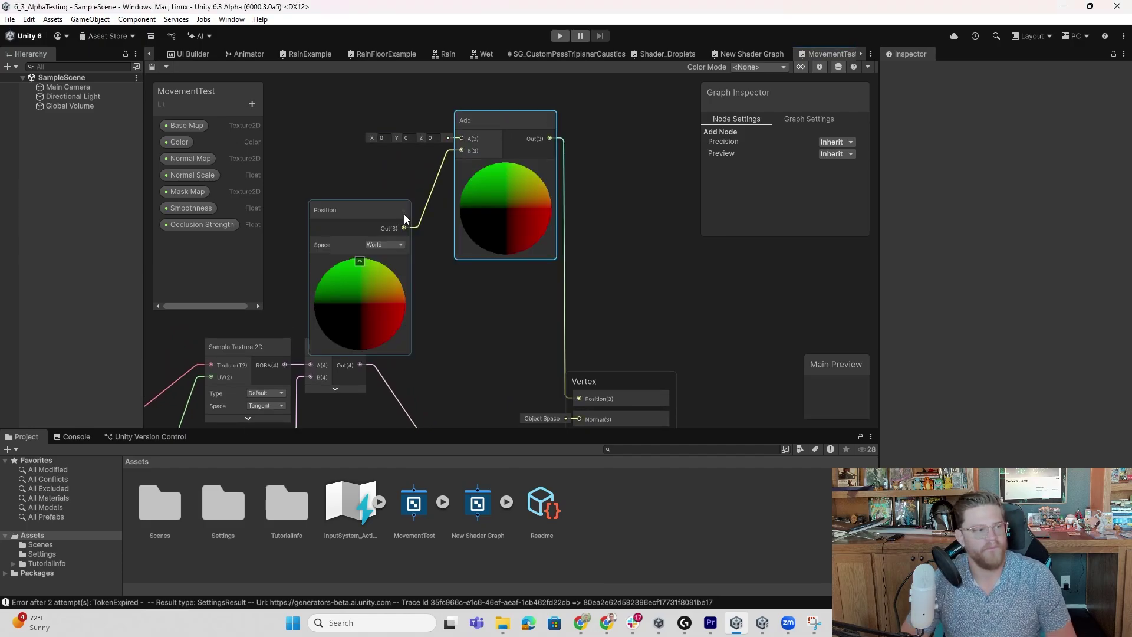
pyautogui.click(386, 244)
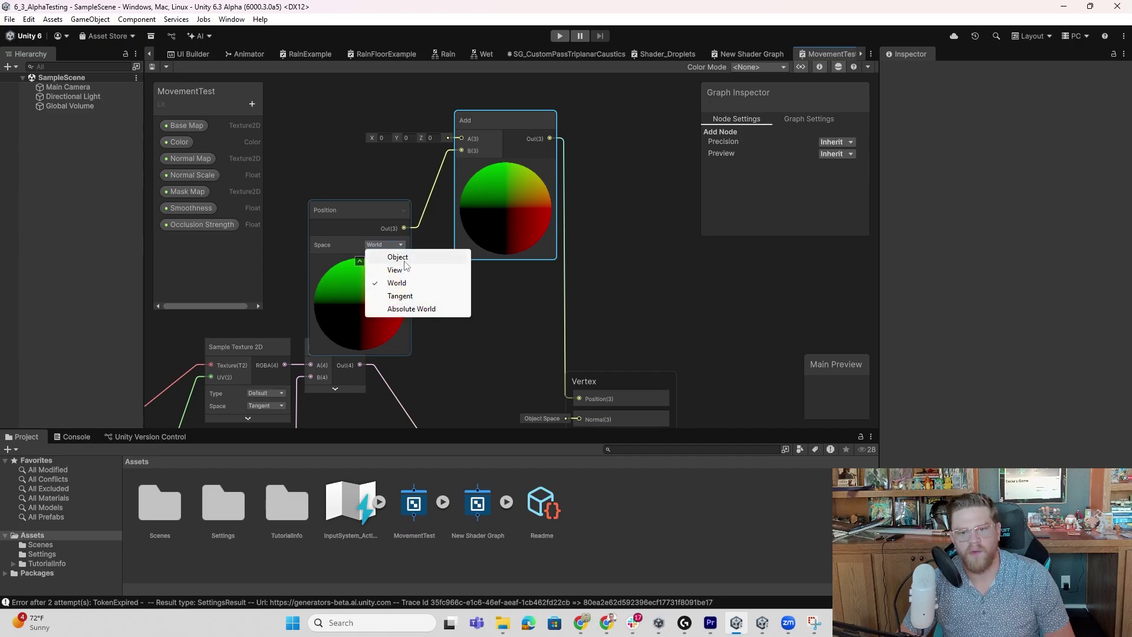
pyautogui.click(392, 256)
# Add a second, unconnected Position node in the empty area well to the left of the first one
pyautogui.moveTo(391, 217); pyautogui.dragTo(583, 290, button='middle')
pyautogui.scroll(-4, 490, 277)
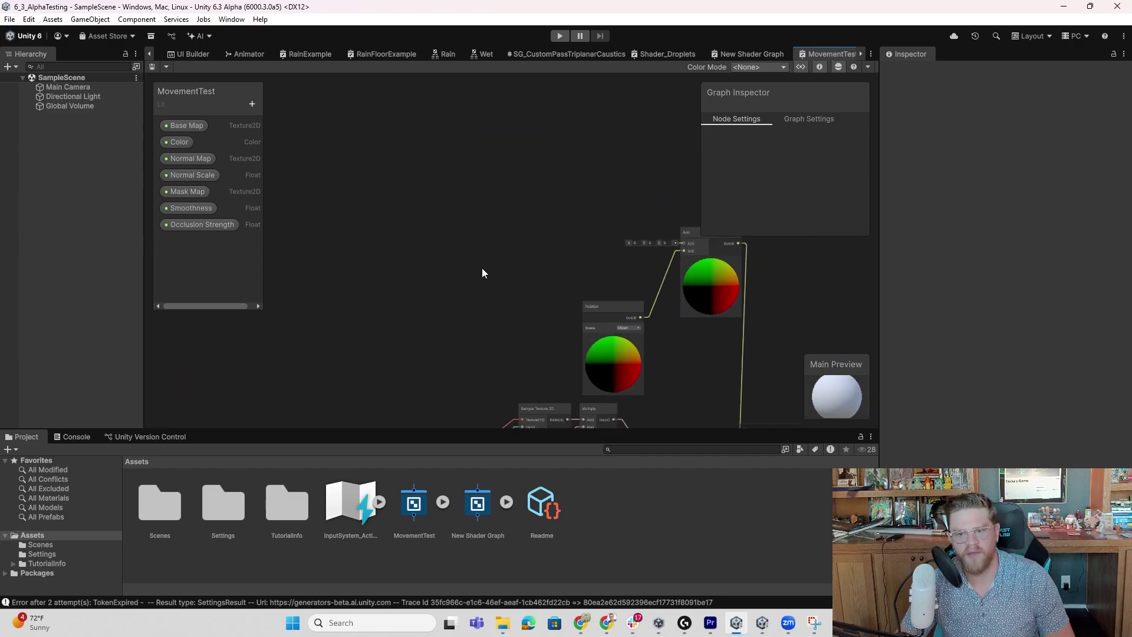
pyautogui.rightClick(331, 263)
pyautogui.click(362, 266)
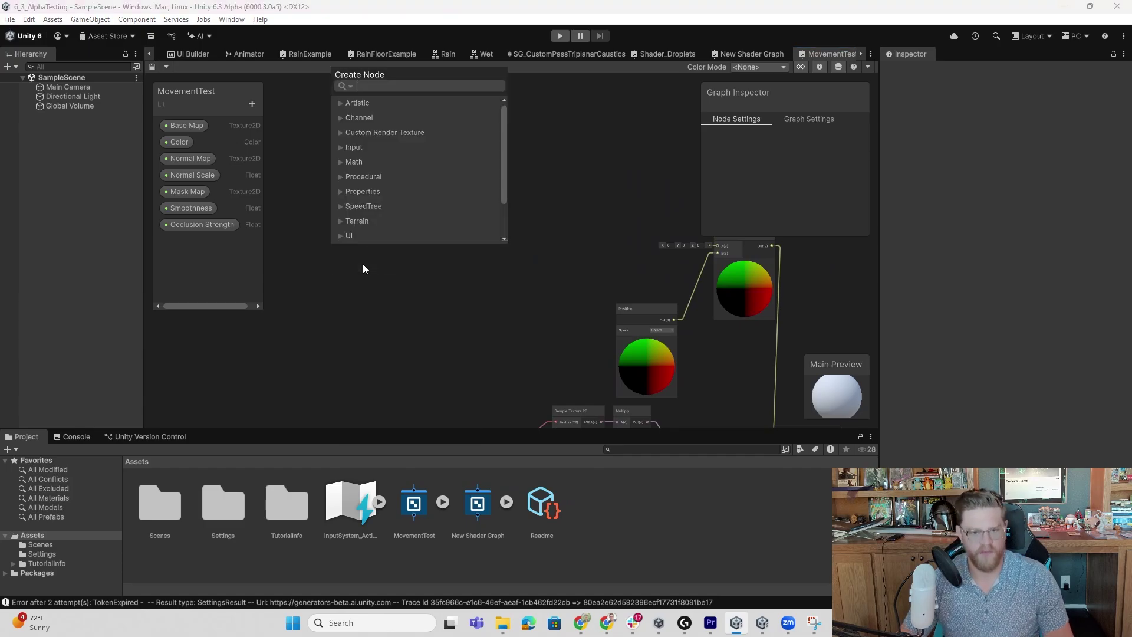
pyautogui.write('positi')
pyautogui.press('Return')
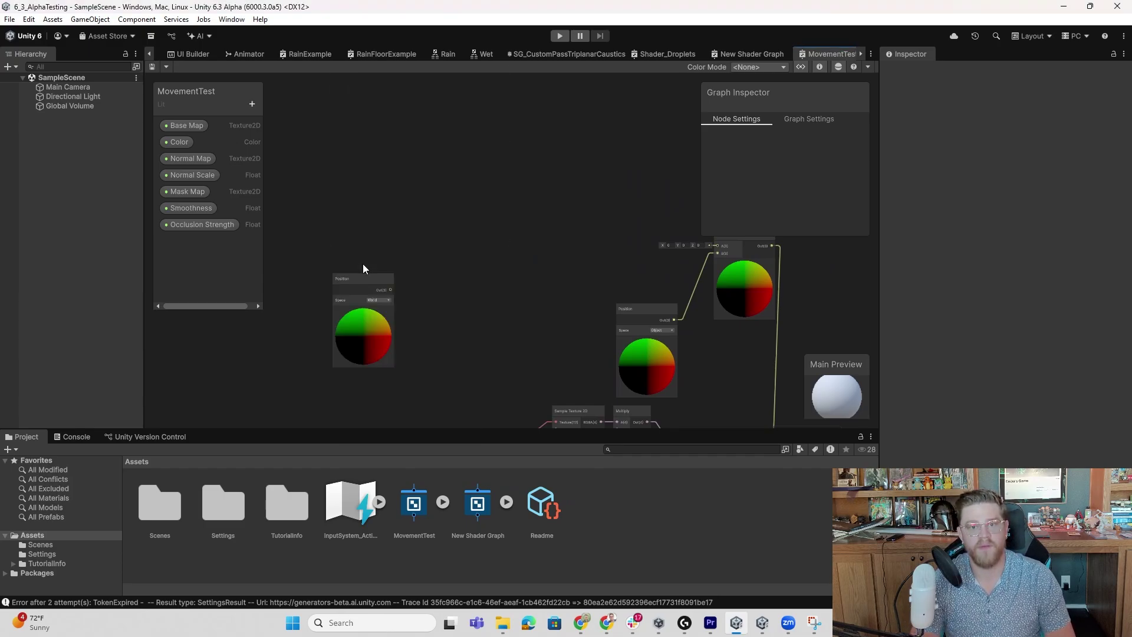
# Create a Split node fed by the unconnected Position node's output and place it just above and to the right of that node
pyautogui.moveTo(366, 243); pyautogui.dragTo(422, 234)
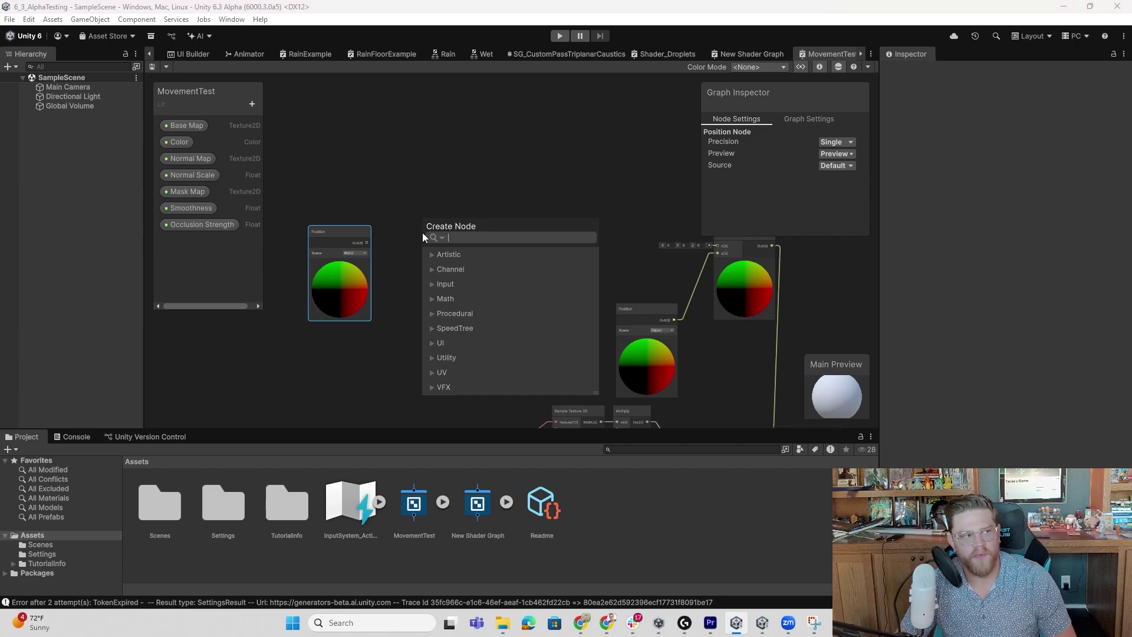
pyautogui.write('split')
pyautogui.press('Return')
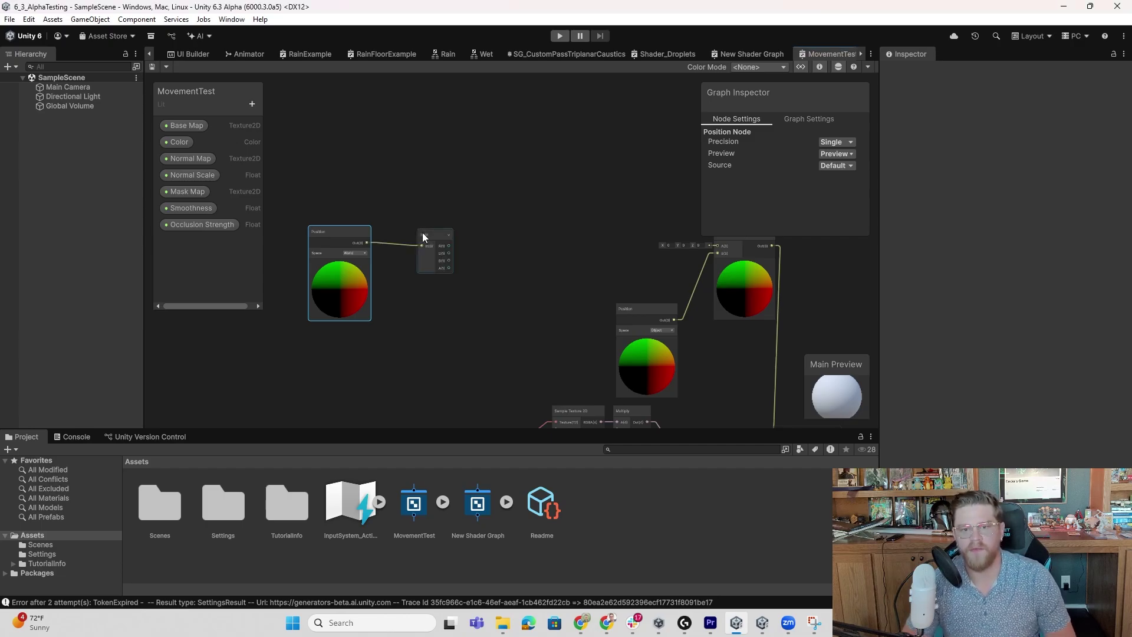
pyautogui.moveTo(422, 232); pyautogui.dragTo(419, 231)
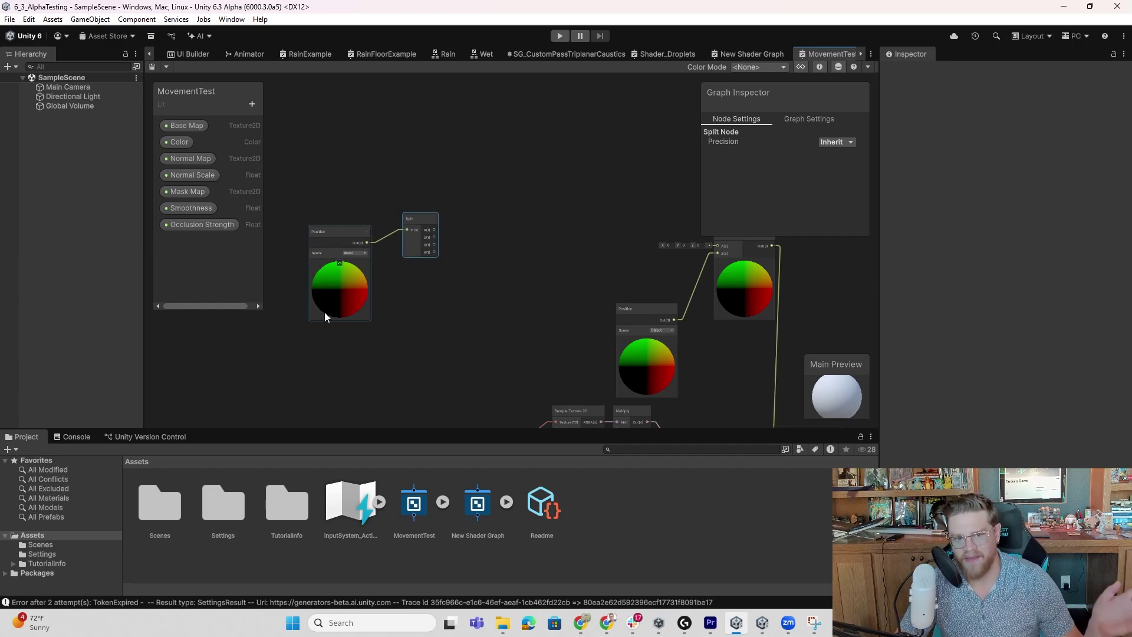
# Set the Space of the Position node feeding the Split node to Object
pyautogui.click(357, 253)
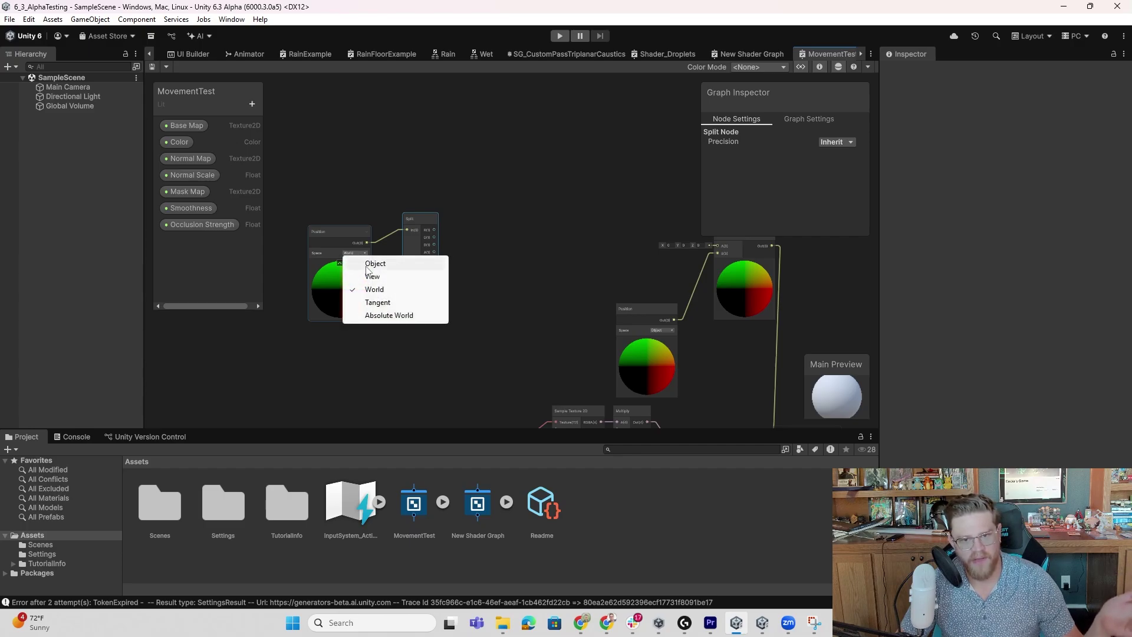
pyautogui.click(371, 264)
pyautogui.scroll(5, 331, 287)
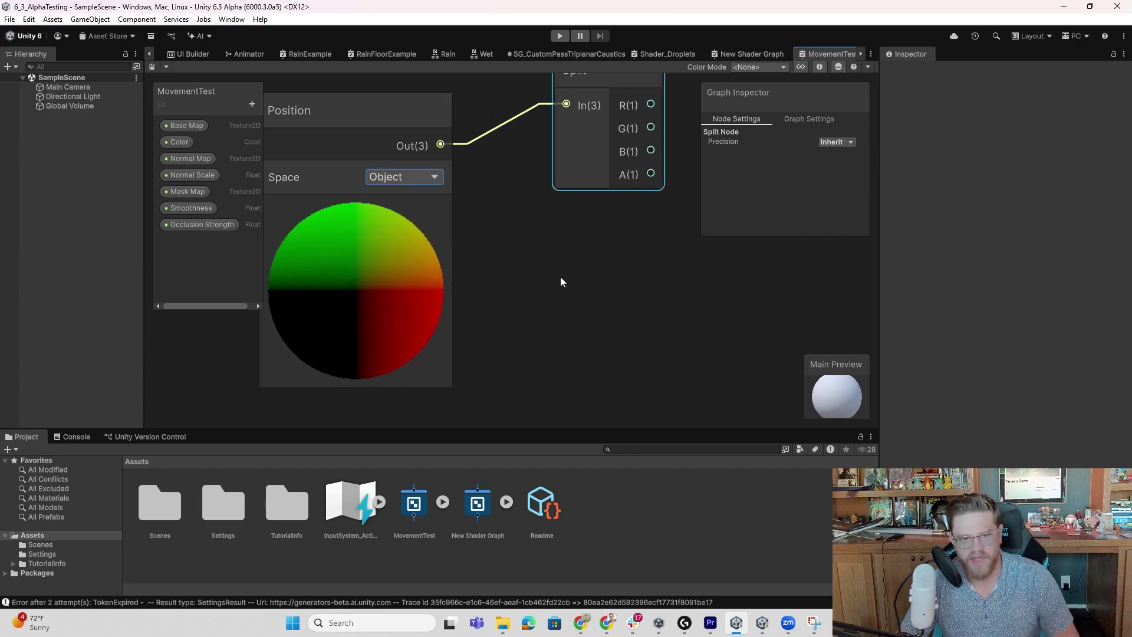
pyautogui.moveTo(559, 272); pyautogui.dragTo(454, 344, button='middle')
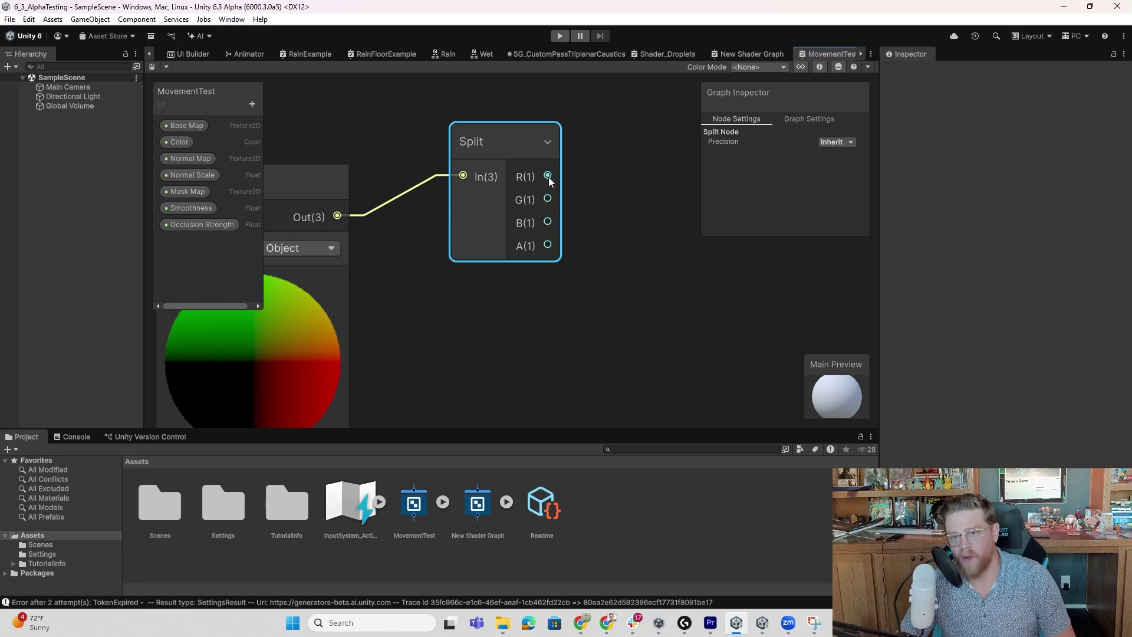
# Create an Add node with the Split node's R output connected to its A input
pyautogui.scroll(-3, 443, 208)
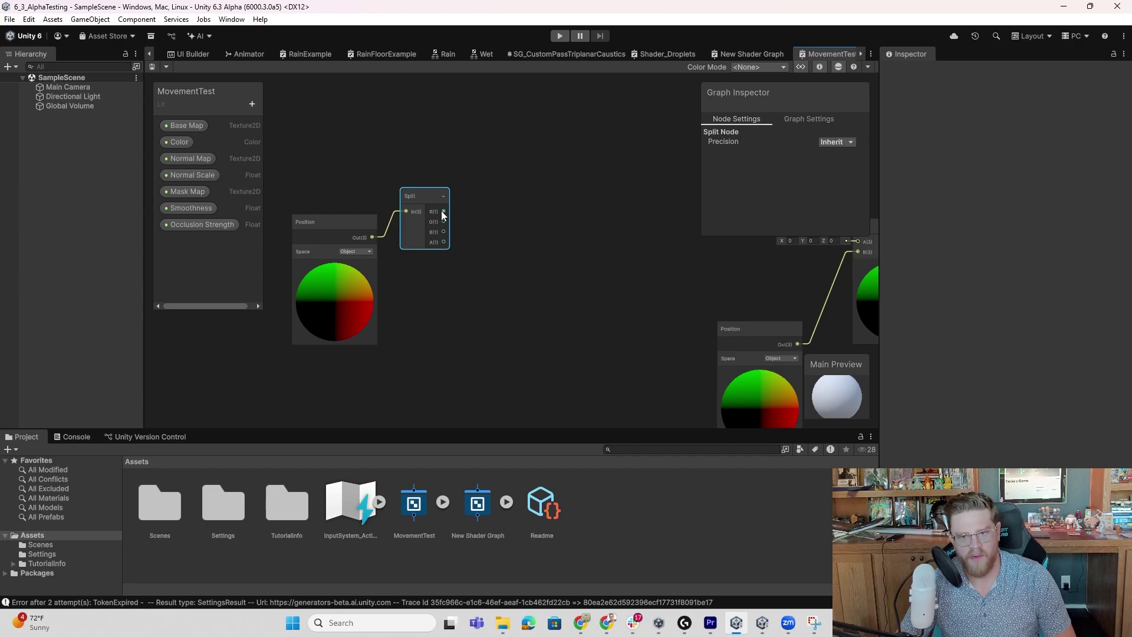
pyautogui.moveTo(443, 212); pyautogui.dragTo(566, 261)
pyautogui.write('add')
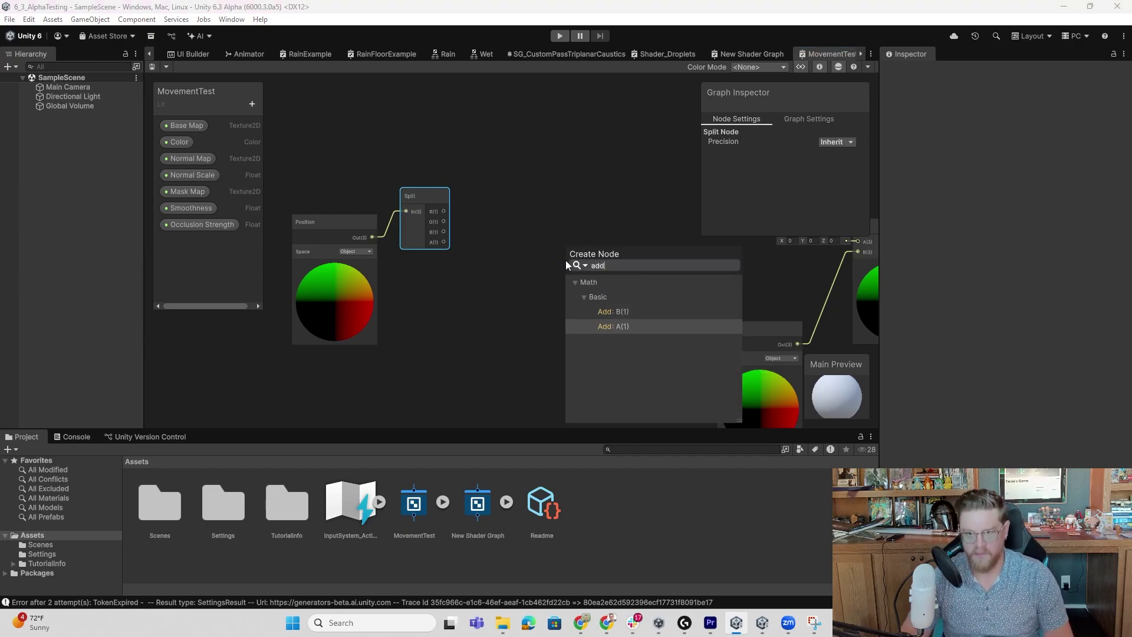
pyautogui.press('Return')
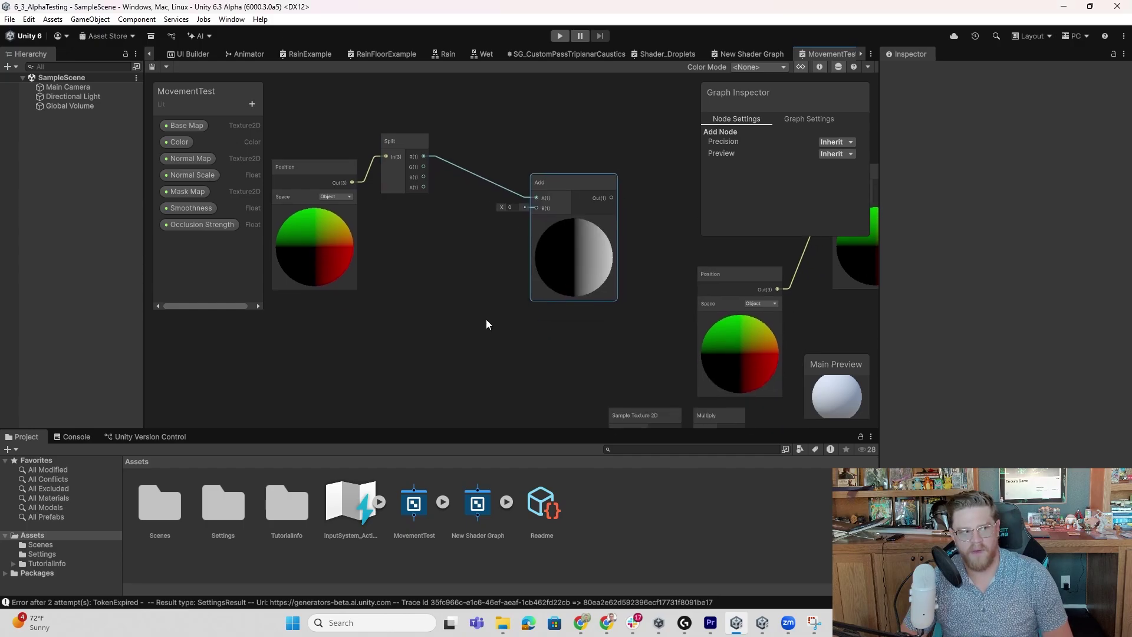
# Create a Time node in the empty area below the Position node that feeds the Split node
pyautogui.rightClick(356, 293)
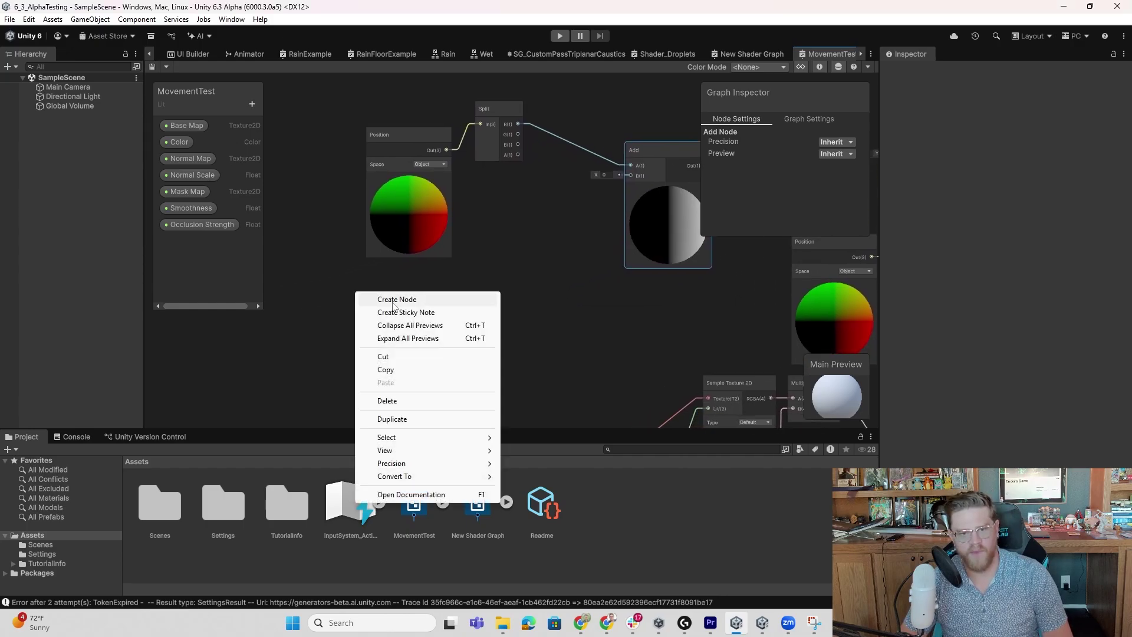
pyautogui.click(393, 301)
pyautogui.write('time')
pyautogui.press('Return')
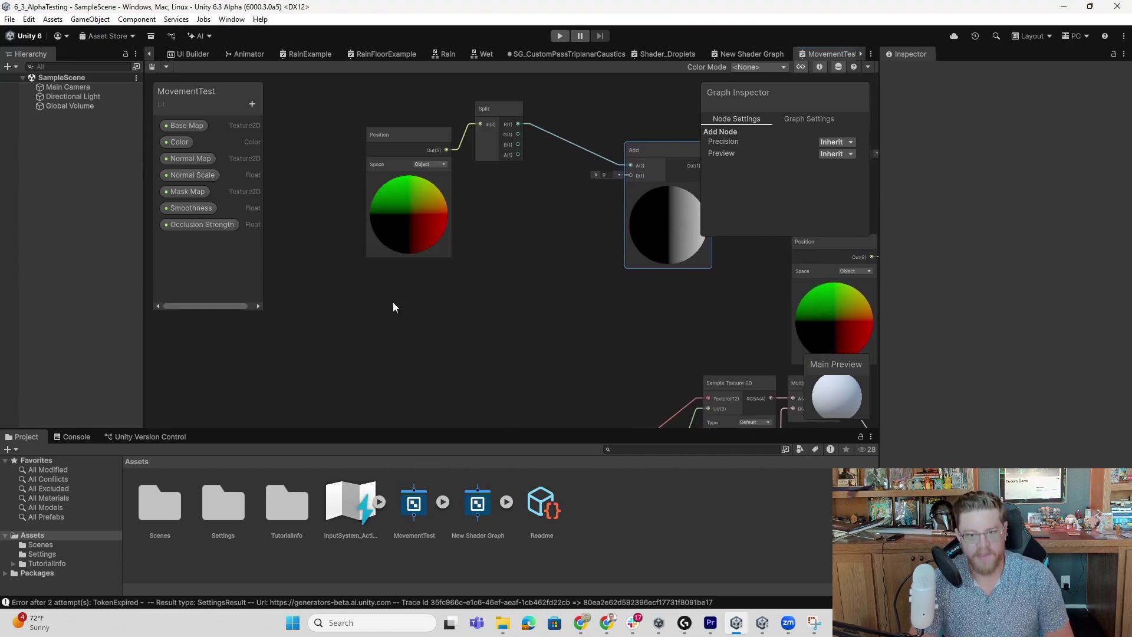
# Create a Multiply node with the Time output connected to its A input and place it to the right of the Time node
pyautogui.moveTo(383, 317); pyautogui.dragTo(493, 335)
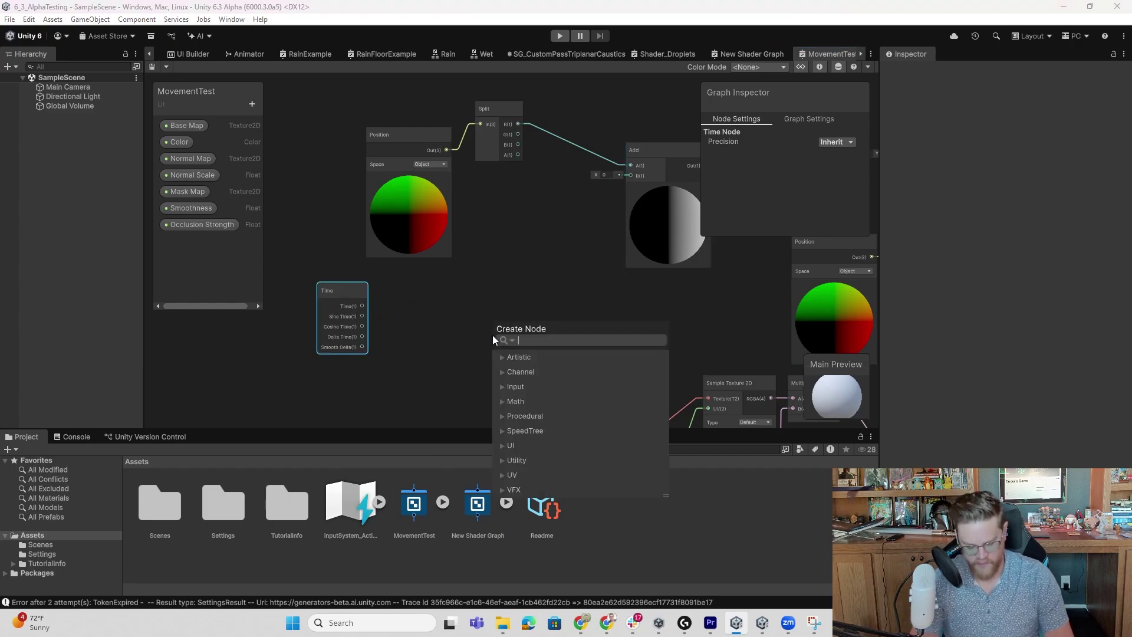
pyautogui.write('multiply')
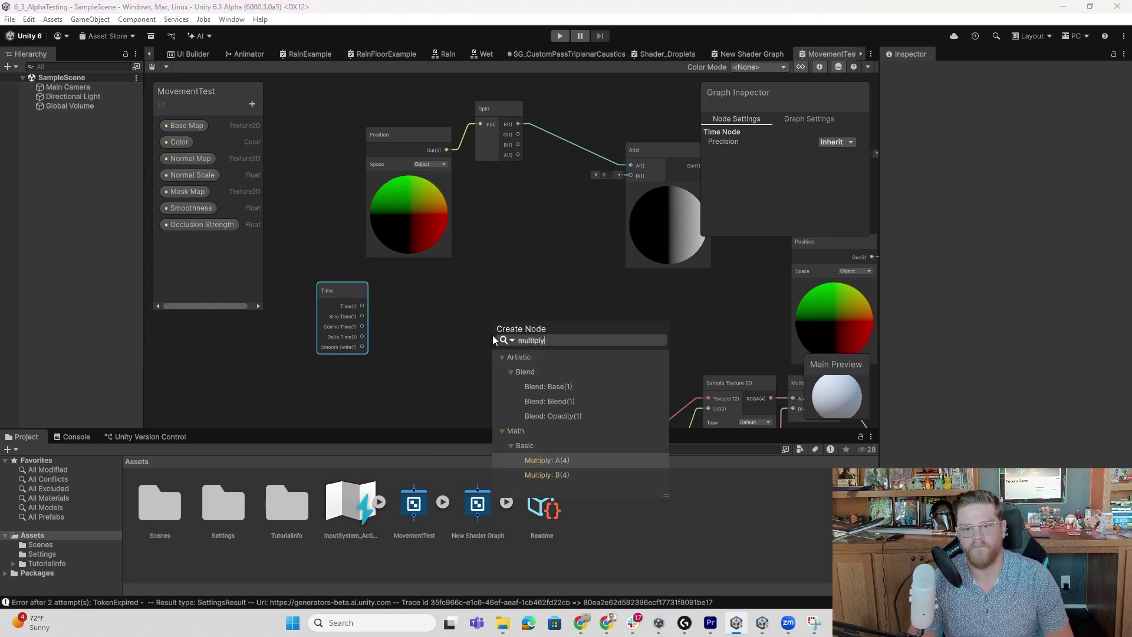
pyautogui.press('Return')
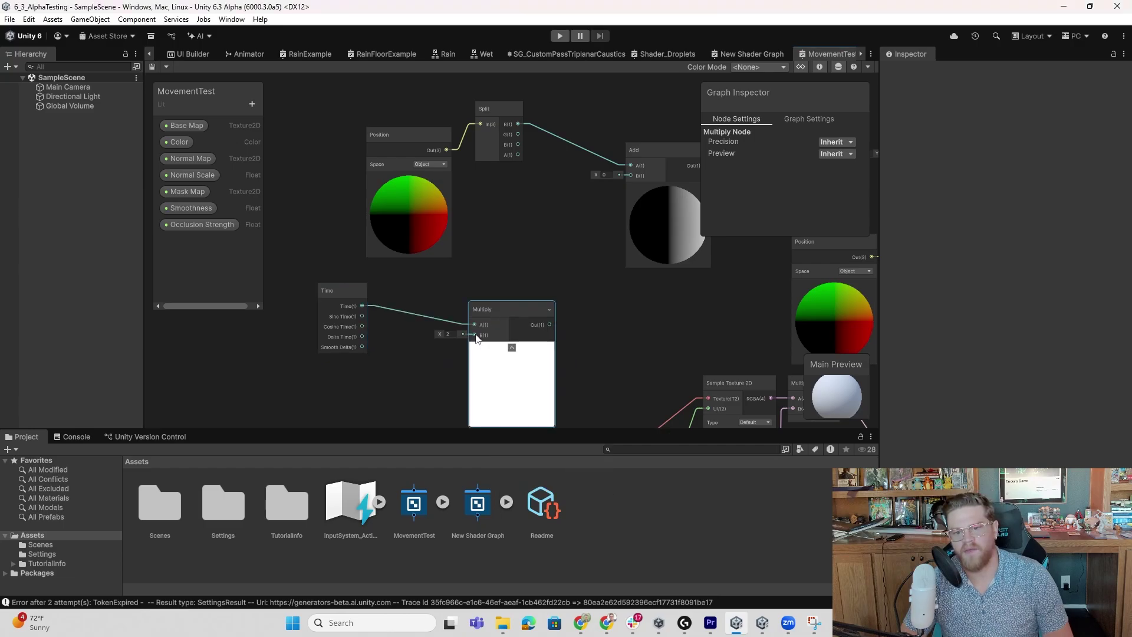
pyautogui.moveTo(533, 312); pyautogui.dragTo(525, 311)
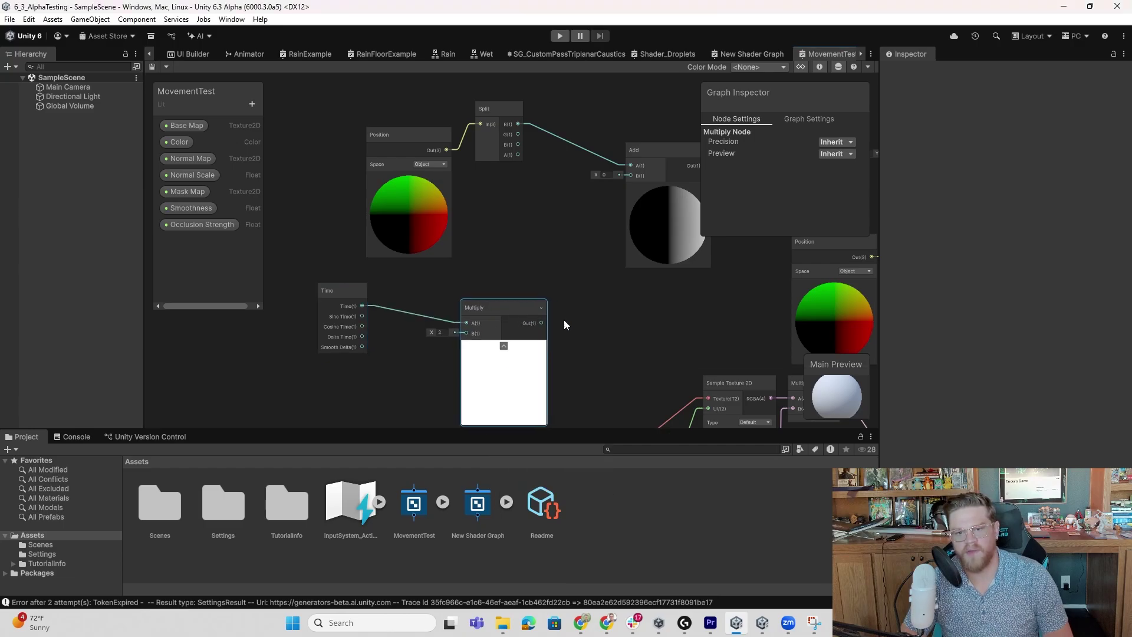
# Add a Float property named Speed of Movement to the MovementTest graph
pyautogui.click(251, 106)
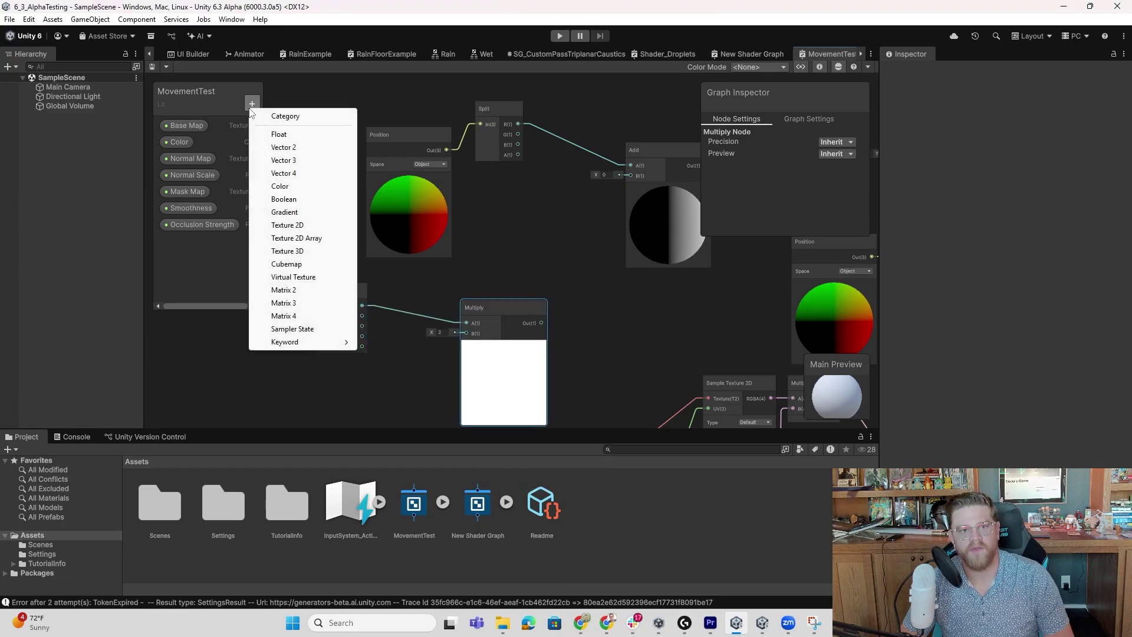
pyautogui.click(280, 135)
pyautogui.write('Spe')
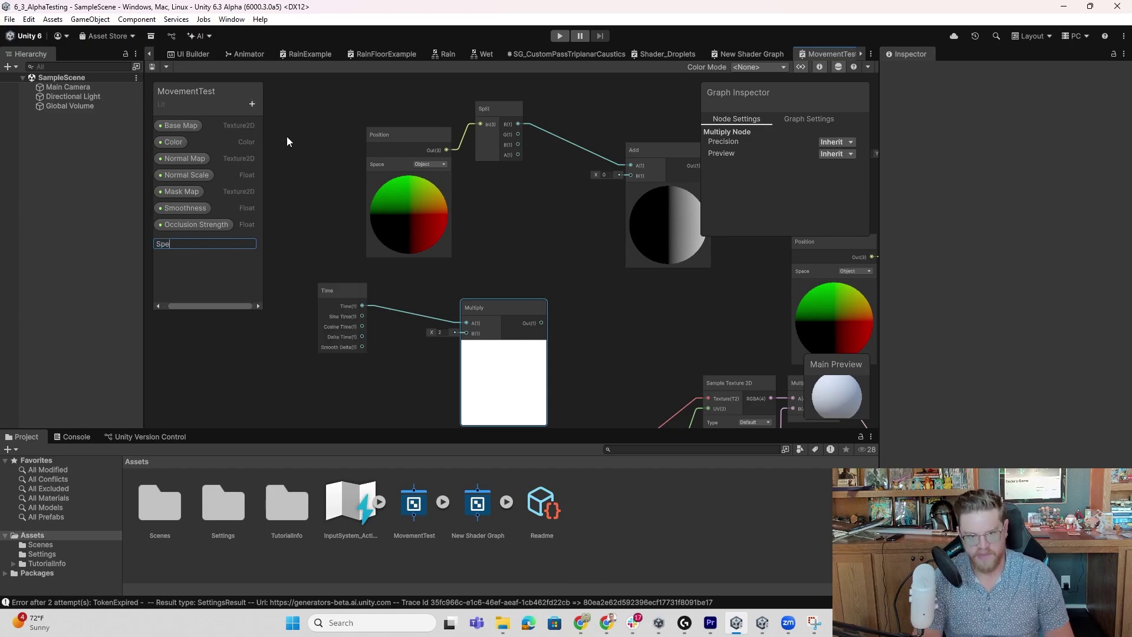
pyautogui.write('ed o')
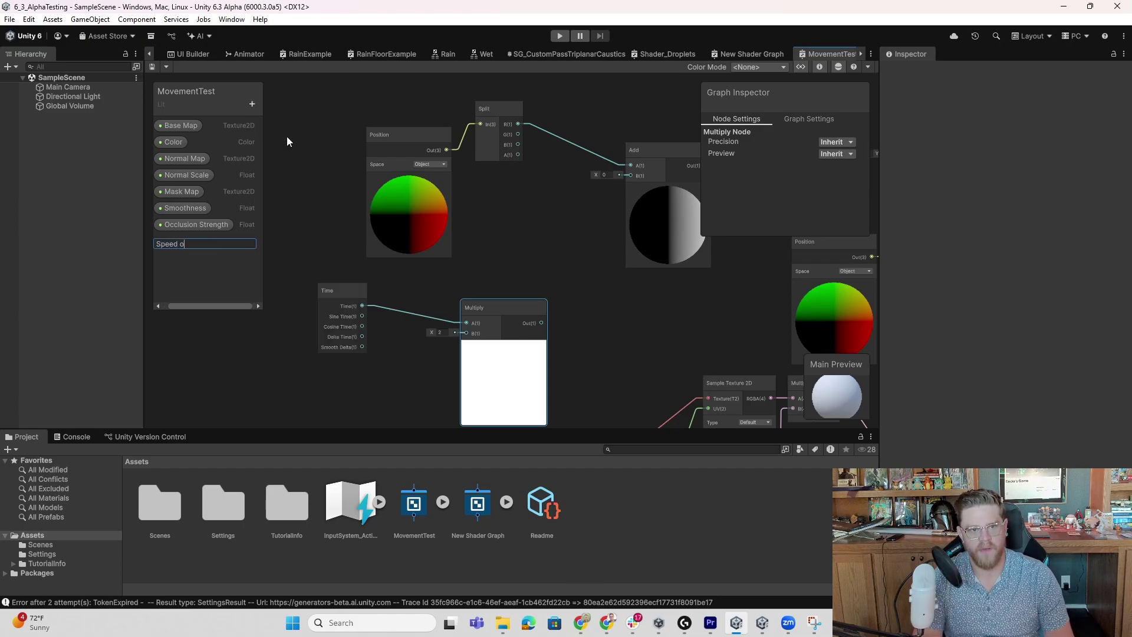
pyautogui.write('f Movement')
pyautogui.press('Return')
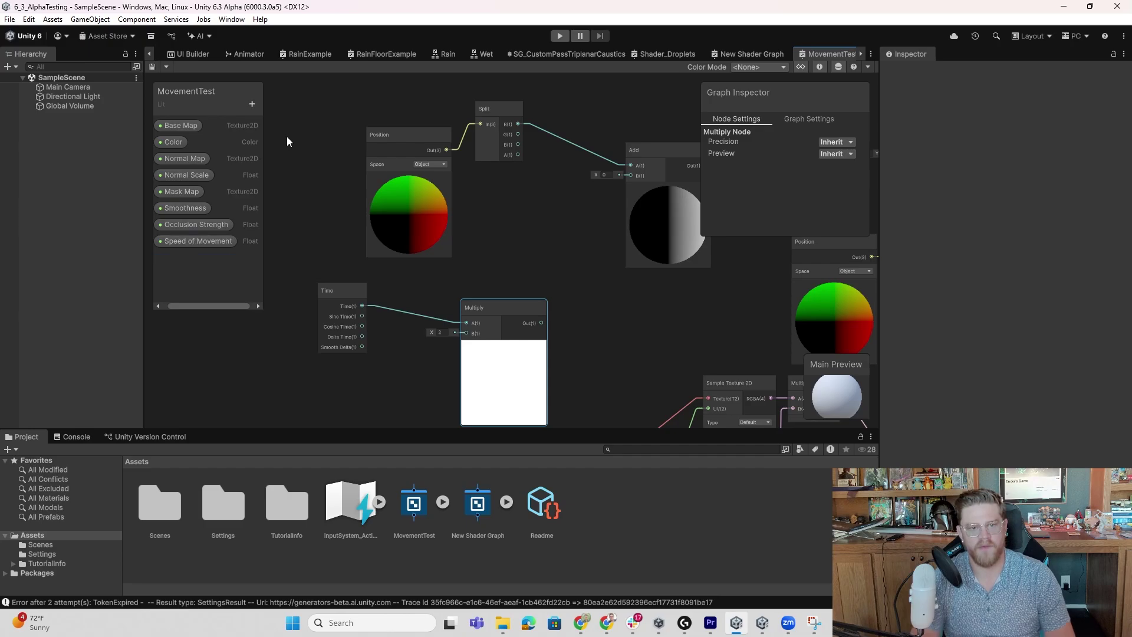
# Place the Speed of Movement property below the Time node and connect it to the Multiply node's B input
pyautogui.click(190, 242)
pyautogui.moveTo(437, 387); pyautogui.dragTo(466, 325)
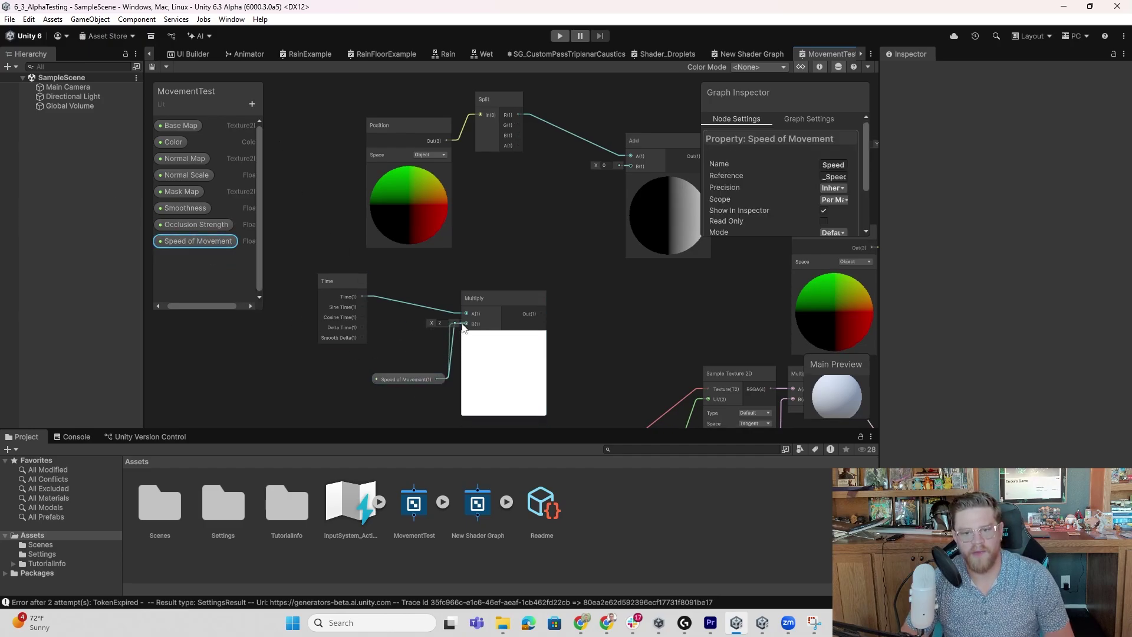
pyautogui.moveTo(407, 378); pyautogui.dragTo(377, 345)
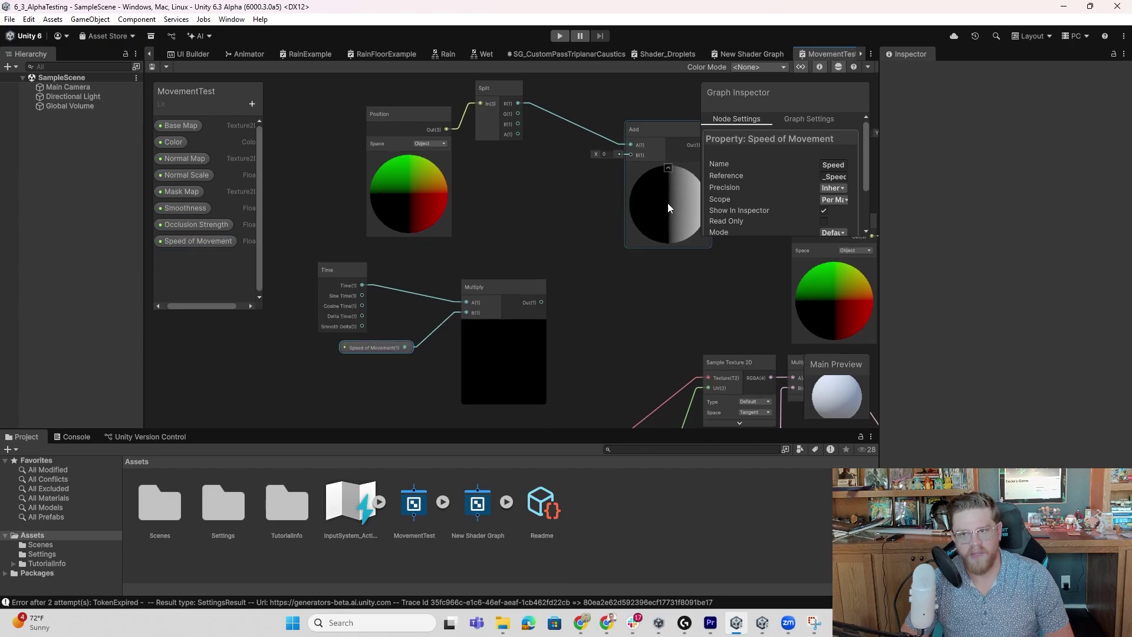
# Set the Speed of Movement property's default value to 5 and shift the Multiply node slightly closer to the Time node
pyautogui.scroll(-3, 802, 186)
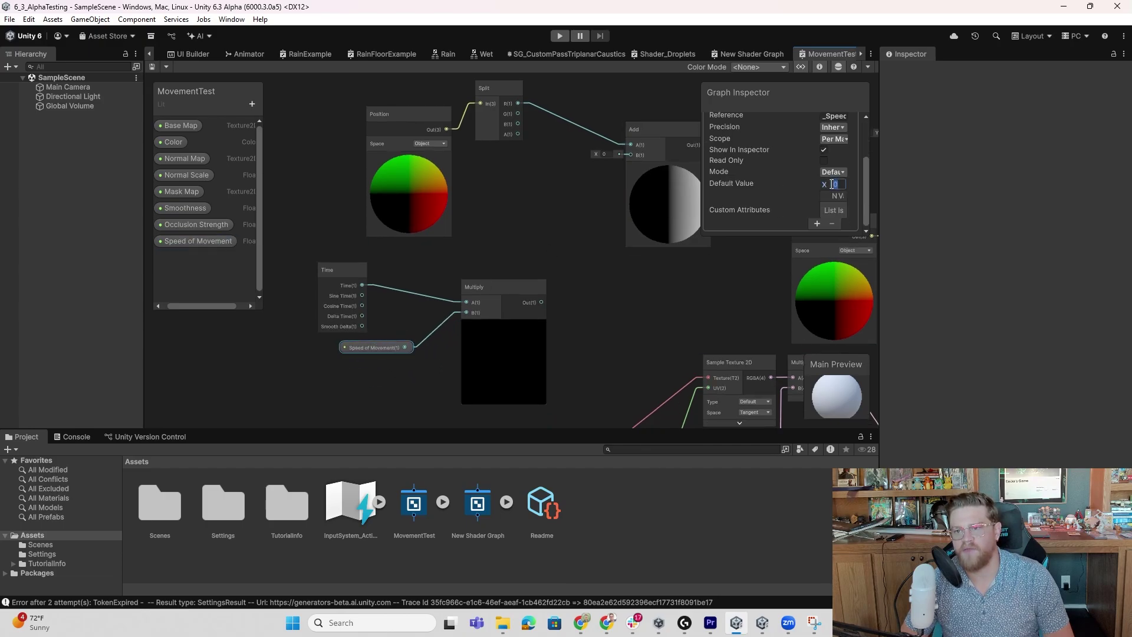
pyautogui.write('5')
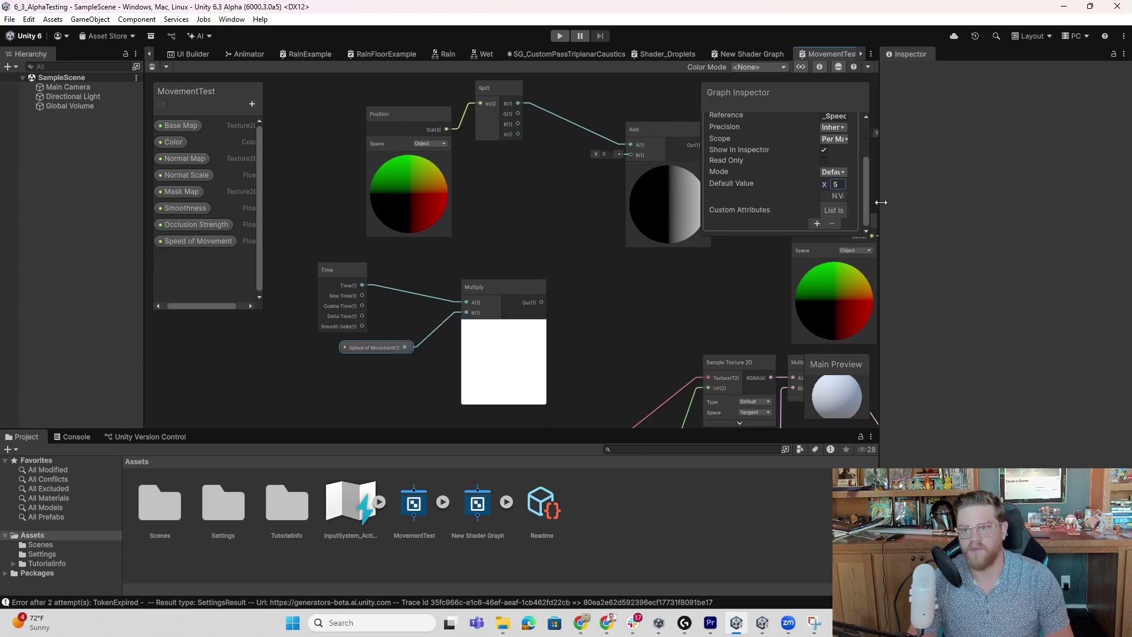
pyautogui.moveTo(508, 288); pyautogui.dragTo(493, 279)
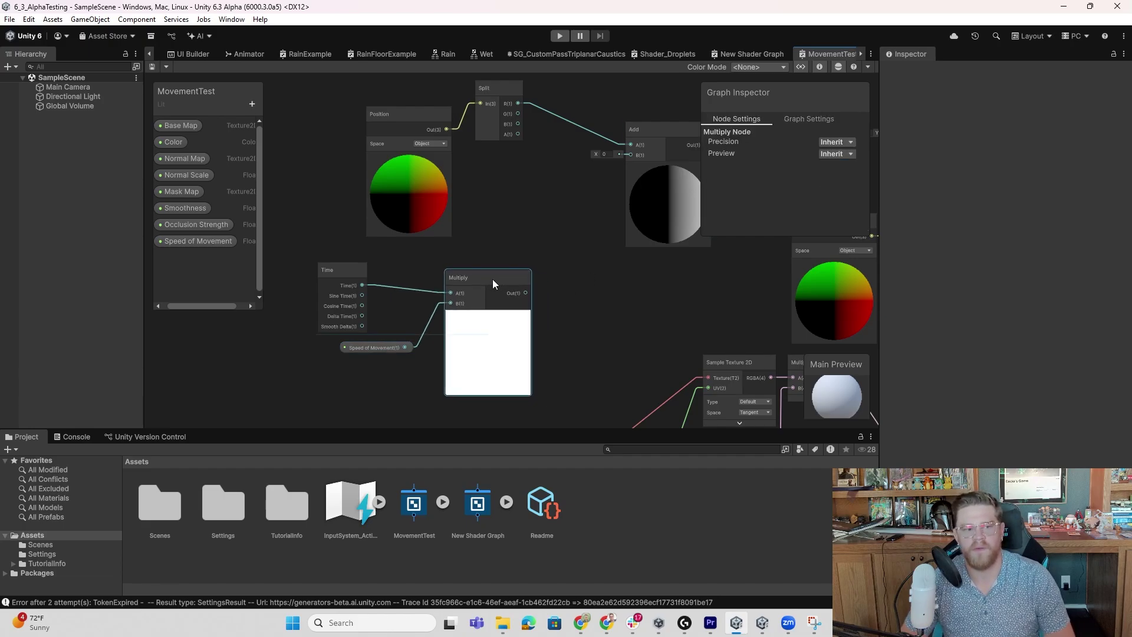
# Connect the Multiply output to the B input of the Split-fed Add node and move that Add node closer to its inputs
pyautogui.click(607, 623)
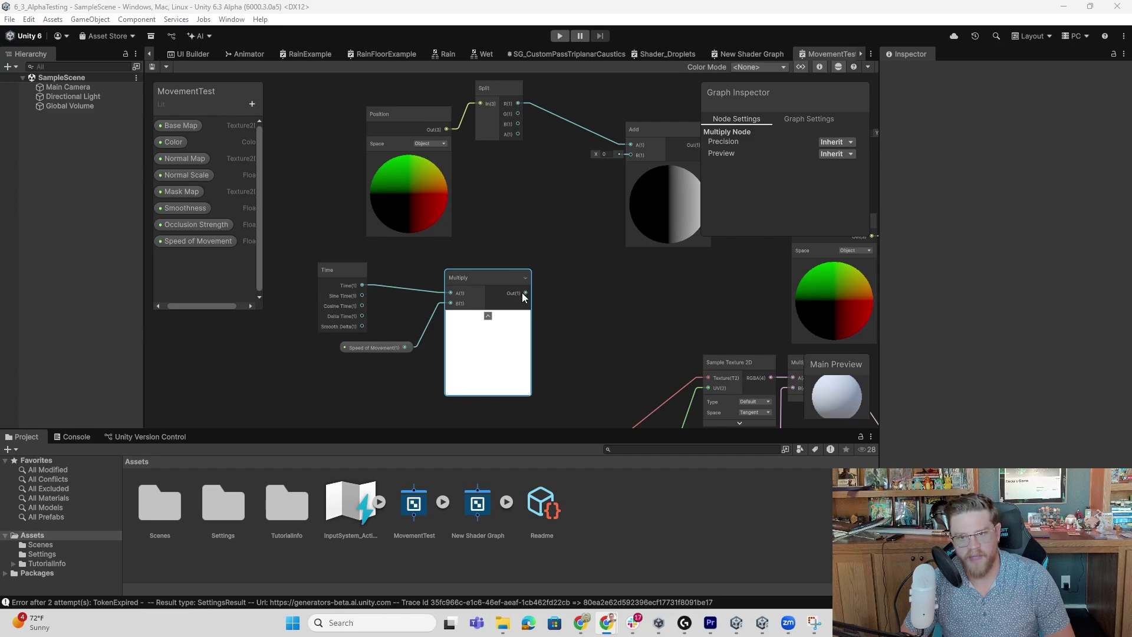
pyautogui.moveTo(525, 293); pyautogui.dragTo(631, 154)
pyautogui.moveTo(653, 327); pyautogui.dragTo(470, 354, button='middle')
pyautogui.moveTo(481, 172); pyautogui.dragTo(394, 224)
# Move the Time node down and to the left, clear of the Speed of Movement property
pyautogui.moveTo(237, 298); pyautogui.dragTo(356, 288, button='middle')
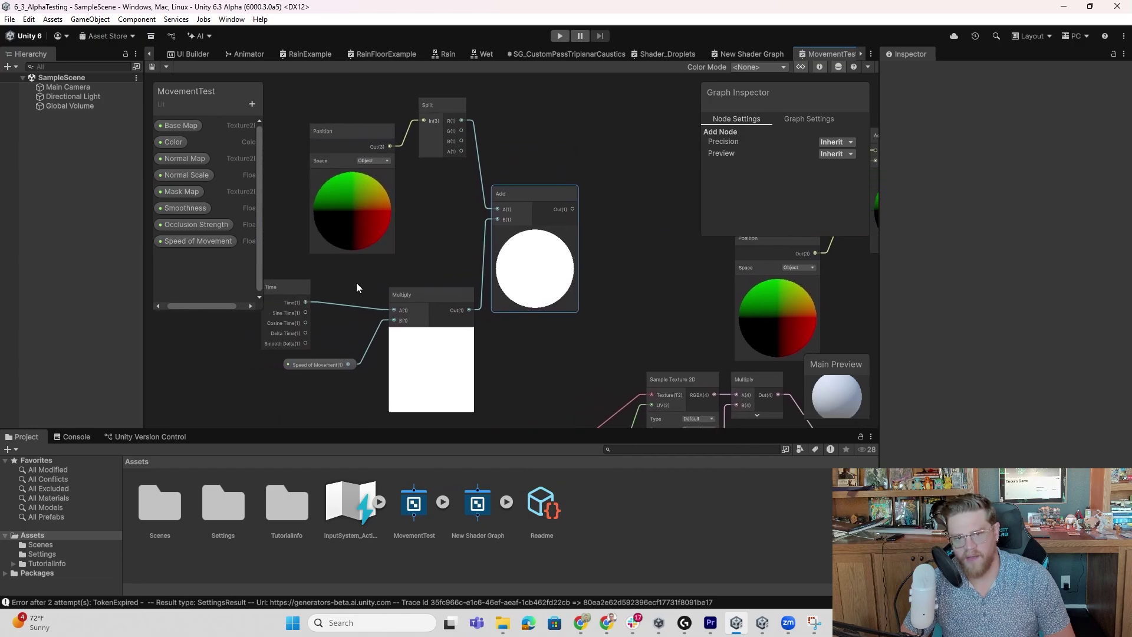
pyautogui.moveTo(283, 289); pyautogui.dragTo(247, 312)
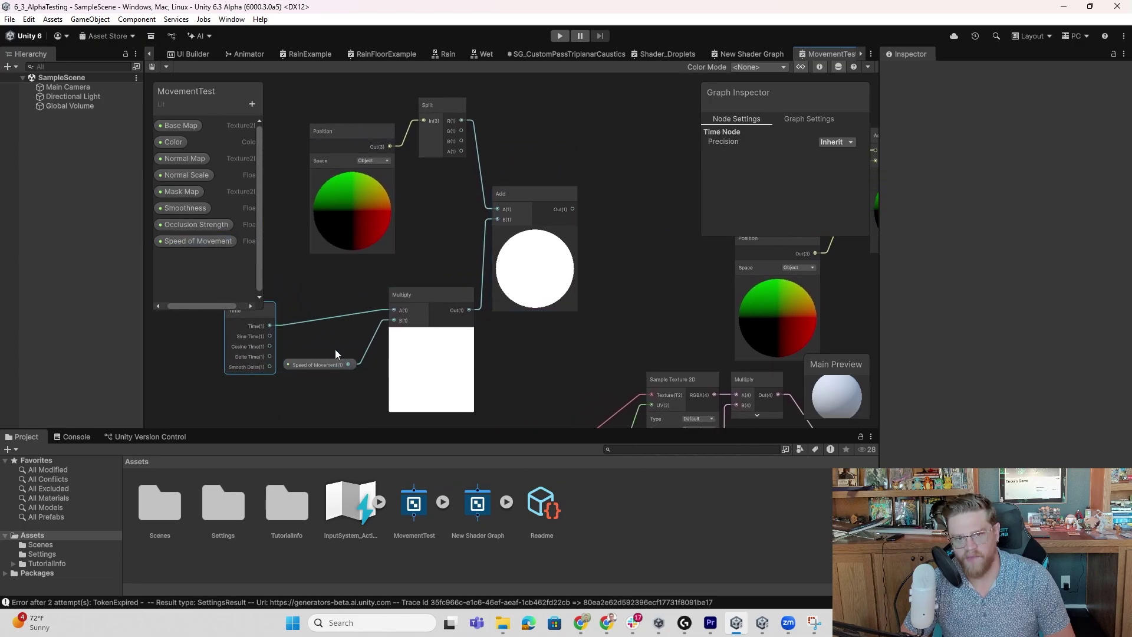
pyautogui.moveTo(413, 272); pyautogui.dragTo(371, 260, button='middle')
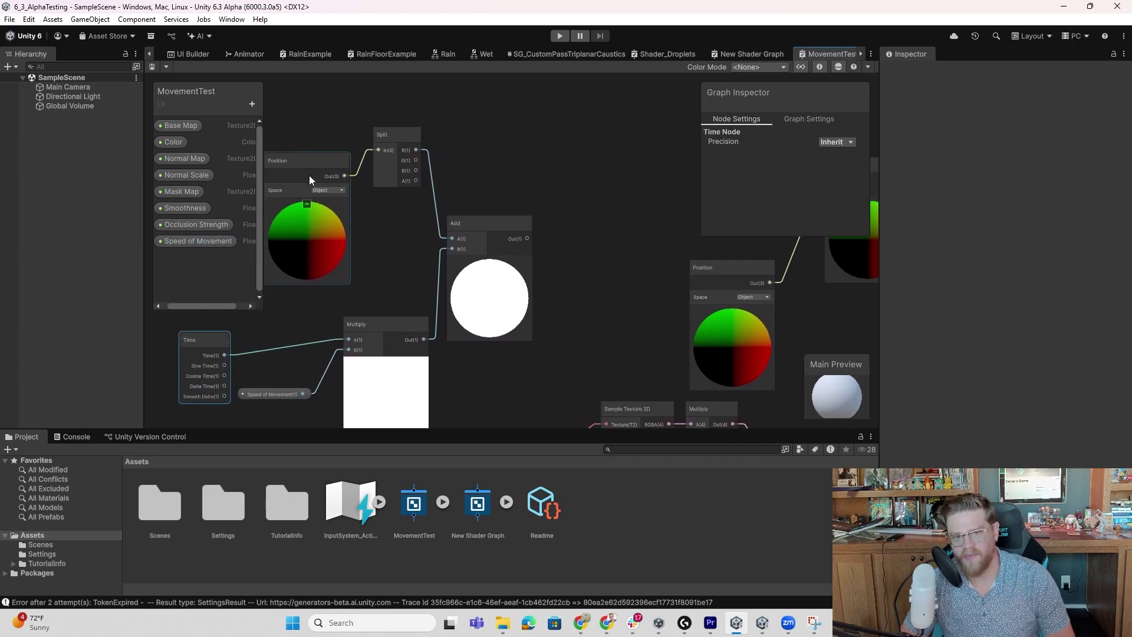
pyautogui.click(370, 151)
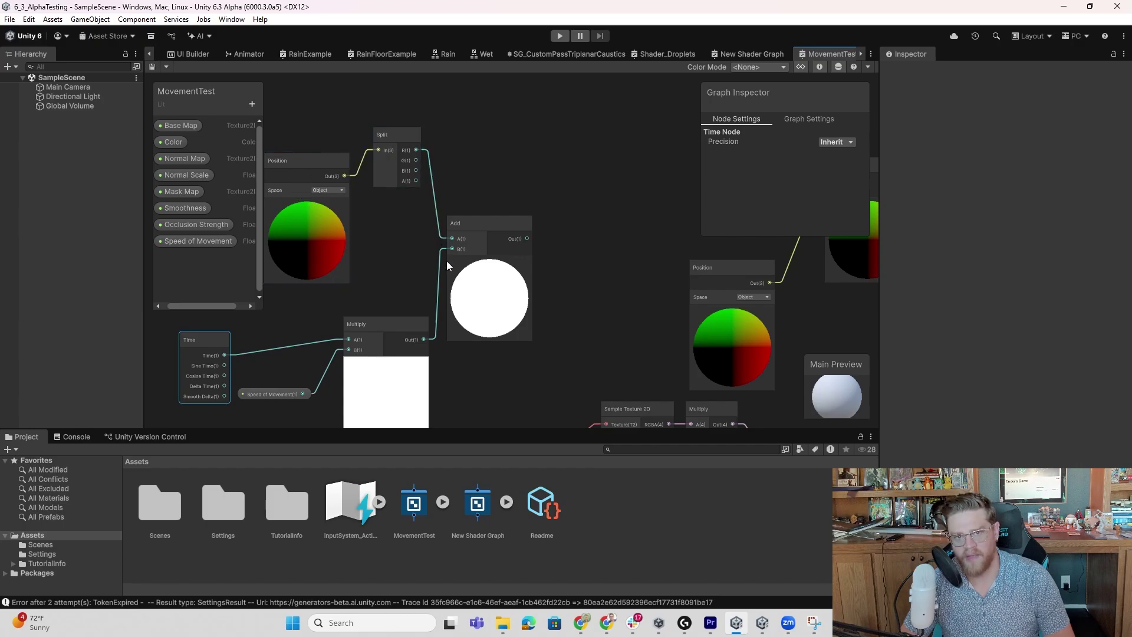
# Create a Sine node fed by the Add node's output and place it above and to the right of the Add node
pyautogui.moveTo(524, 223); pyautogui.dragTo(428, 224, button='middle')
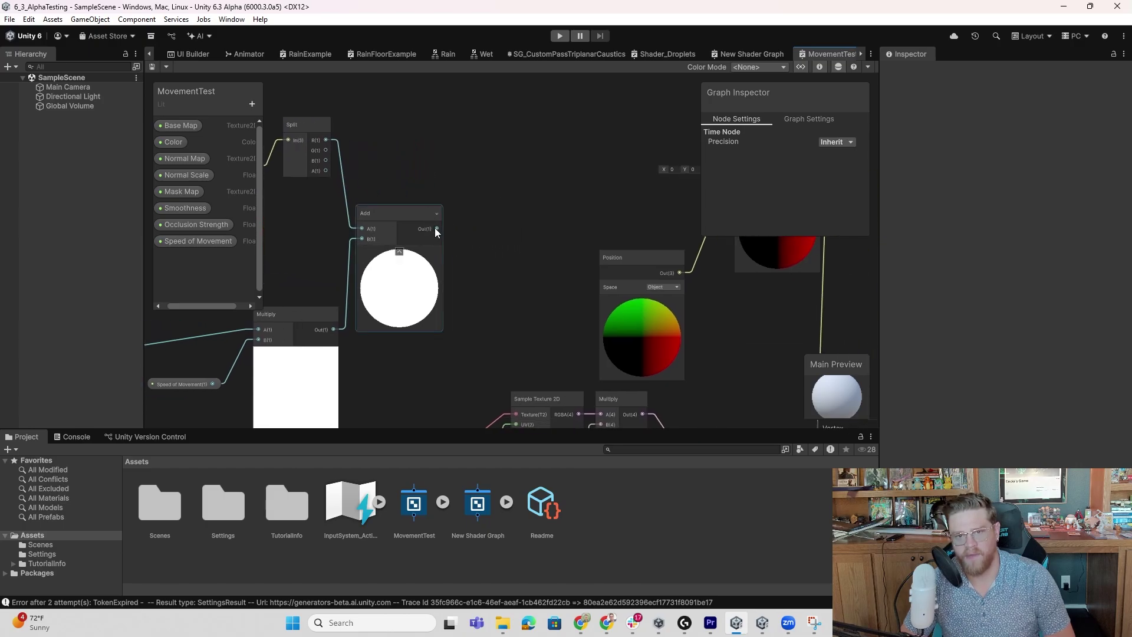
pyautogui.moveTo(436, 228); pyautogui.dragTo(482, 215)
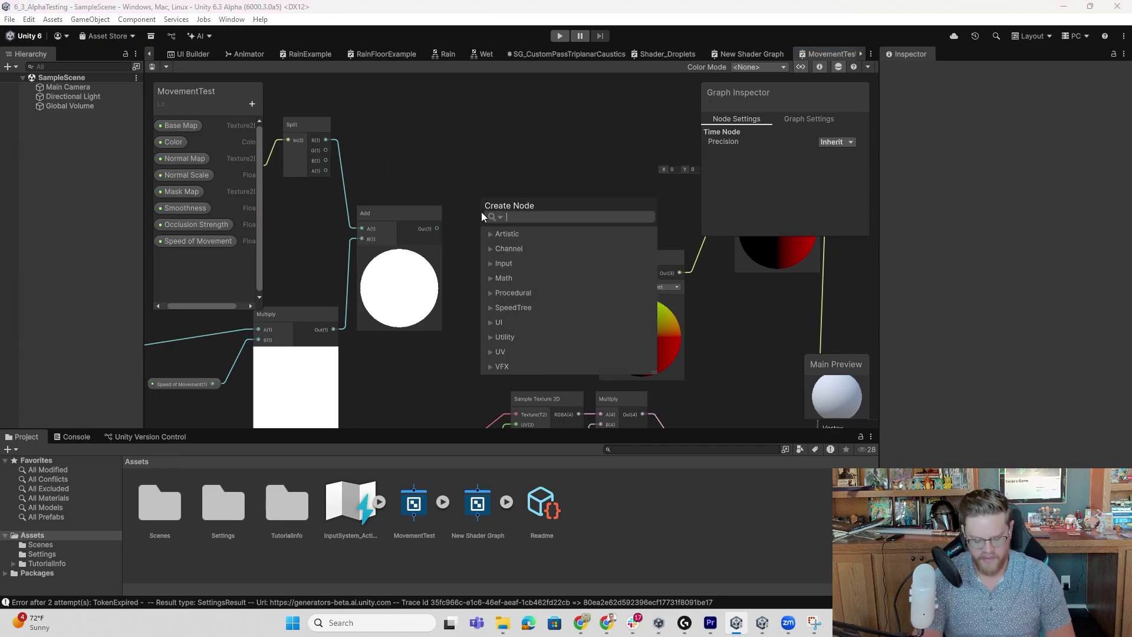
pyautogui.write('sine')
pyautogui.press('Return')
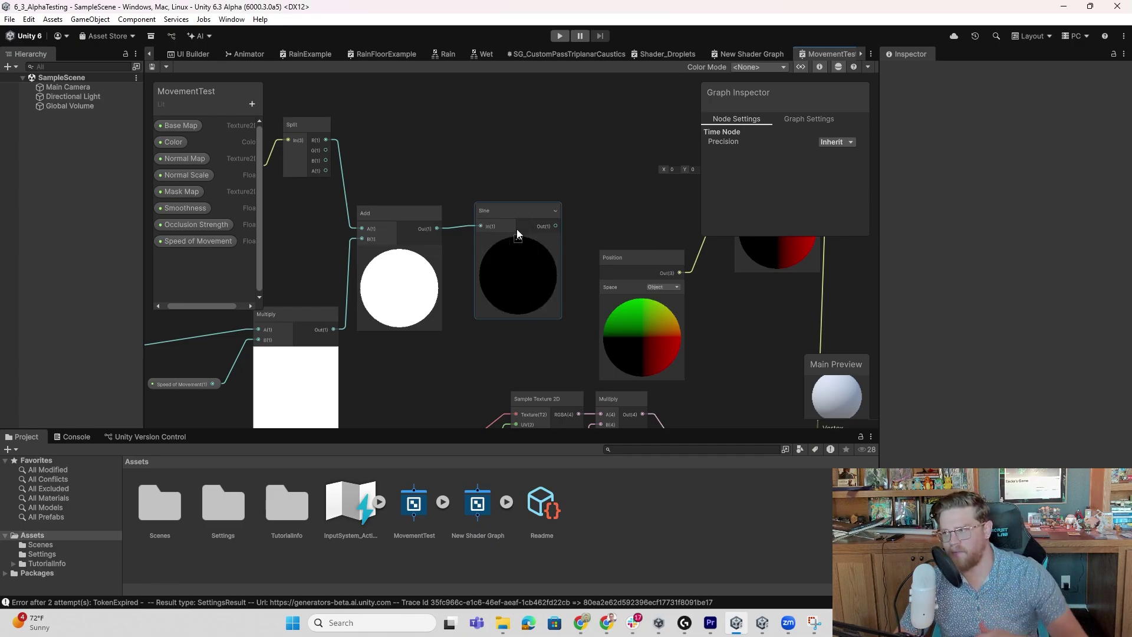
pyautogui.moveTo(512, 214); pyautogui.dragTo(497, 180)
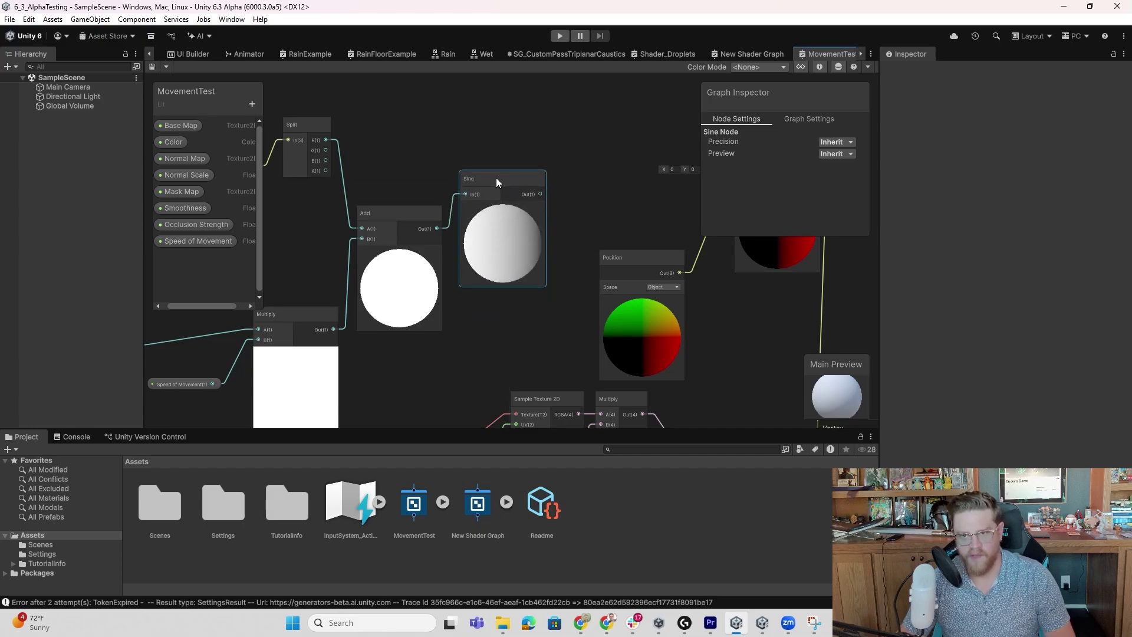
# Move the Sine node further up and create a Multiply node fed by the Sine output through its A input
pyautogui.moveTo(614, 218); pyautogui.dragTo(531, 220, button='middle')
pyautogui.hotkey('alt', 'Tab')
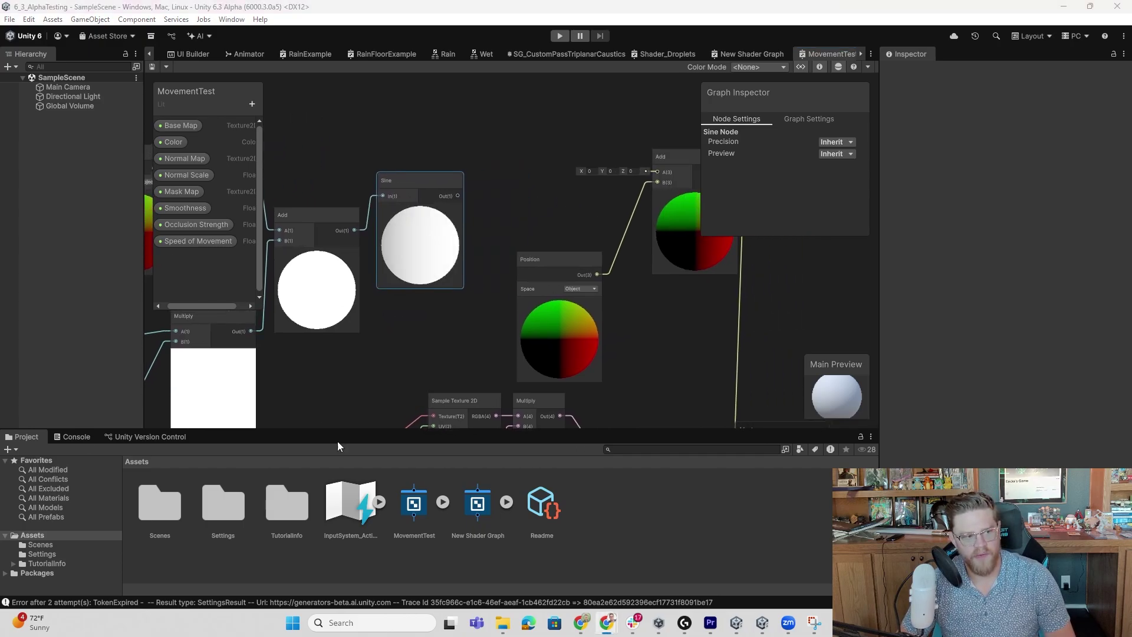
pyautogui.moveTo(430, 179); pyautogui.dragTo(520, 185)
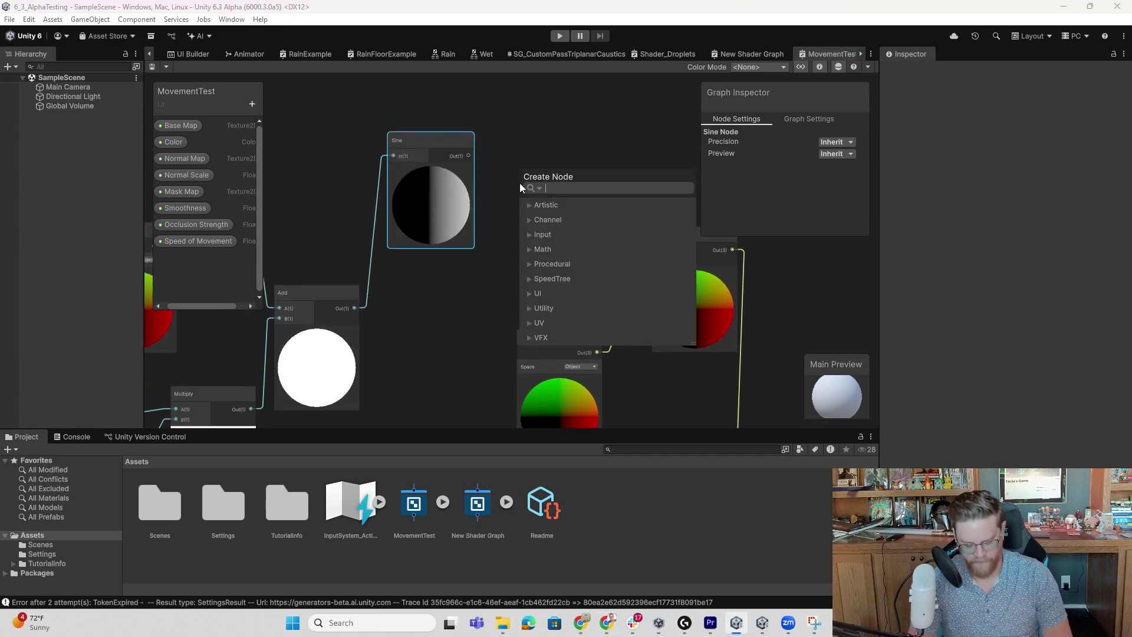
pyautogui.write('multiply')
pyautogui.press('Return')
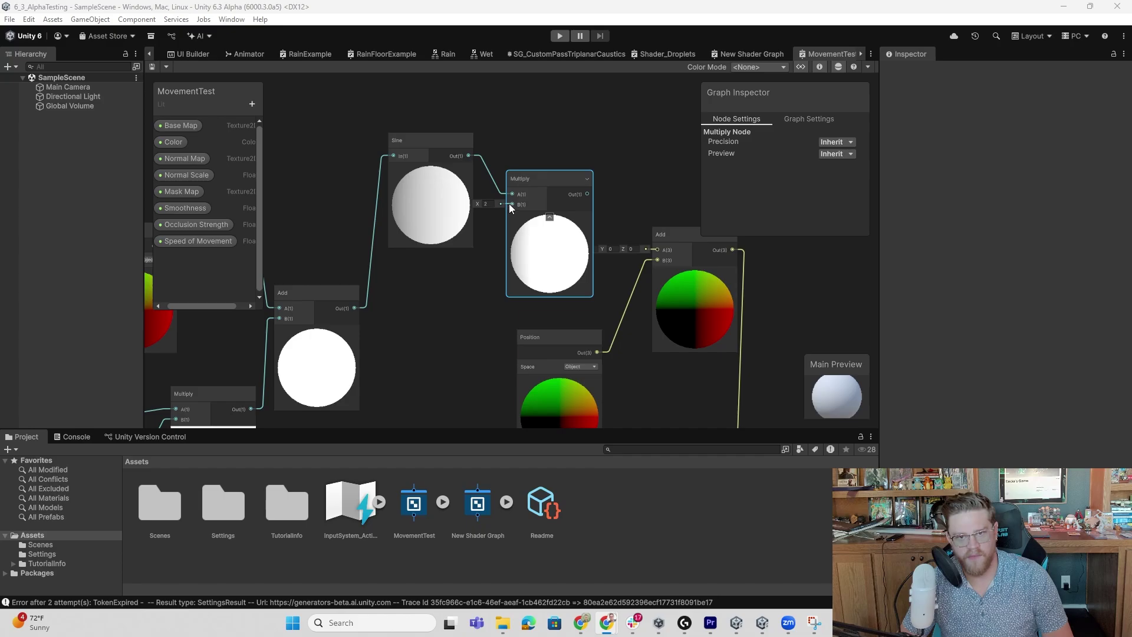
pyautogui.moveTo(509, 203)
pyautogui.mouseDown()
pyautogui.moveTo(470, 286)
pyautogui.moveTo(512, 203)
pyautogui.mouseUp()
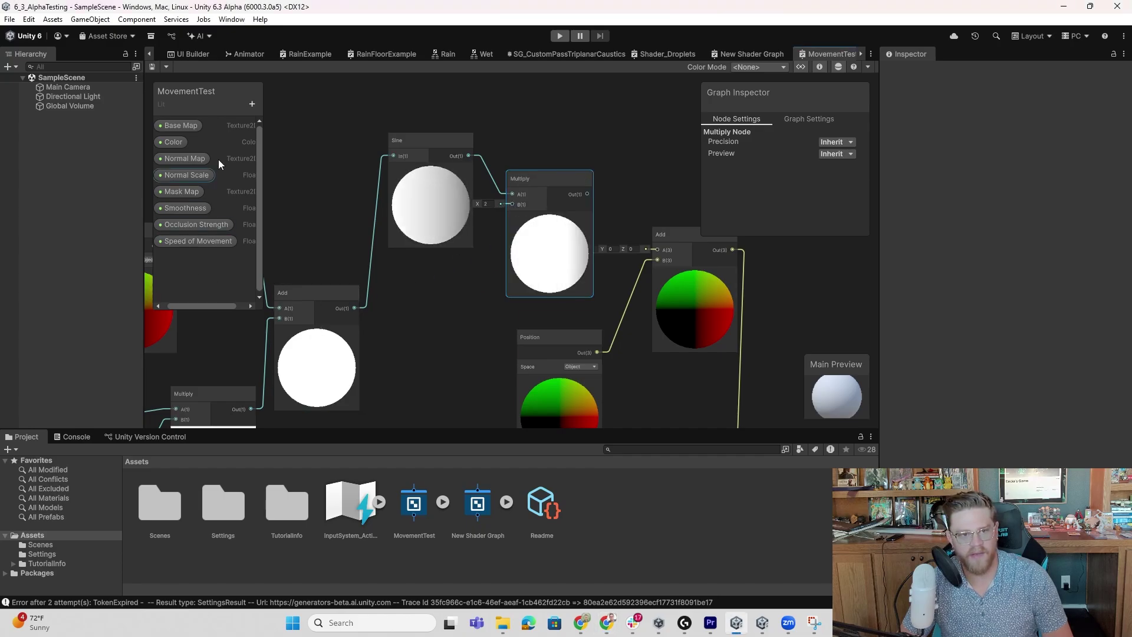
# Add a Float property named Strength of Movement and connect it to the B input of the Sine-fed Multiply node
pyautogui.click(252, 104)
pyautogui.click(295, 126)
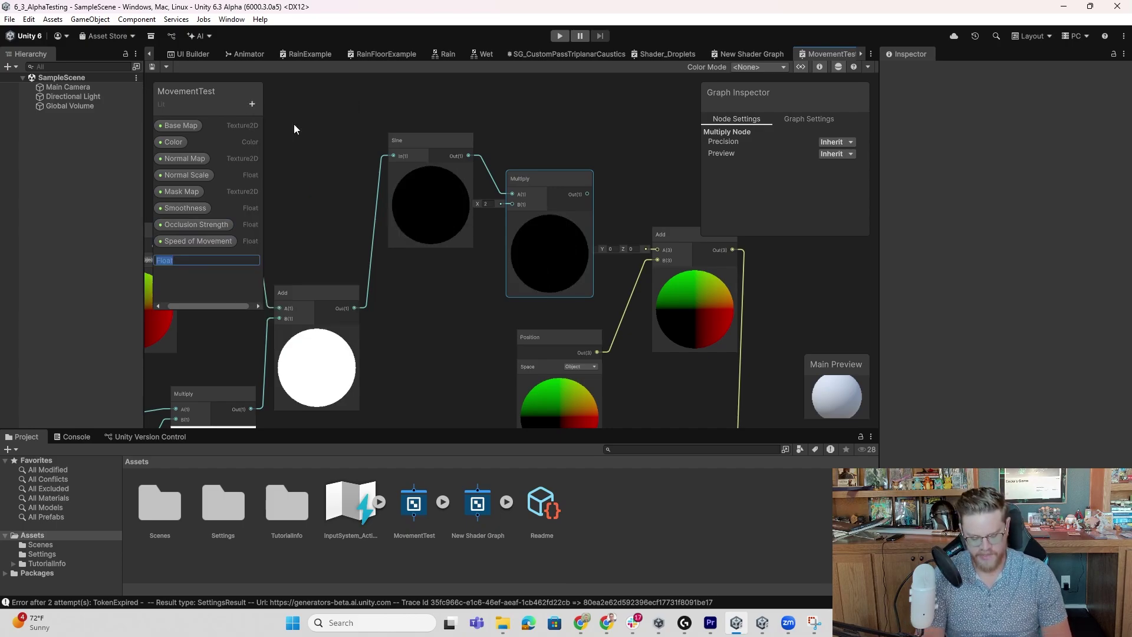
pyautogui.write('Strength of Movement')
pyautogui.press('Return')
pyautogui.moveTo(201, 257); pyautogui.dragTo(430, 303)
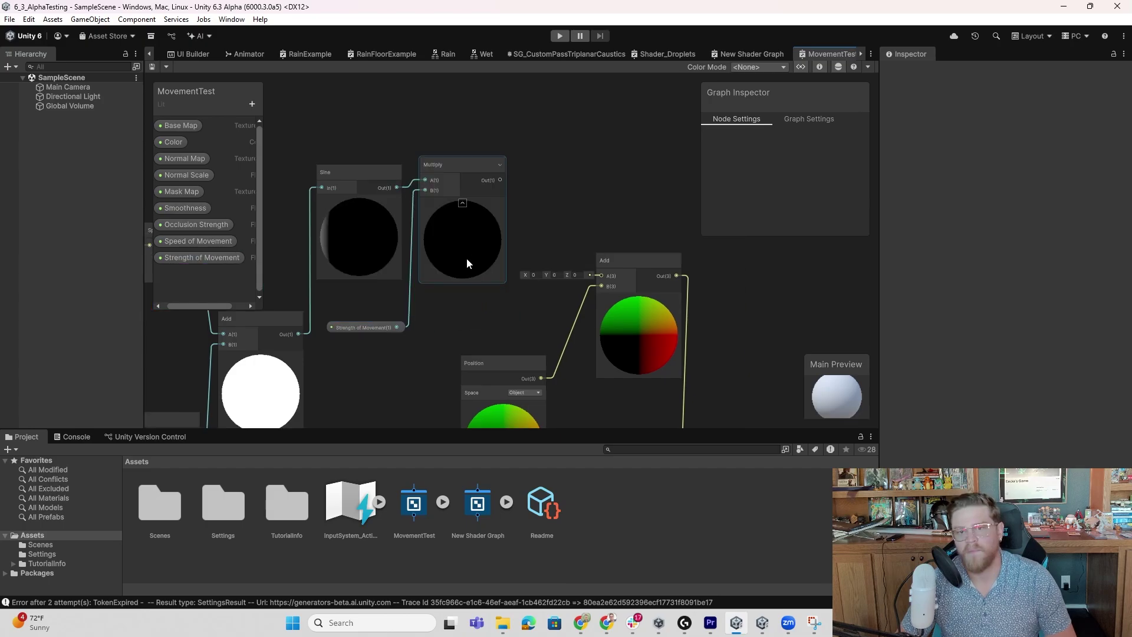
# Feed the Multiply output into the Y input of a new Vector 3 node and connect that node to the position Add node's A input
pyautogui.moveTo(501, 181); pyautogui.dragTo(543, 179)
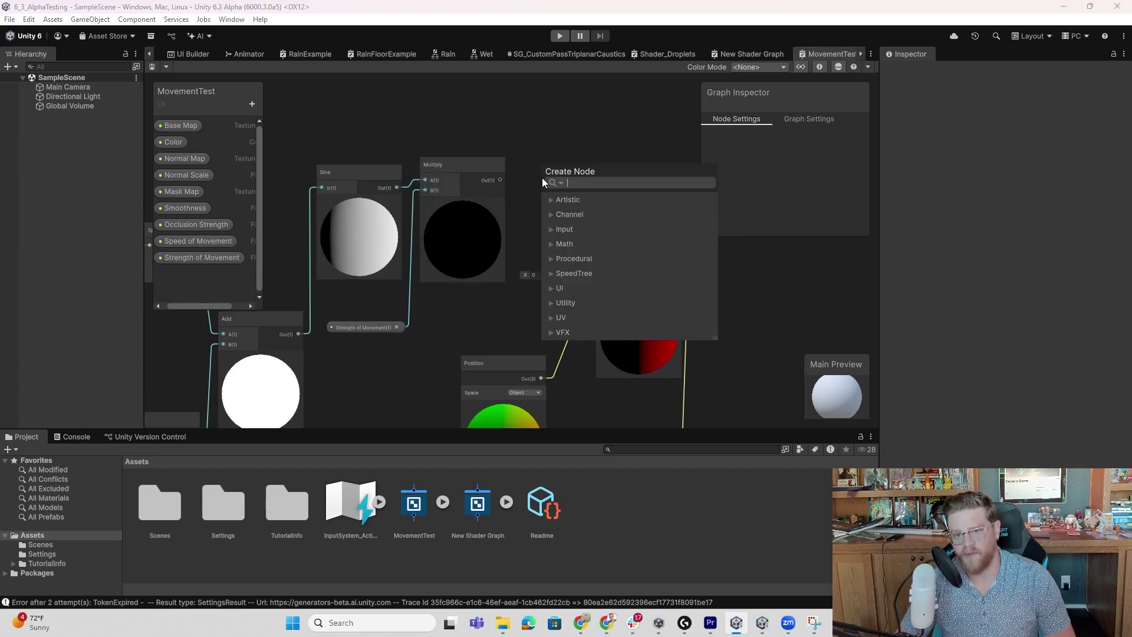
pyautogui.write('vector')
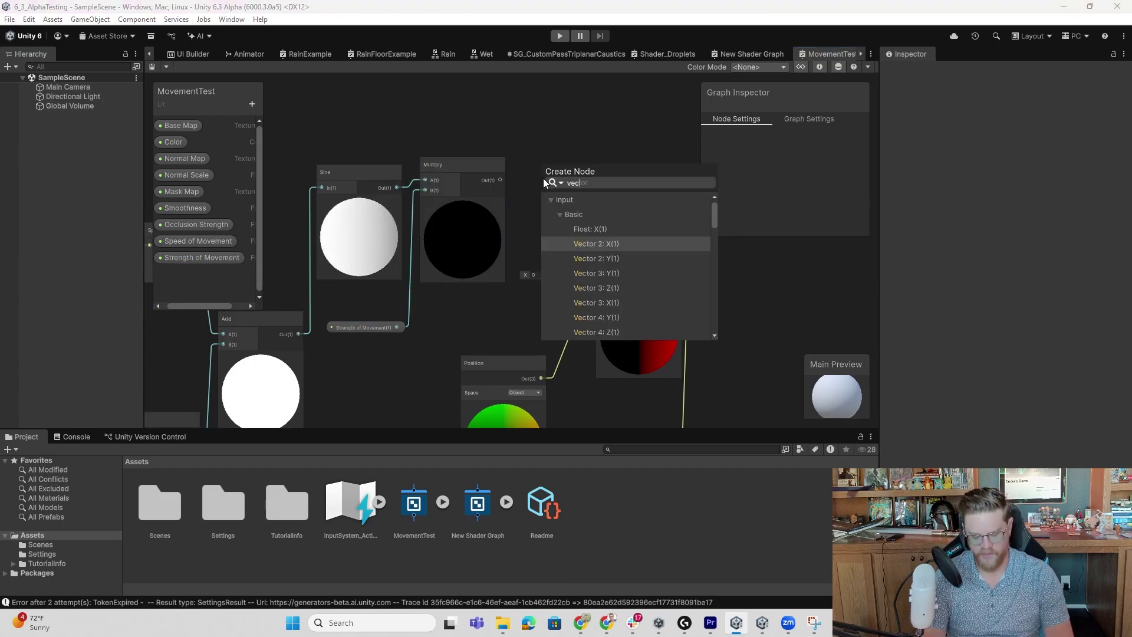
pyautogui.press('Down')
pyautogui.press('Down')
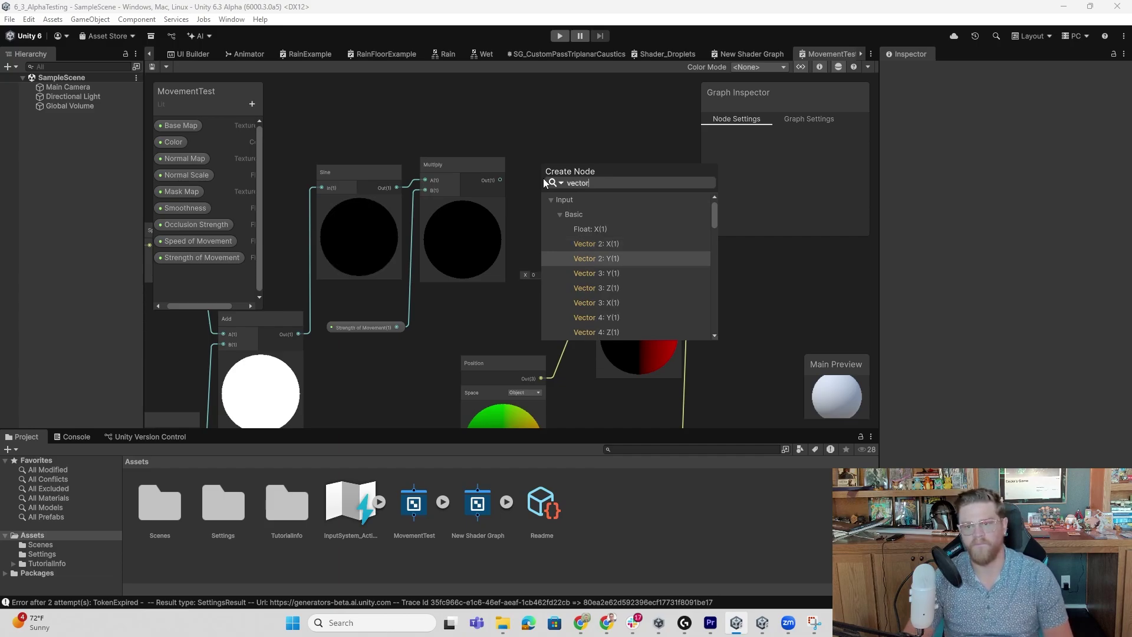
pyautogui.press('Return')
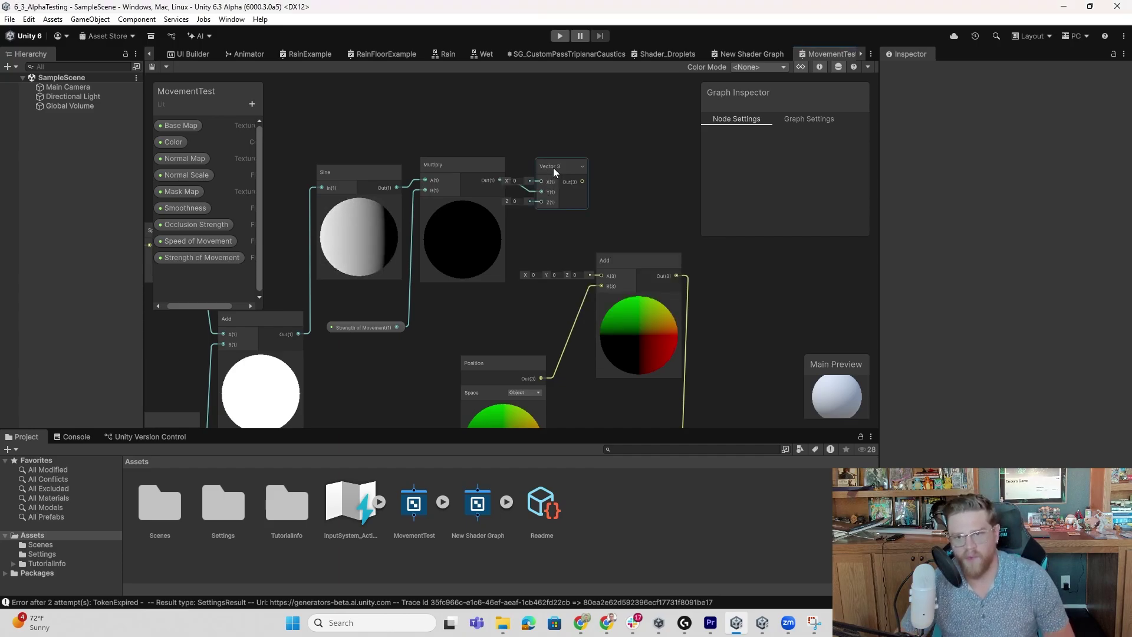
pyautogui.moveTo(553, 168); pyautogui.dragTo(663, 262)
pyautogui.moveTo(663, 262); pyautogui.dragTo(721, 184, button='middle')
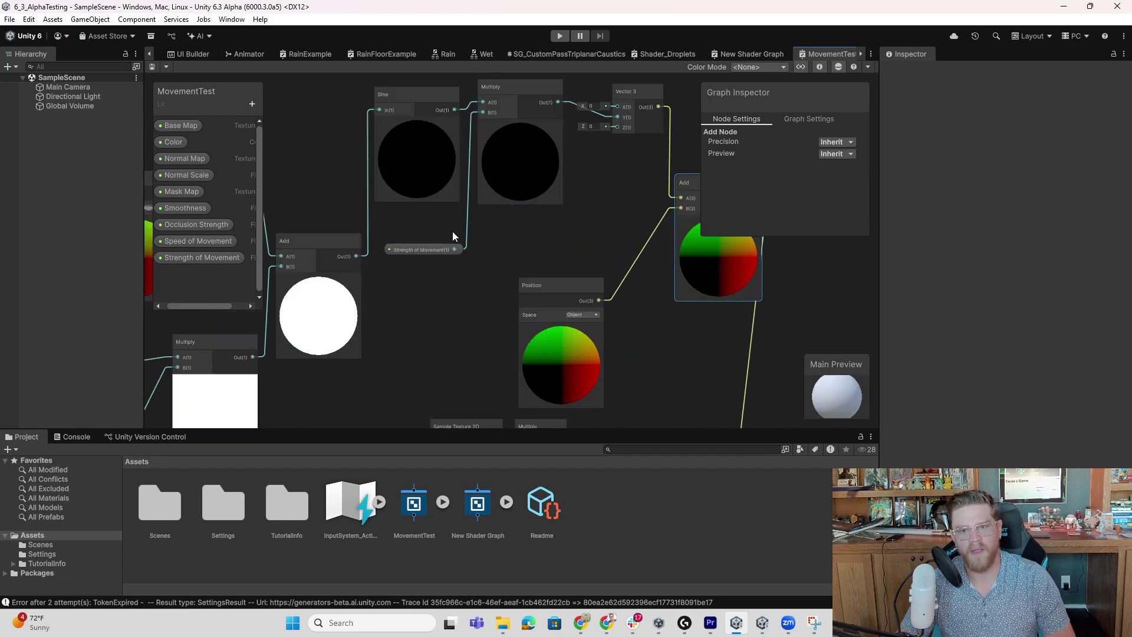
# Set the Strength of Movement property's default value to 1
pyautogui.click(424, 248)
pyautogui.scroll(-3, 766, 186)
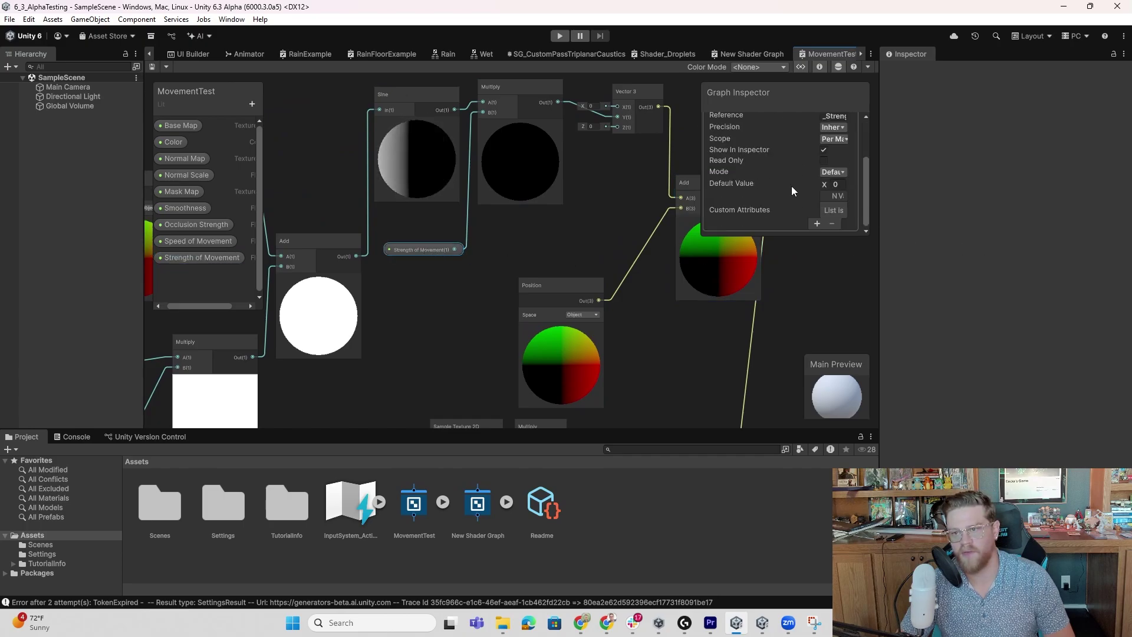
pyautogui.write('1')
pyautogui.press('Return')
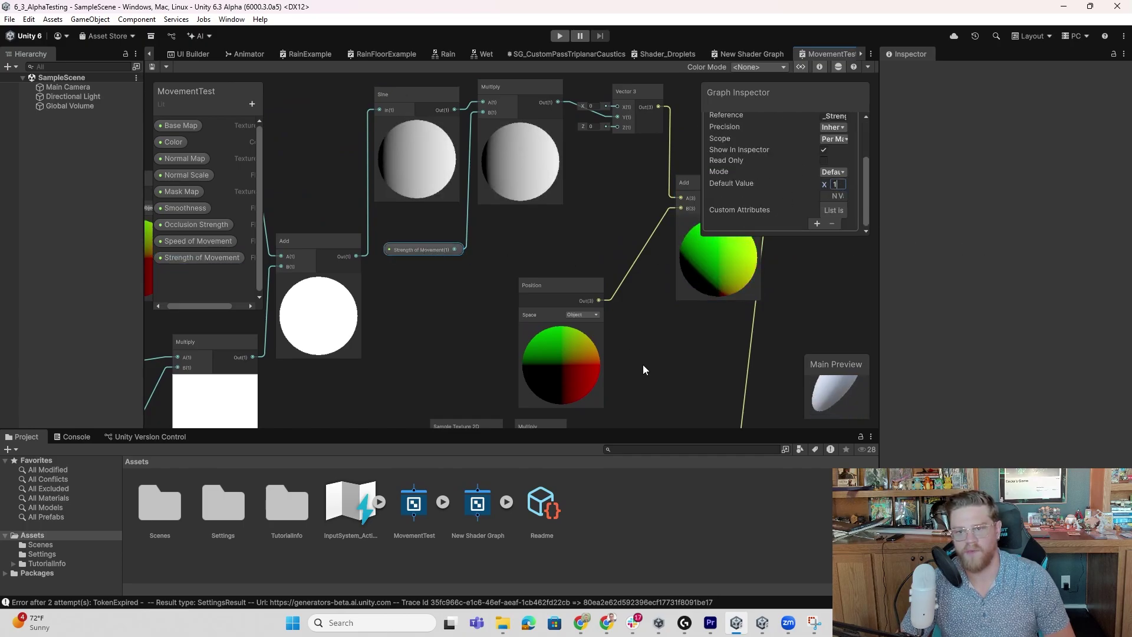
# Examine the animated previews along the movement node chain, from the Sine node to the final position Add node
pyautogui.moveTo(643, 364); pyautogui.dragTo(553, 366, button='middle')
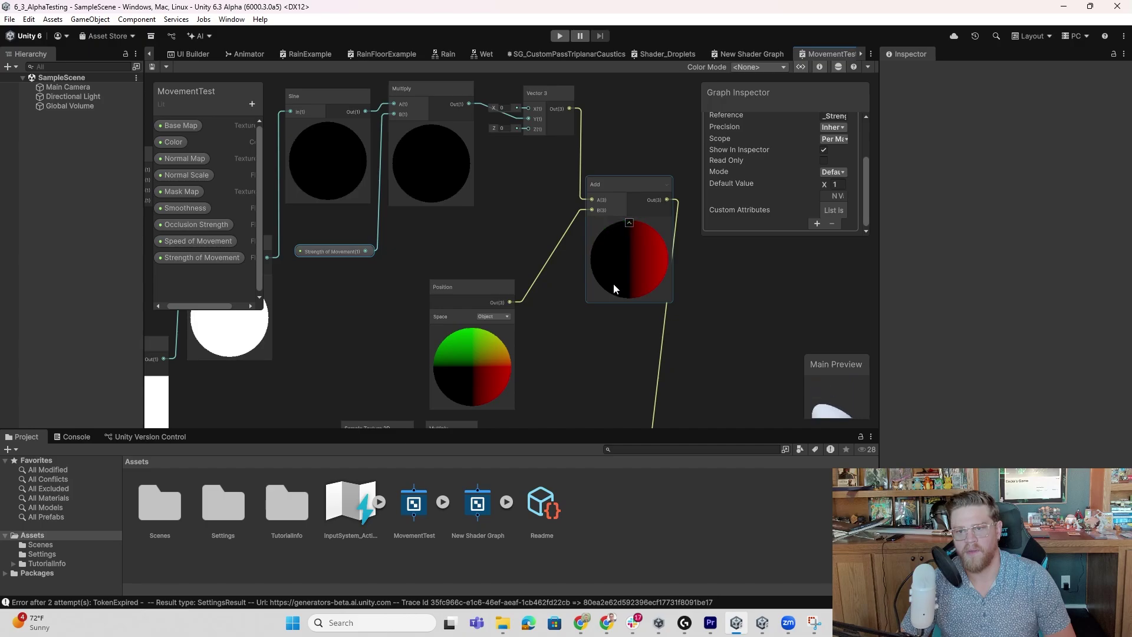
pyautogui.moveTo(561, 317); pyautogui.dragTo(620, 324, button='middle')
pyautogui.scroll(-5, 608, 321)
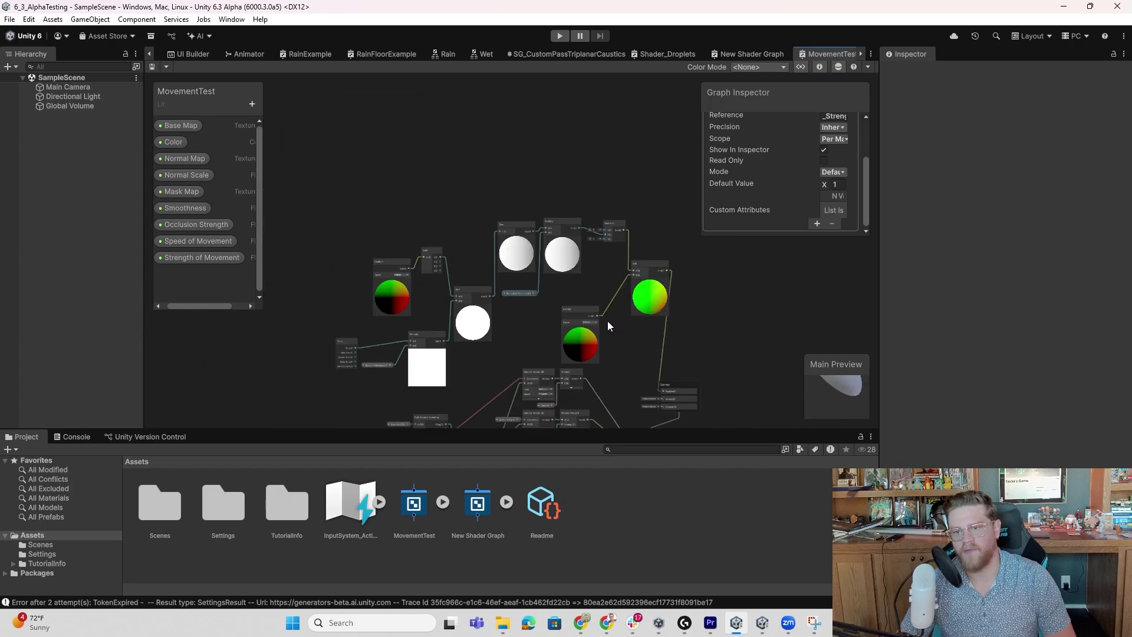
pyautogui.moveTo(491, 339); pyautogui.dragTo(460, 282, button='middle')
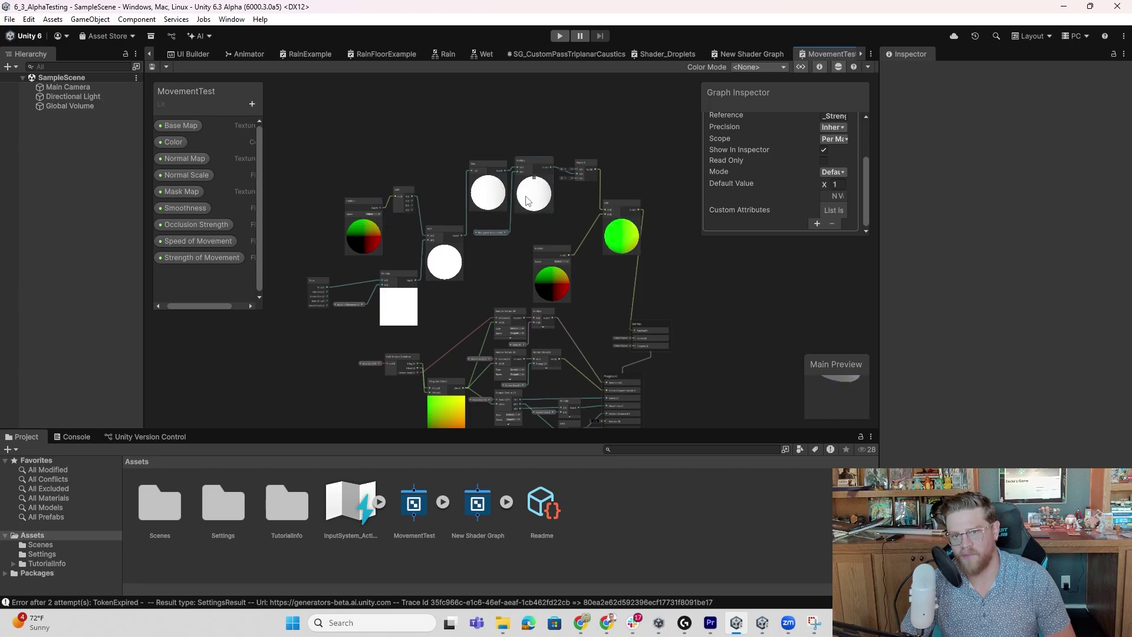
pyautogui.moveTo(576, 193); pyautogui.dragTo(546, 256, button='middle')
pyautogui.scroll(4, 546, 275)
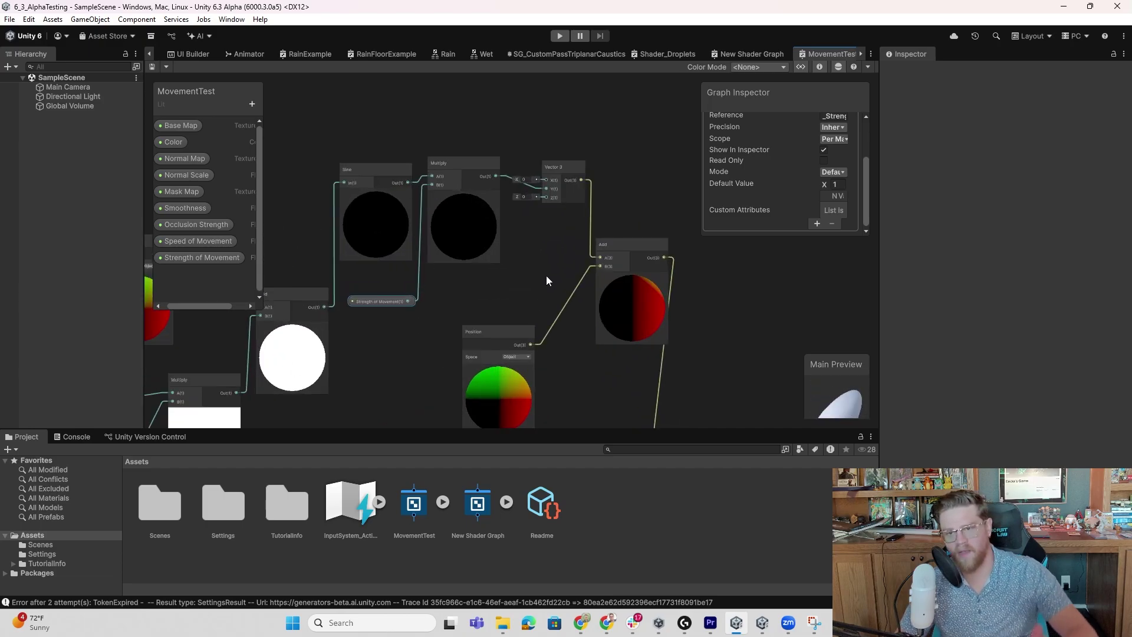
pyautogui.scroll(1, 547, 275)
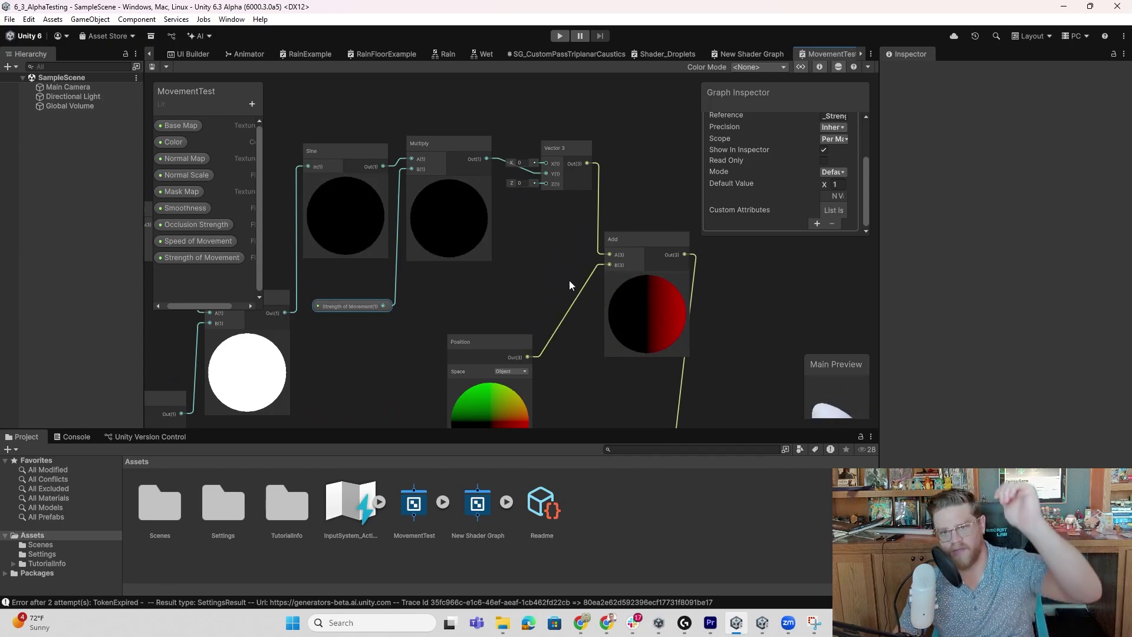
pyautogui.moveTo(564, 267); pyautogui.dragTo(493, 189, button='middle')
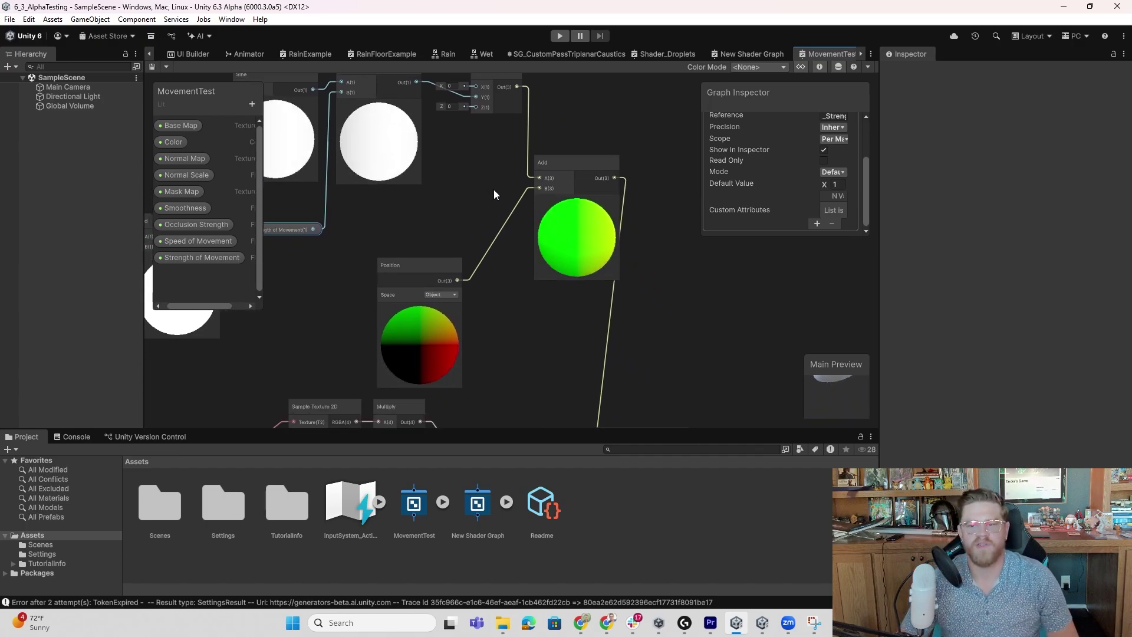
# Select all the vertex movement nodes and move them as a group up and away from the texture nodes
pyautogui.scroll(-3, 571, 295)
pyautogui.moveTo(571, 295); pyautogui.dragTo(523, 260, button='middle')
pyautogui.scroll(-2, 523, 260)
pyautogui.moveTo(287, 102); pyautogui.dragTo(642, 243)
pyautogui.moveTo(523, 211); pyautogui.dragTo(420, 171)
pyautogui.scroll(4, 549, 330)
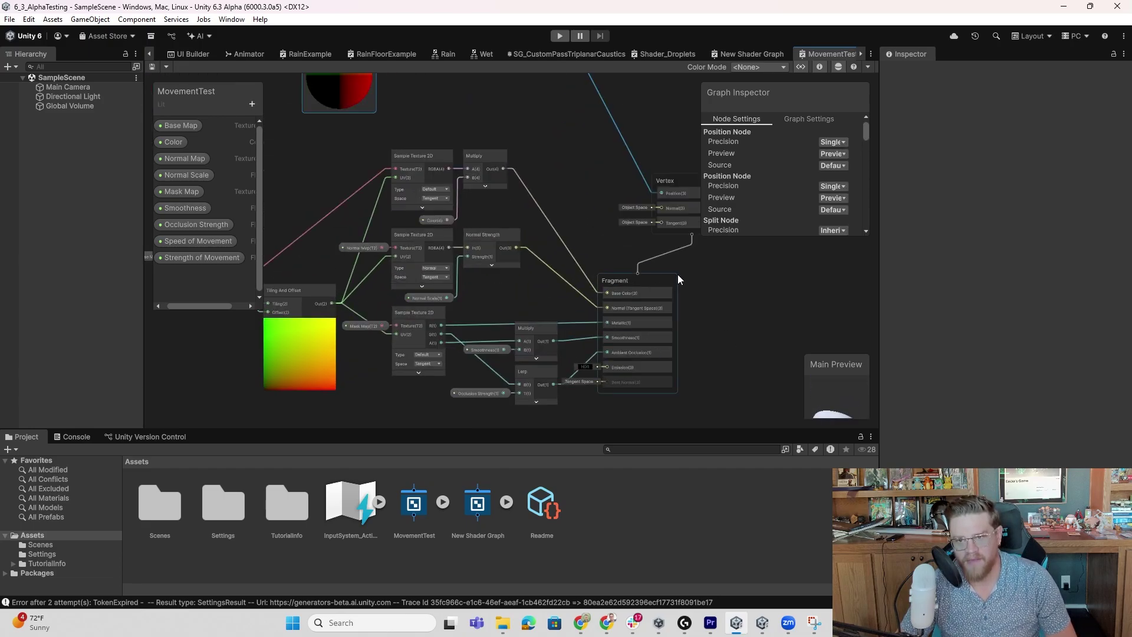
# Review the fragment-side texture nodes, save the MovementTest graph and select its asset in the project
pyautogui.moveTo(678, 278); pyautogui.dragTo(551, 281, button='middle')
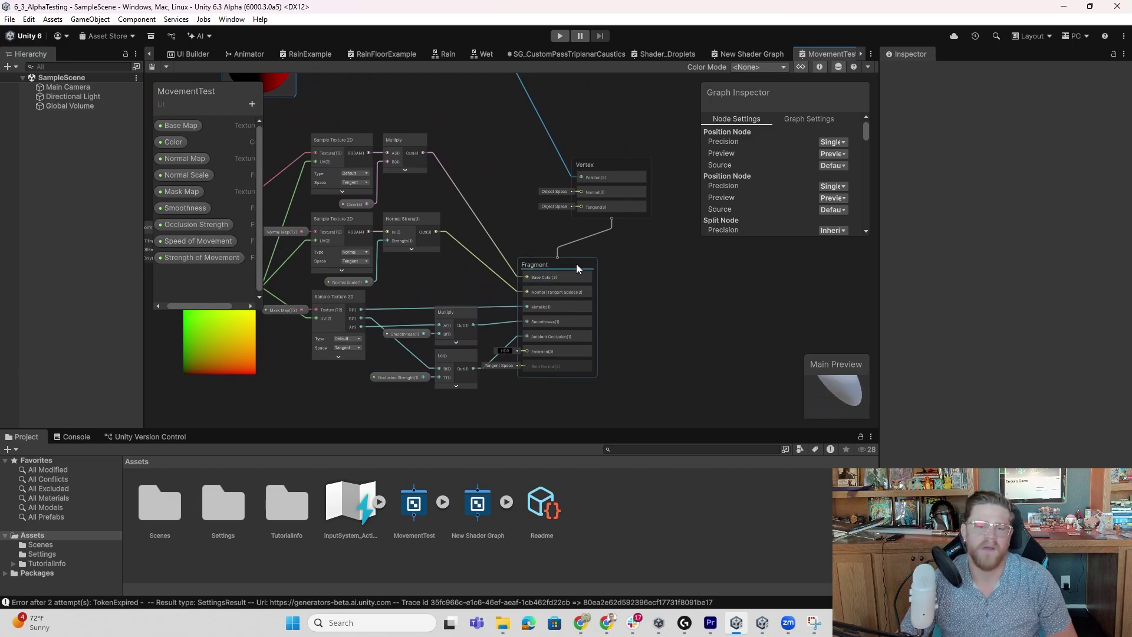
pyautogui.moveTo(387, 287); pyautogui.dragTo(514, 286, button='middle')
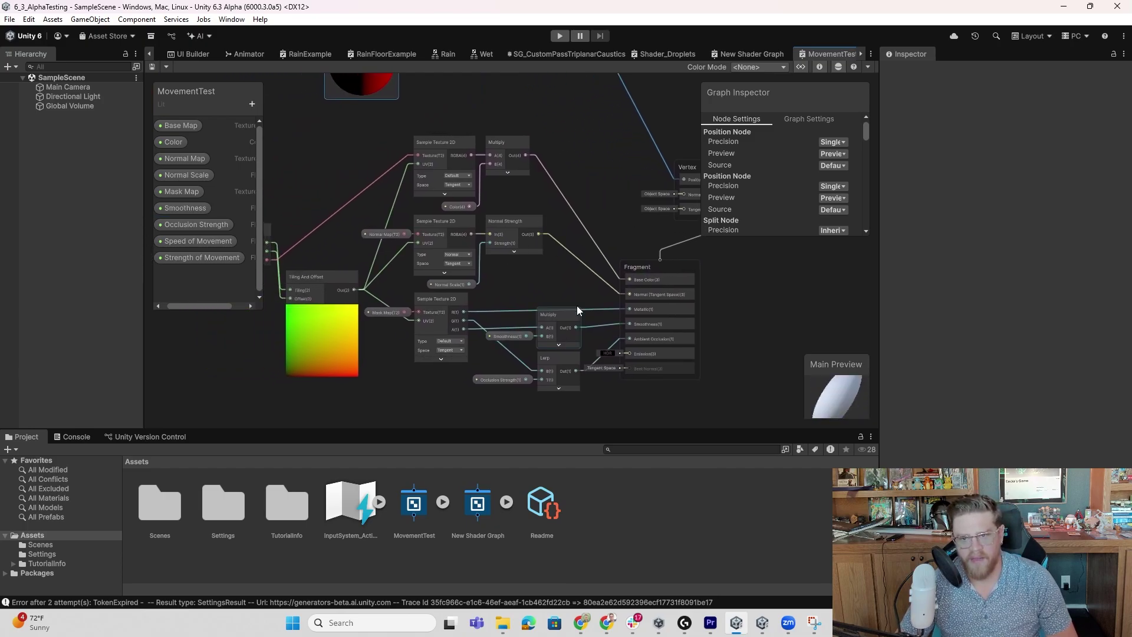
pyautogui.moveTo(754, 318); pyautogui.dragTo(671, 362, button='middle')
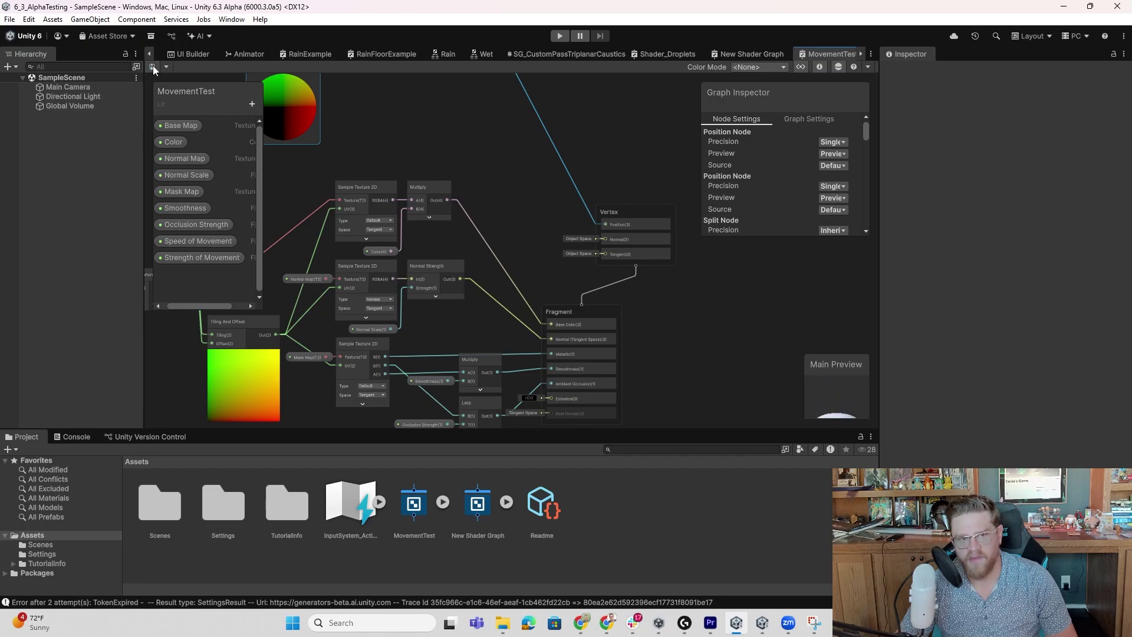
pyautogui.click(423, 534)
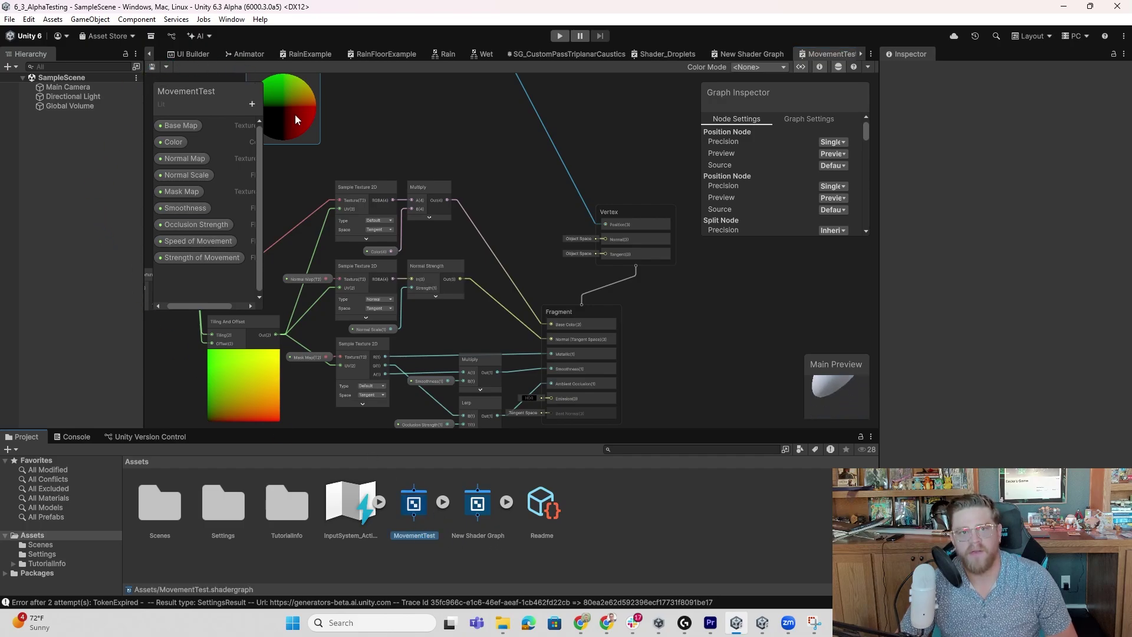
# Create a 3D sphere object in SampleScene
pyautogui.click(176, 54)
pyautogui.rightClick(70, 156)
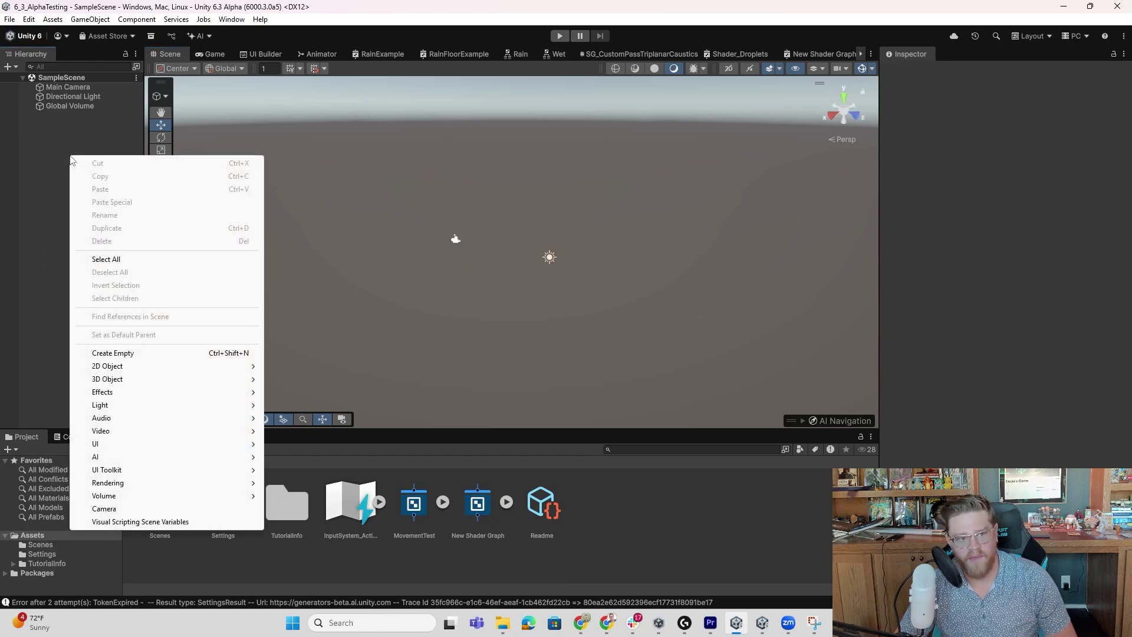
pyautogui.moveTo(142, 383)
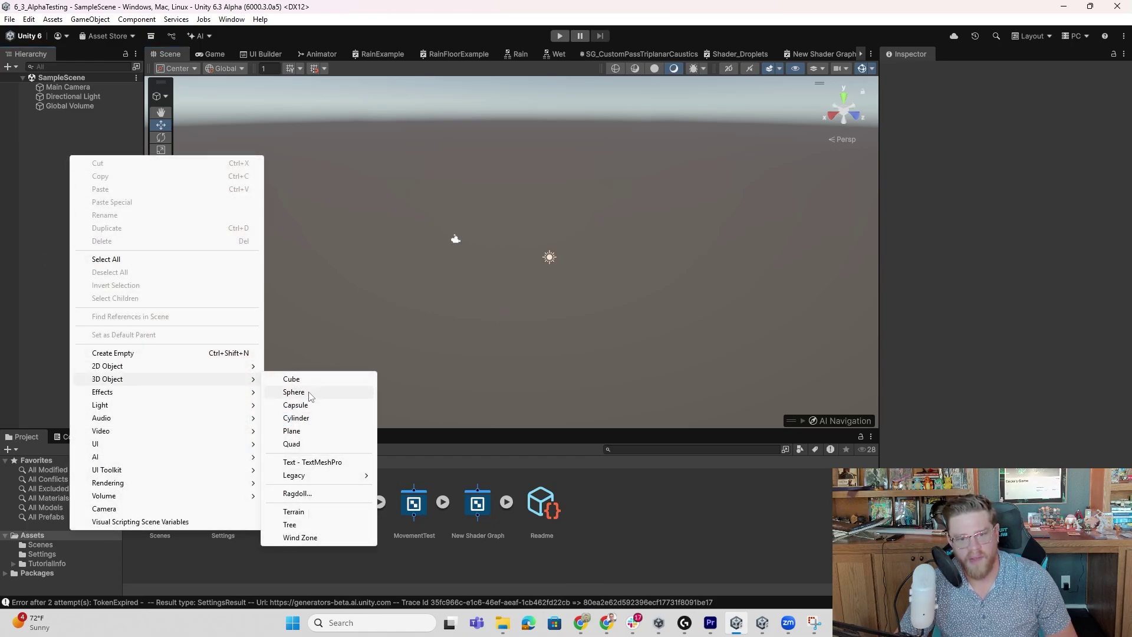
pyautogui.click(293, 392)
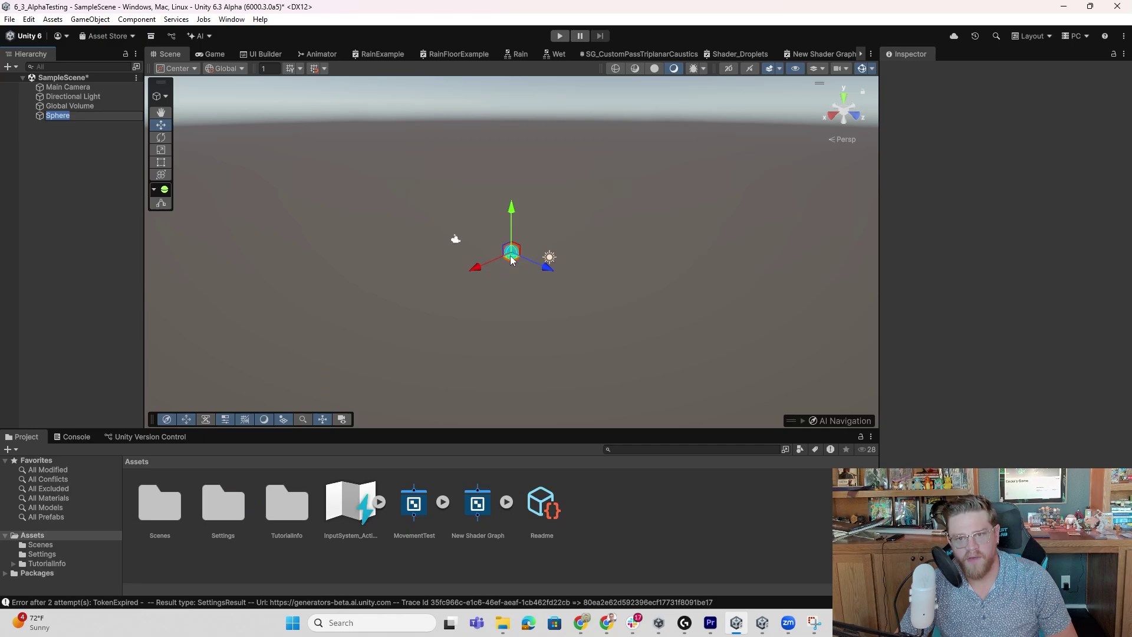
pyautogui.write('fr')
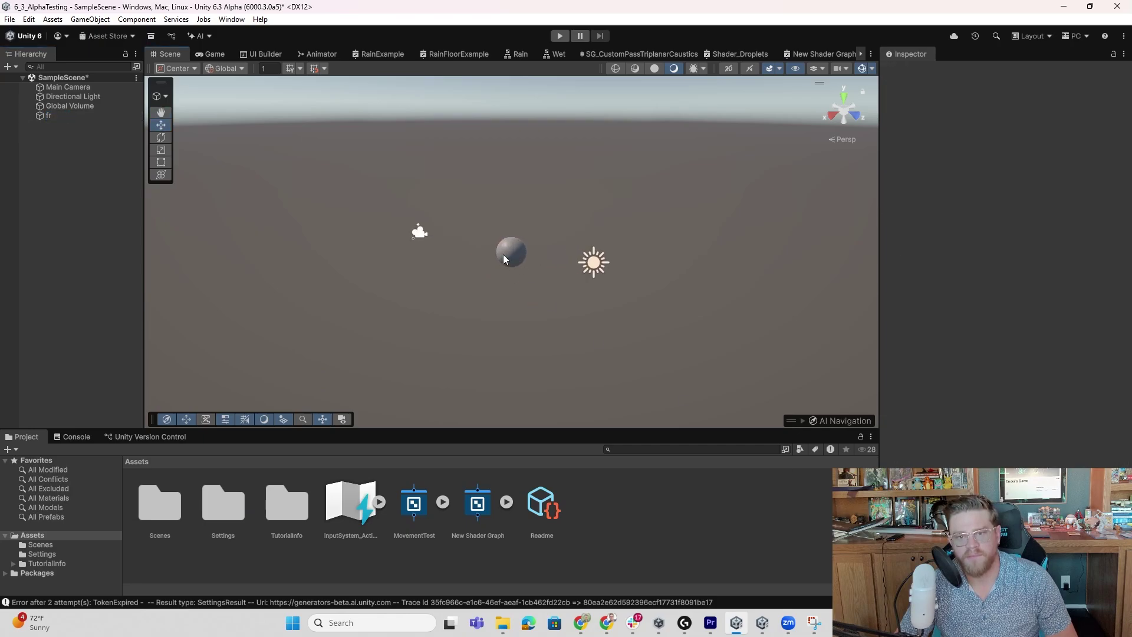
# Scale the new sphere uniformly to about 5.88
pyautogui.click(504, 258)
pyautogui.press('r')
pyautogui.moveTo(509, 254); pyautogui.dragTo(783, 240)
pyautogui.keyDown('alt'); pyautogui.moveTo(783, 240); pyautogui.dragTo(707, 240, button='right'); pyautogui.keyUp('alt')
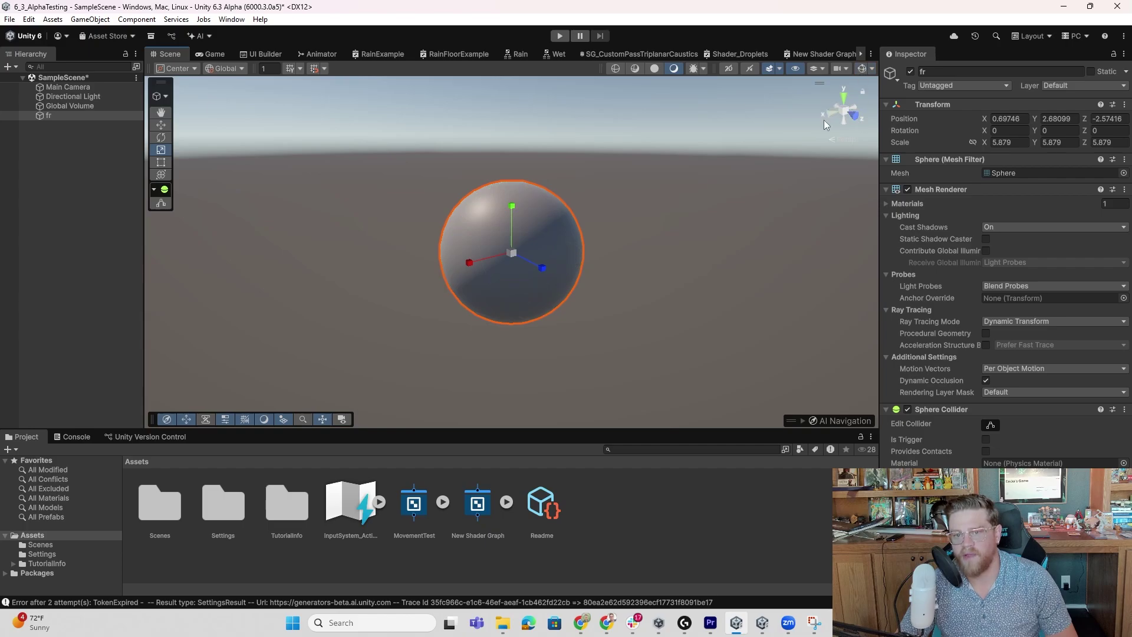
# Apply a new SphereMovement material that uses the MovementTest shader to the sphere
pyautogui.rightClick(647, 523)
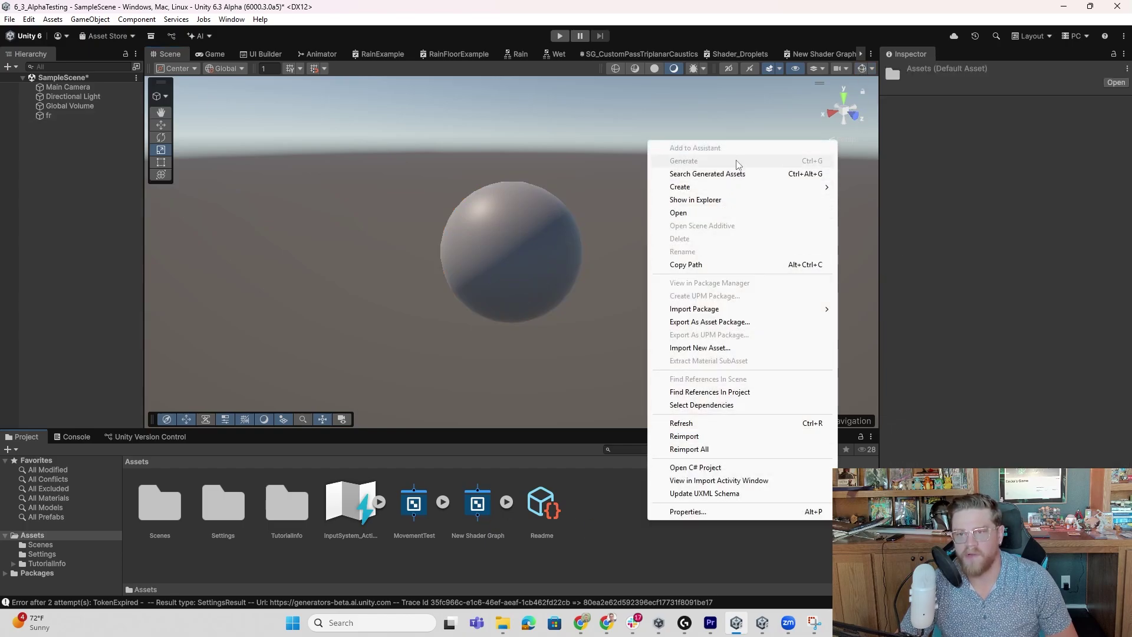
pyautogui.moveTo(748, 193)
pyautogui.click(900, 200)
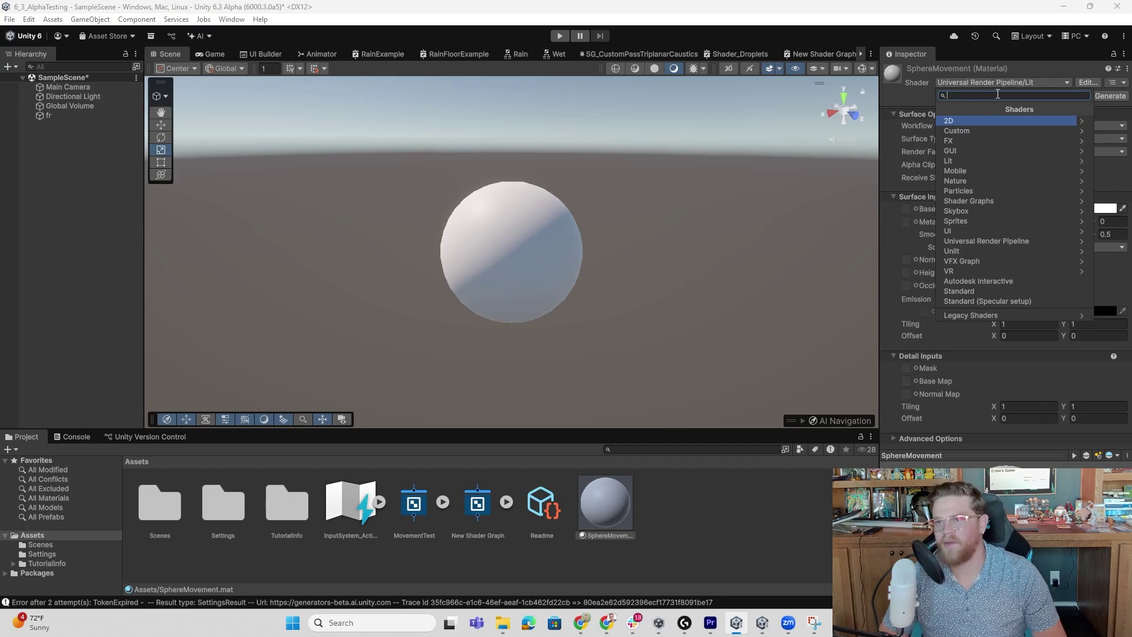
pyautogui.write('movement')
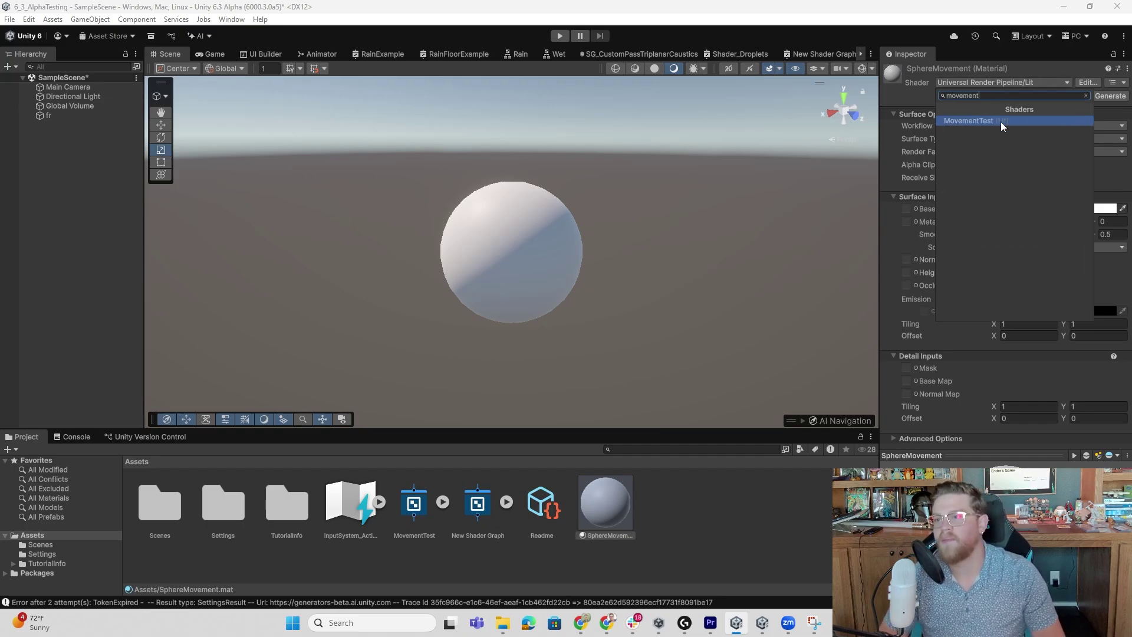
pyautogui.click(1001, 123)
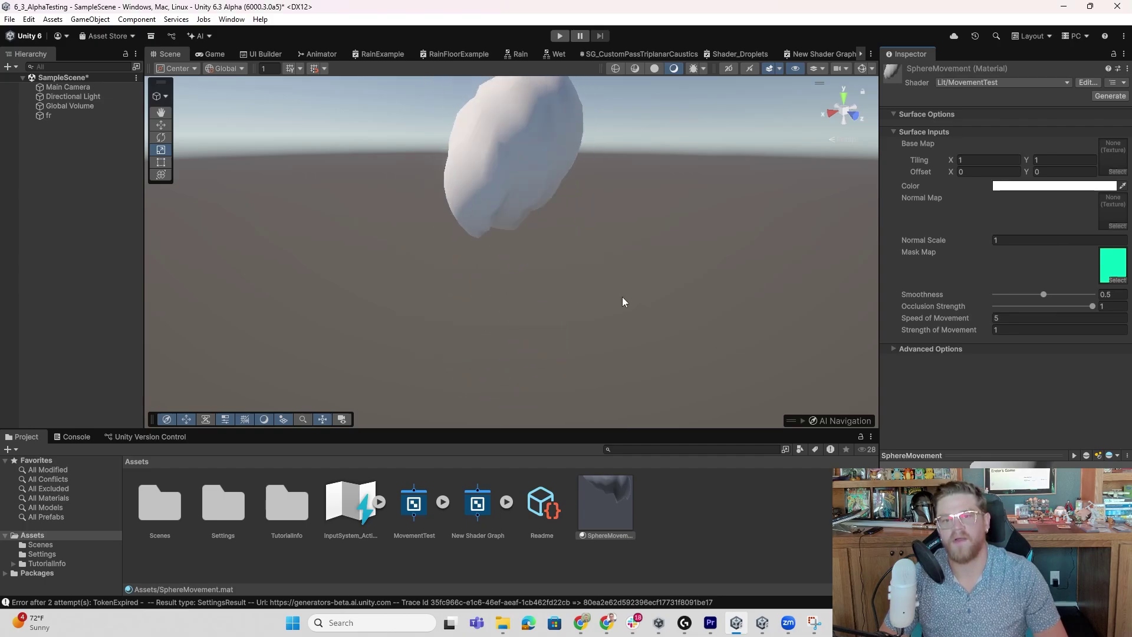
# Set the SphereMovement material's Color to red
pyautogui.keyDown('alt'); pyautogui.moveTo(624, 300); pyautogui.dragTo(774, 264); pyautogui.keyUp('alt')
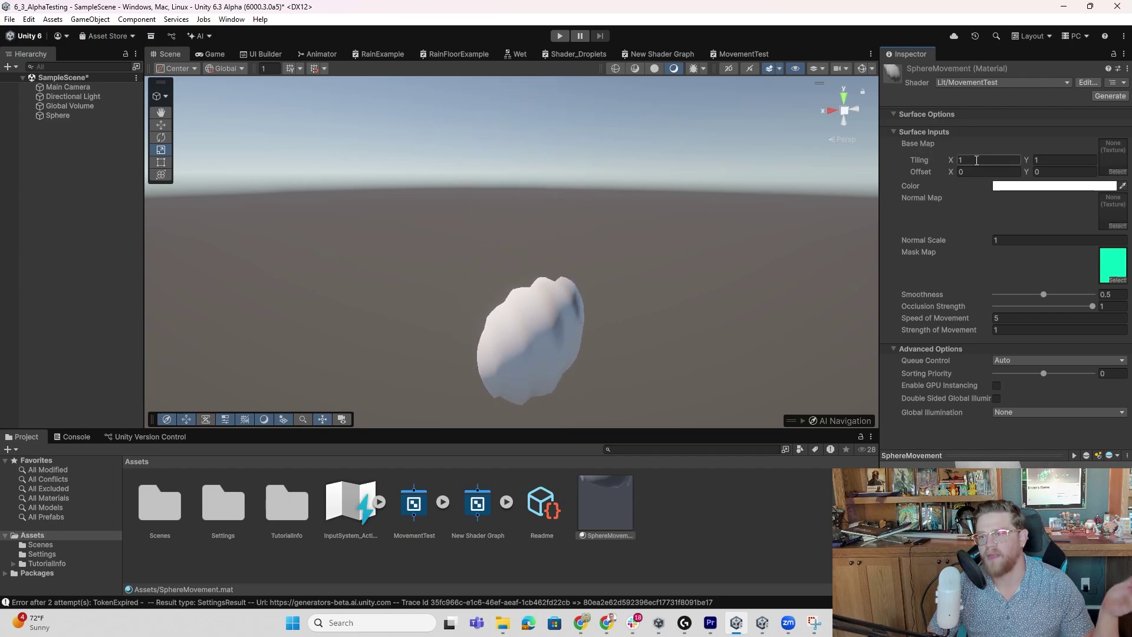
pyautogui.click(1026, 193)
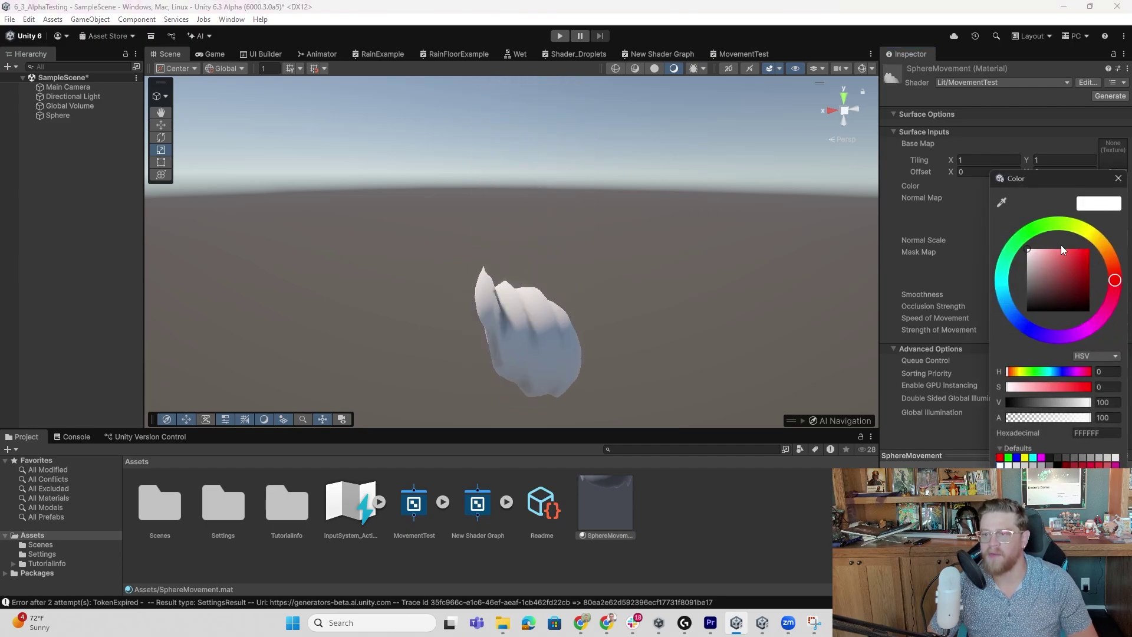
pyautogui.moveTo(1060, 246); pyautogui.dragTo(1105, 227)
pyautogui.click(1119, 179)
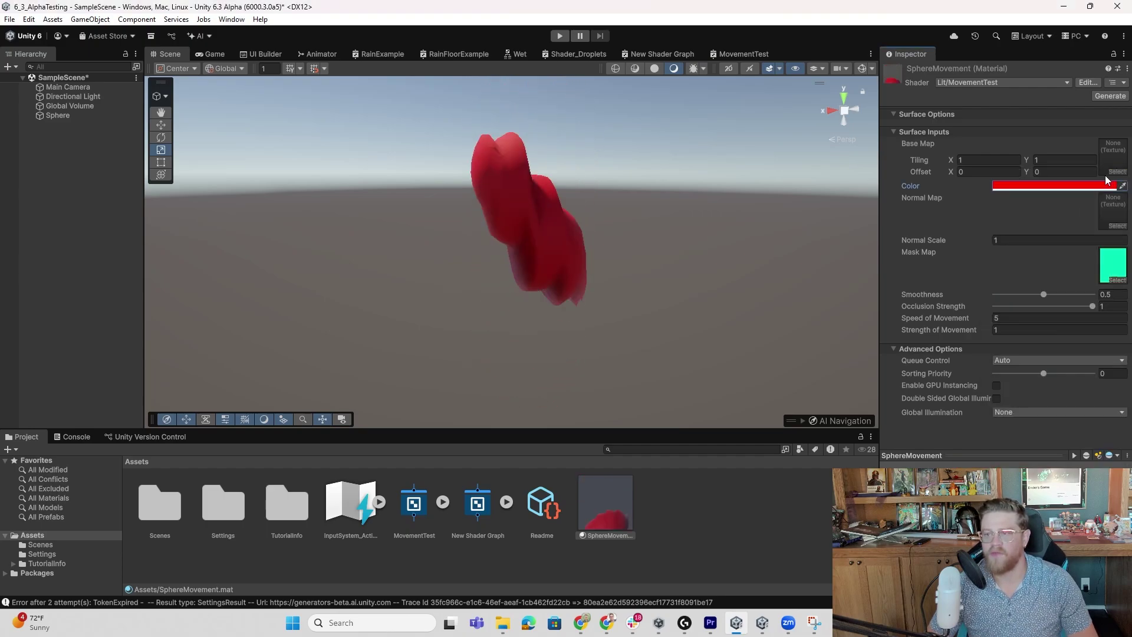
# Locate the material's Mask Map texture in the project and view the MovementTest graph
pyautogui.click(1111, 276)
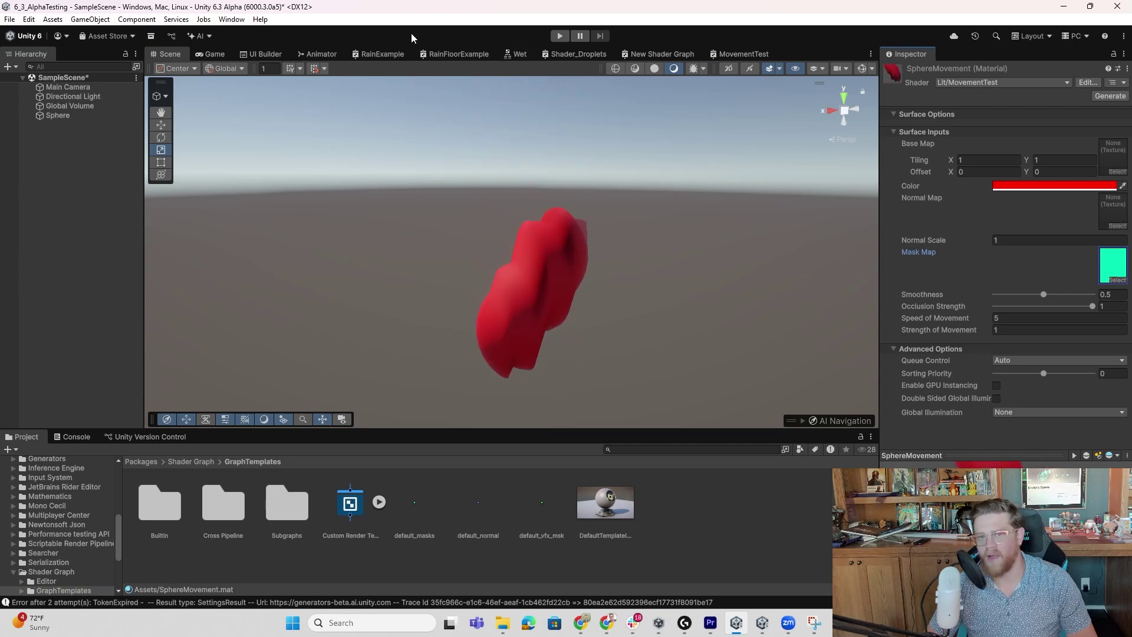
pyautogui.click(731, 52)
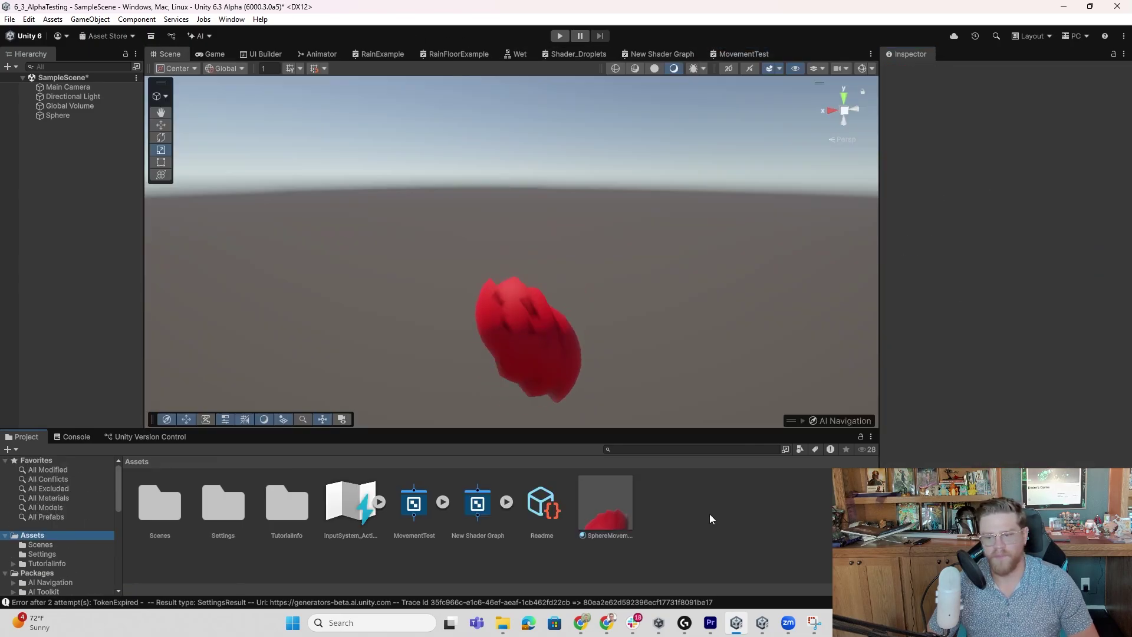
# Create a shader graph from the Decal Material Volume template in the Assets folder and name it test
pyautogui.rightClick(709, 514)
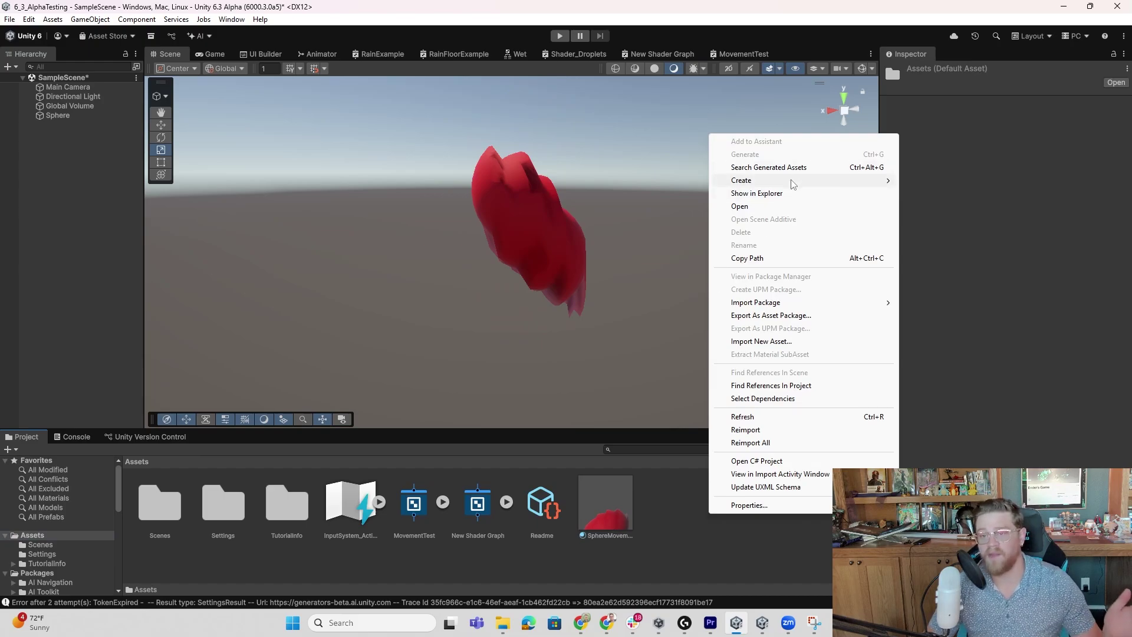
pyautogui.moveTo(793, 185)
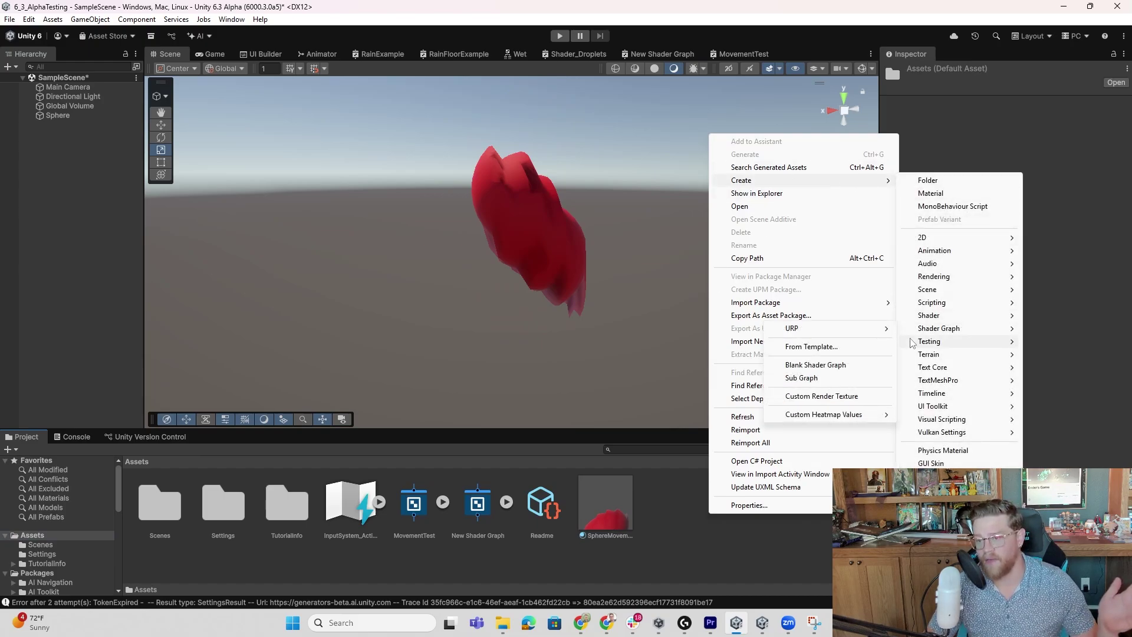
pyautogui.click(851, 352)
pyautogui.scroll(-5, 302, 341)
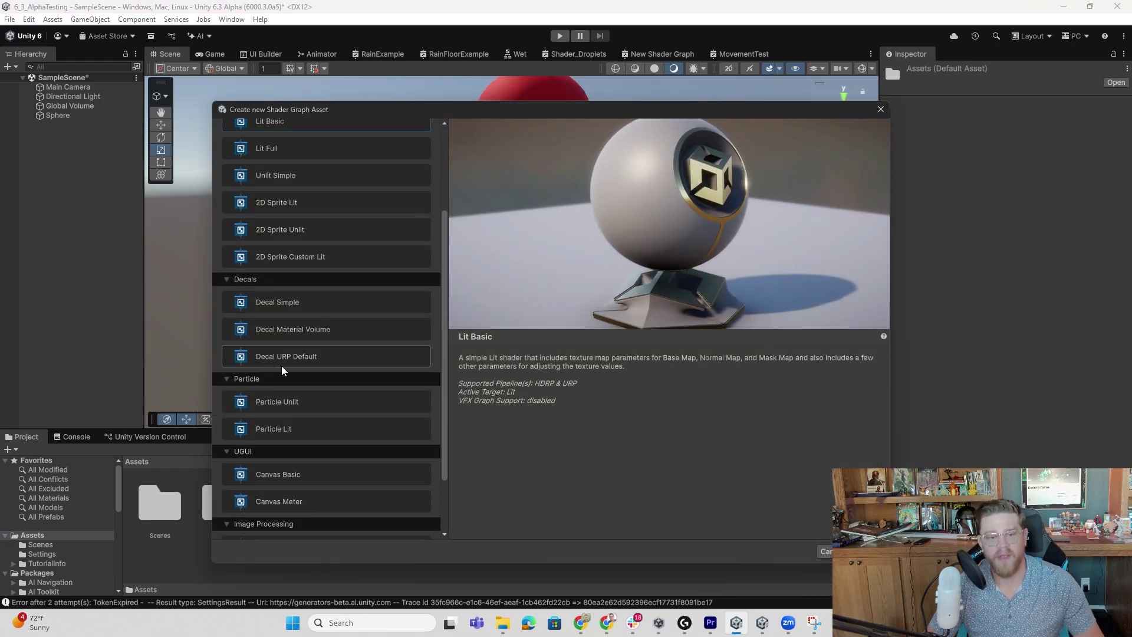
pyautogui.click(303, 337)
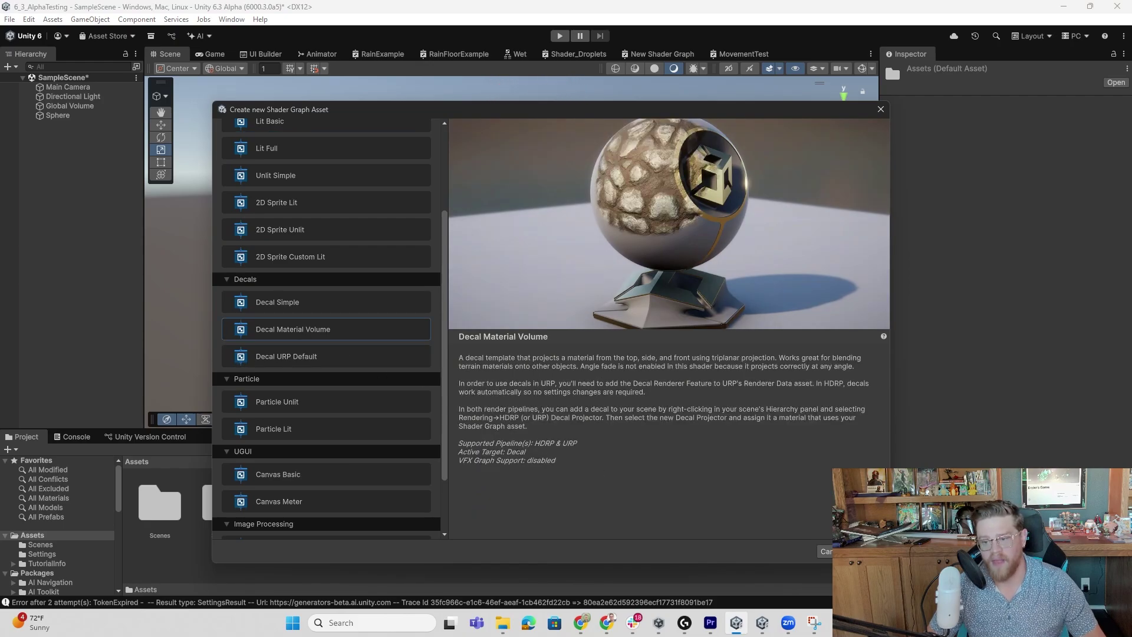
pyautogui.click(864, 551)
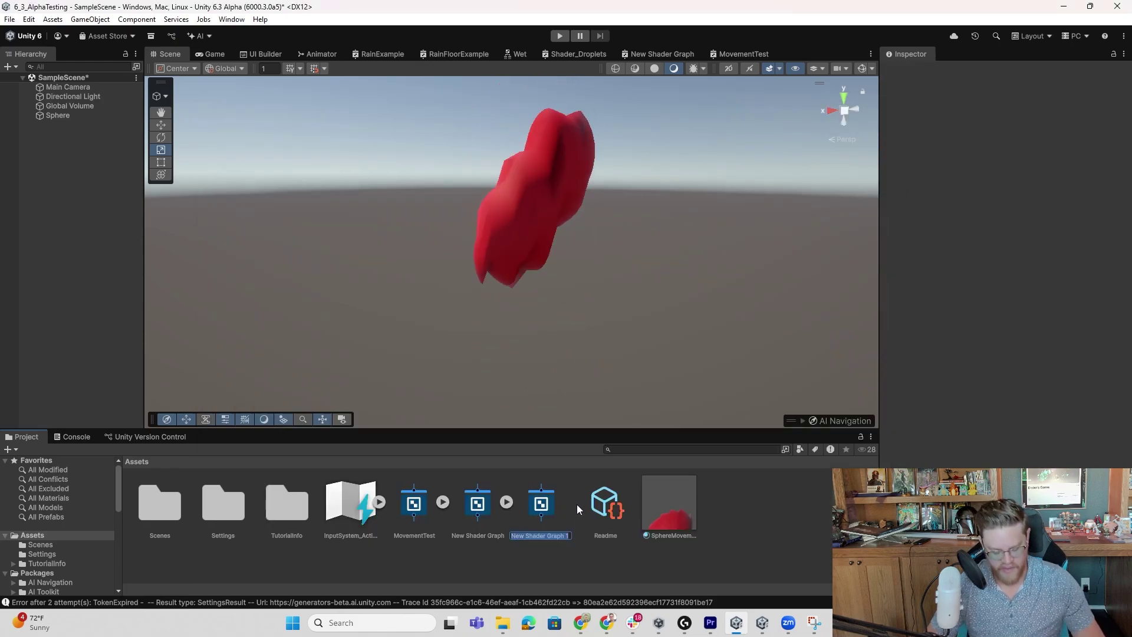
pyautogui.write('test')
pyautogui.press('Return')
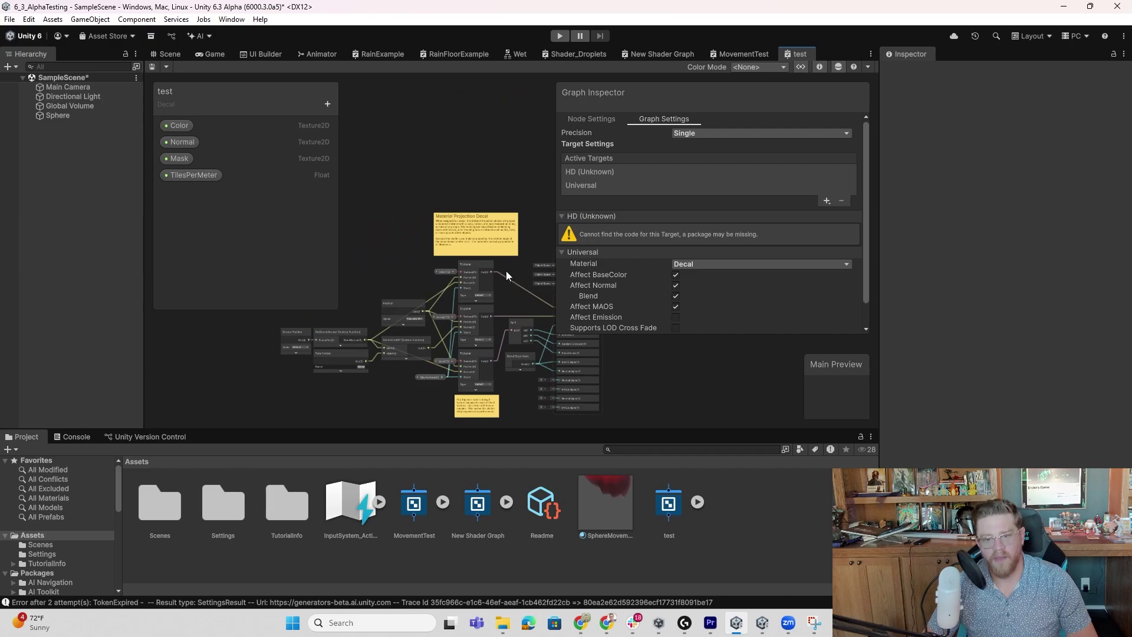
# Hide the Blackboard, Graph Inspector and Main Preview in the test graph and examine its full node layout
pyautogui.scroll(3, 466, 247)
pyautogui.scroll(3, 365, 318)
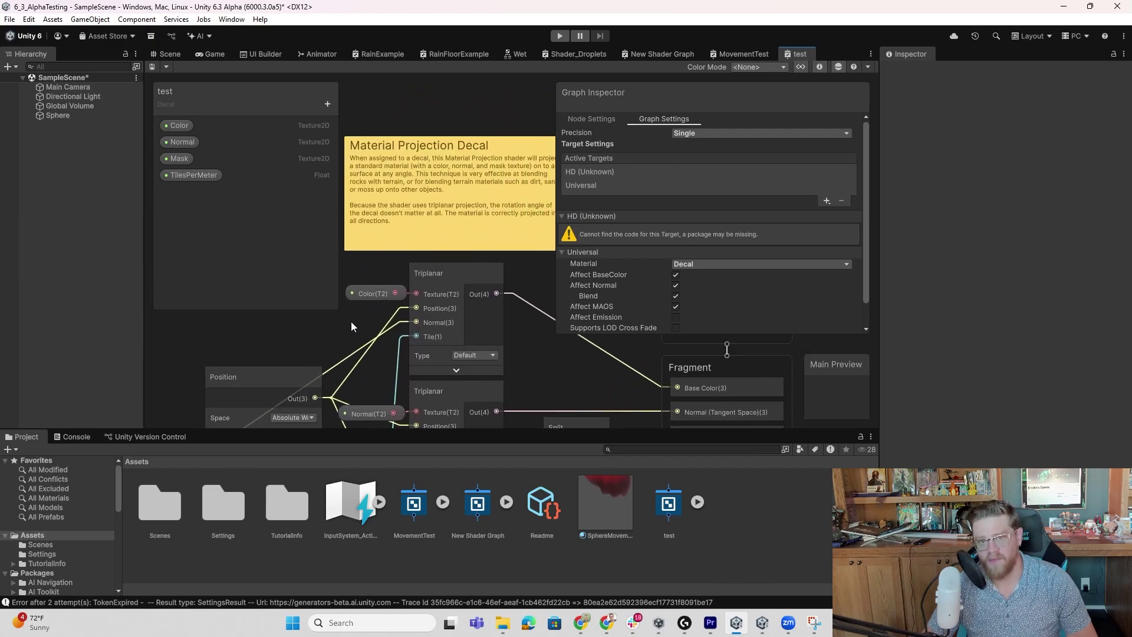
pyautogui.moveTo(414, 336); pyautogui.dragTo(731, 412, button='middle')
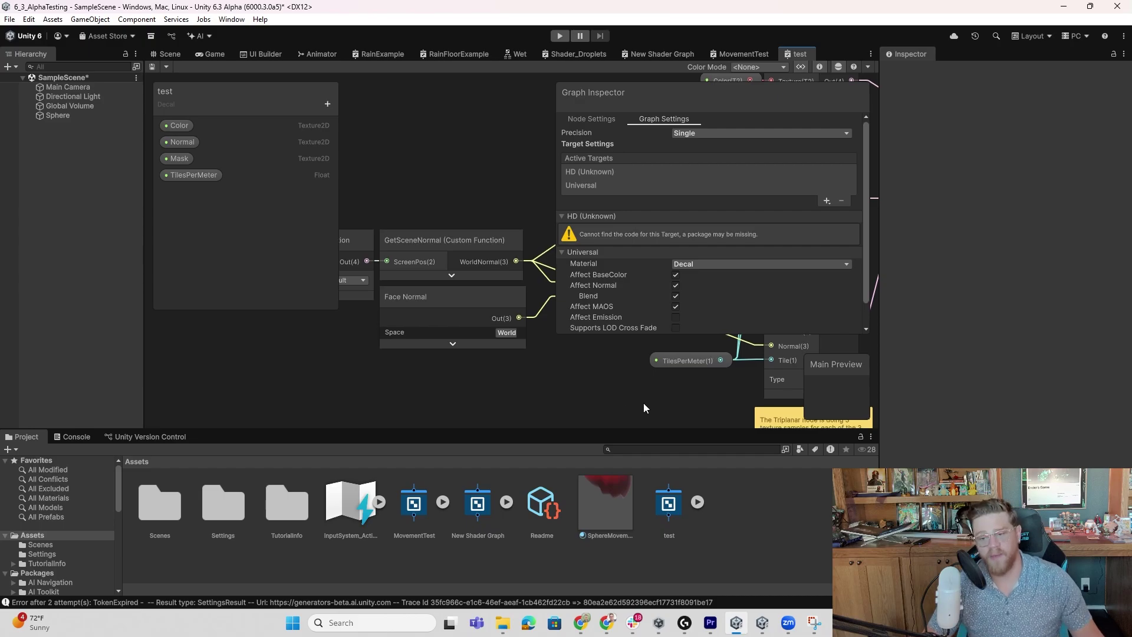
pyautogui.moveTo(642, 402); pyautogui.dragTo(339, 376, button='middle')
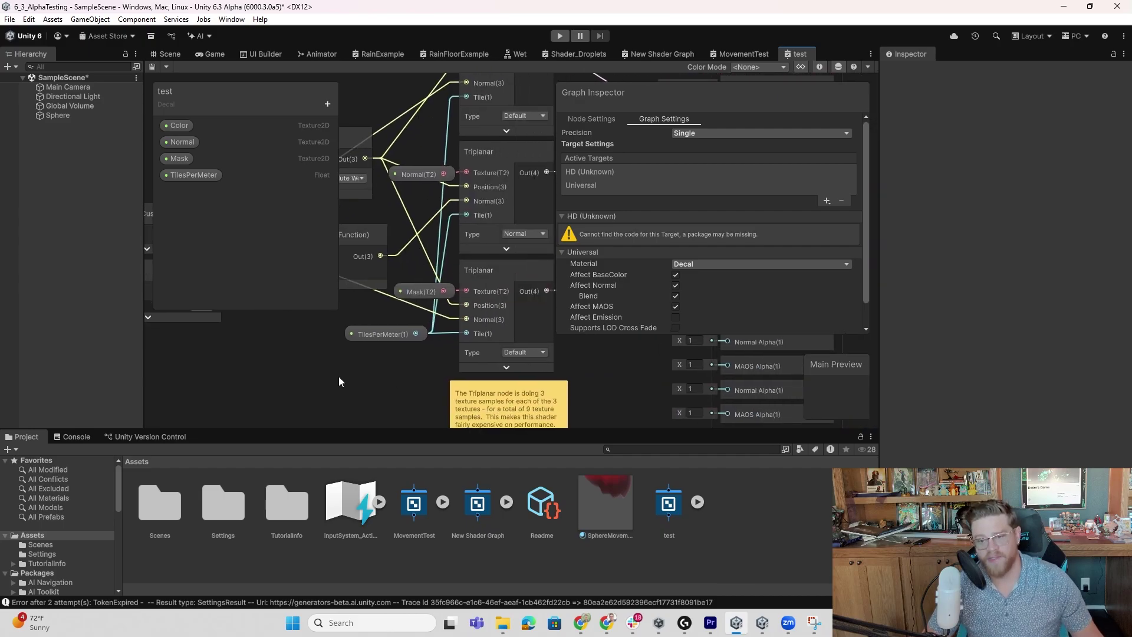
pyautogui.click(839, 67)
pyautogui.click(819, 67)
pyautogui.click(800, 66)
pyautogui.press('a')
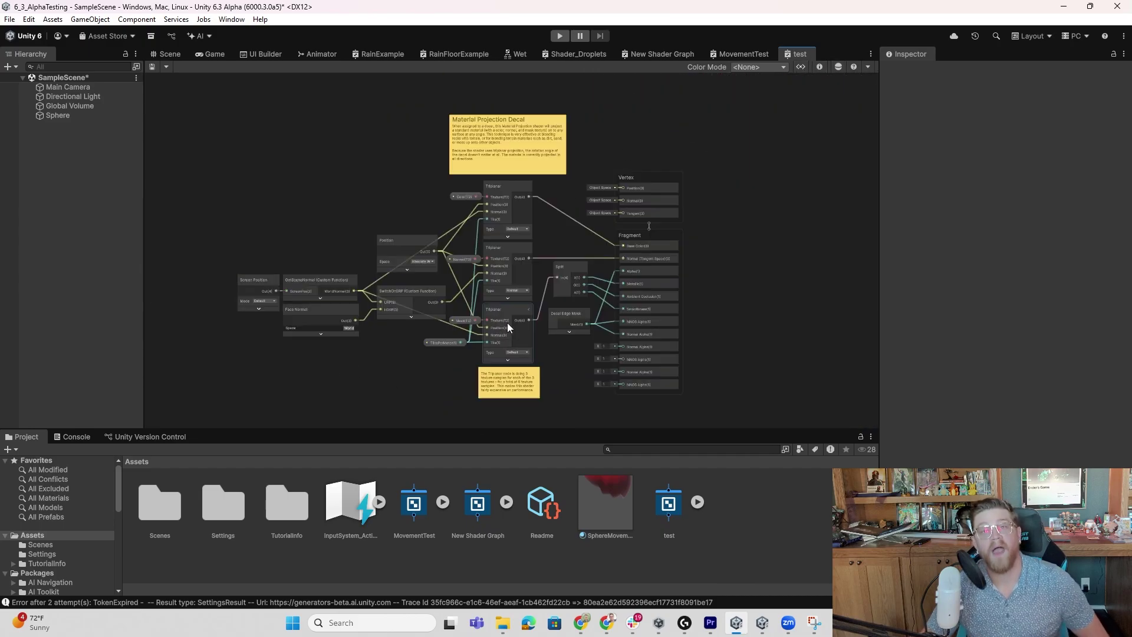
pyautogui.click(507, 327)
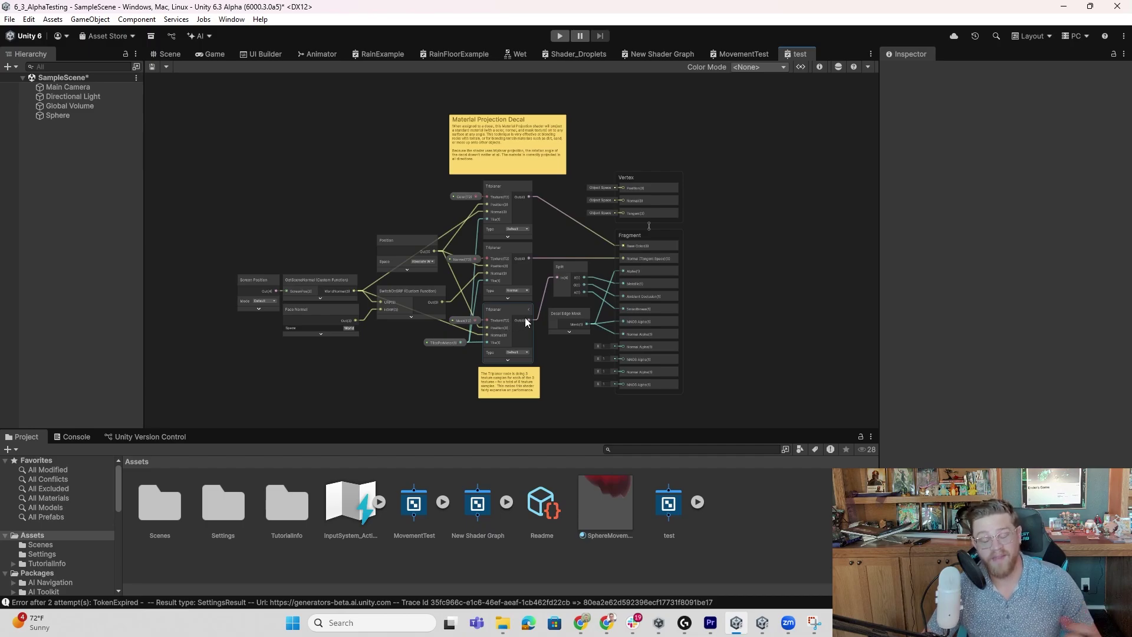